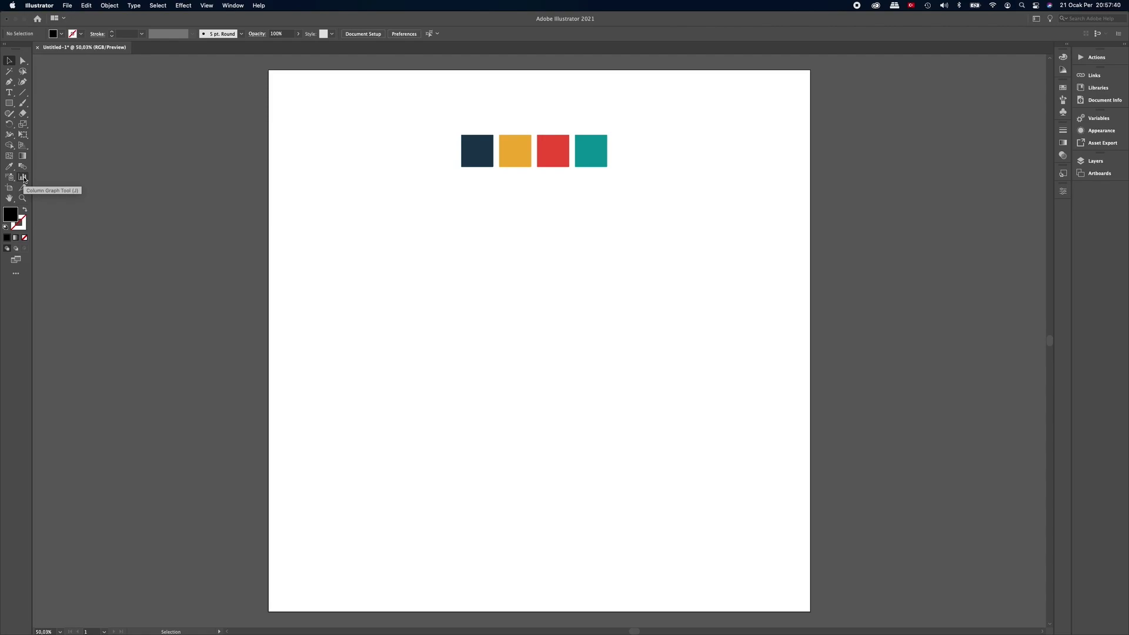
Tear off the graph tools as a floating panel and pick the Column Graph Tool
{"action": "left_click", "coordinate": [16, 273]}
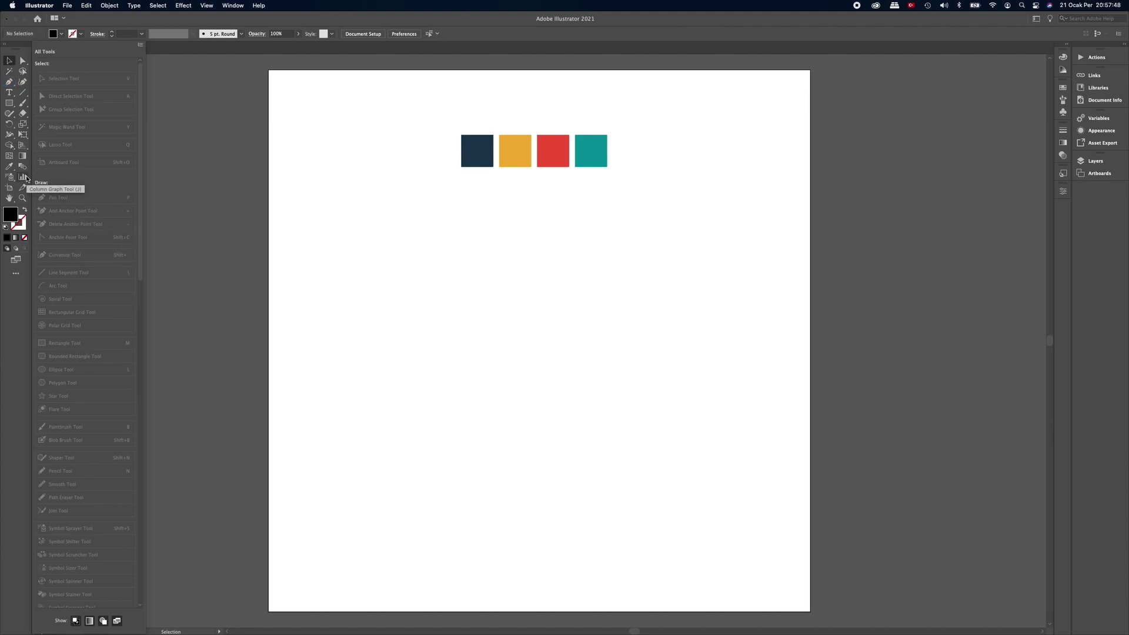
{"action": "left_click", "coordinate": [16, 273]}
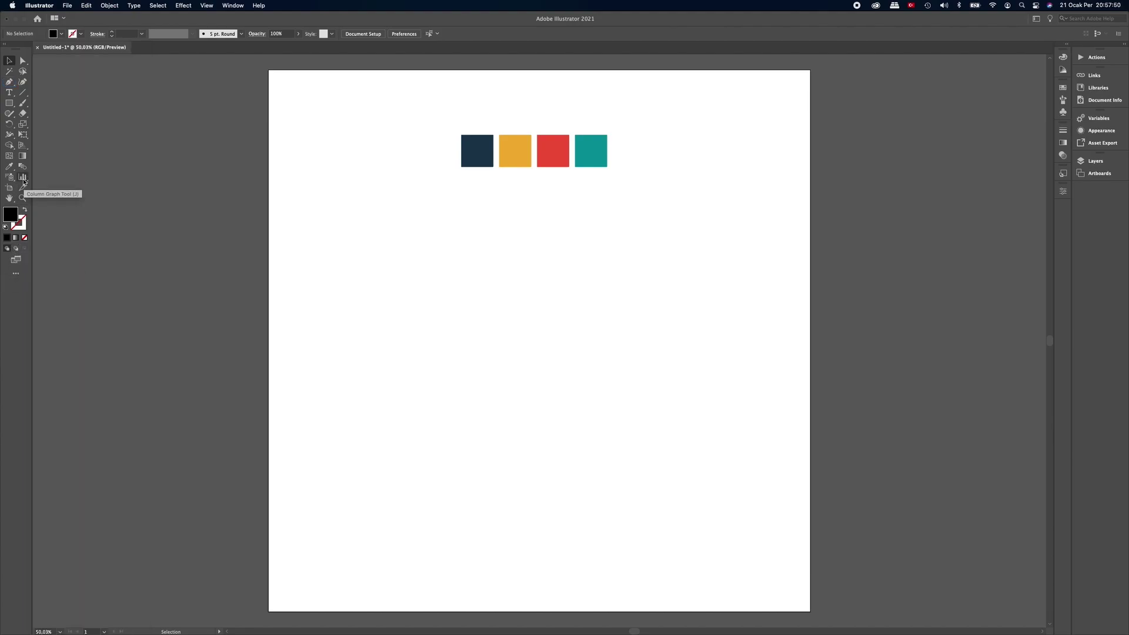
{"action": "left_click", "coordinate": [22, 177]}
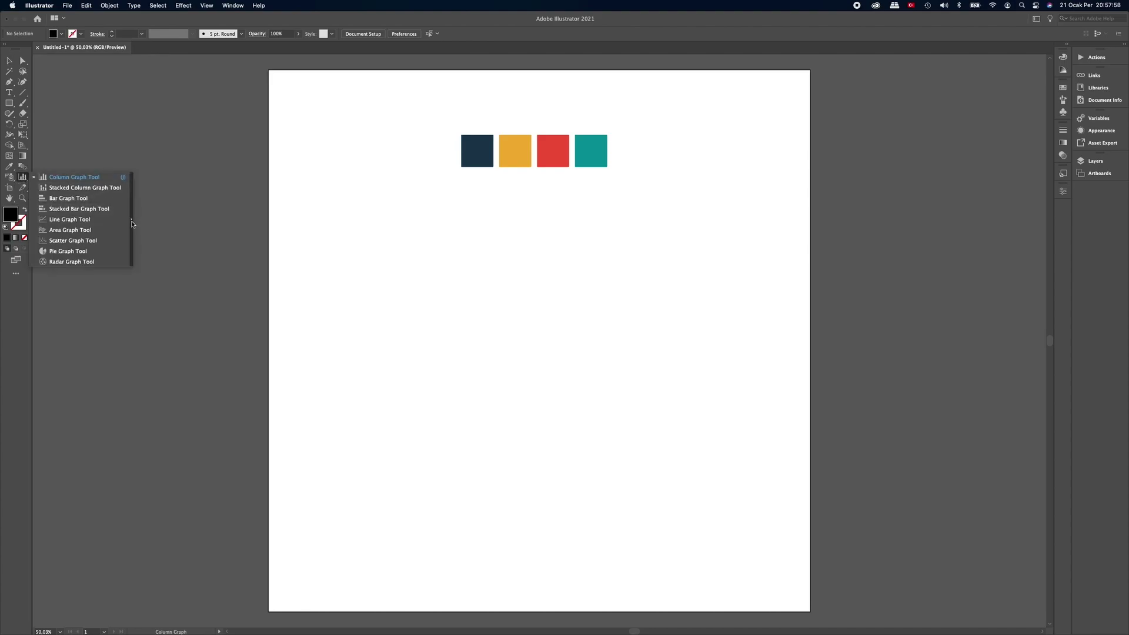
{"action": "left_click", "coordinate": [132, 223]}
{"action": "mouse_move", "coordinate": [109, 173]}
{"action": "left_mouse_down"}
{"action": "mouse_move", "coordinate": [336, 168]}
{"action": "mouse_move", "coordinate": [394, 146]}
{"action": "left_mouse_up"}
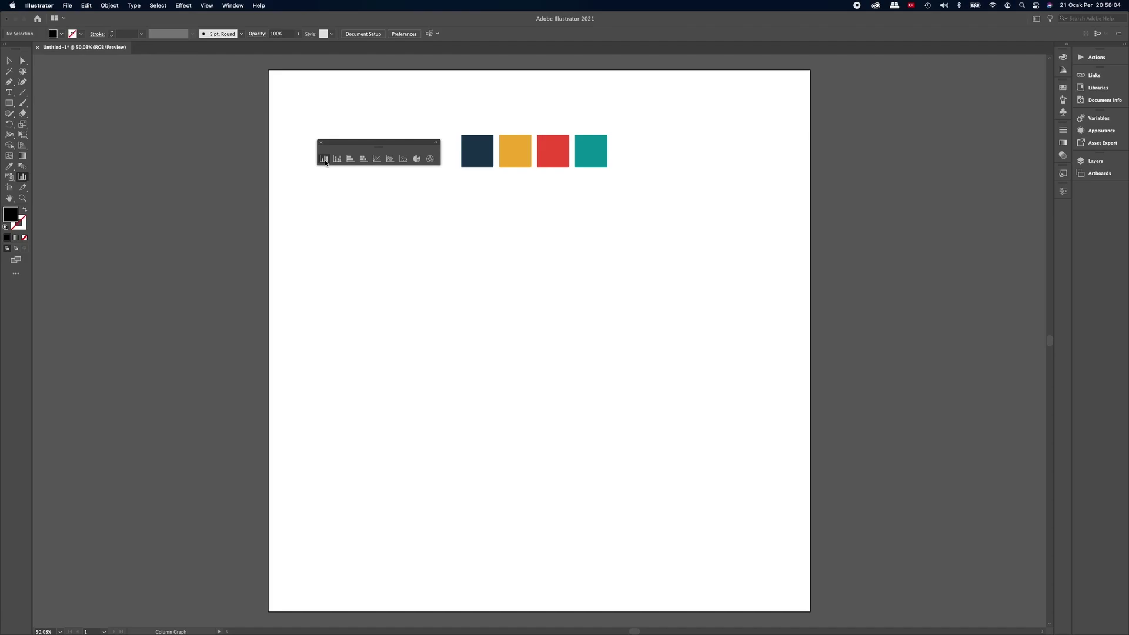
{"action": "left_click", "coordinate": [324, 159]}
Create a 400 × 400 px column graph on the artboard
{"action": "left_click", "coordinate": [528, 305]}
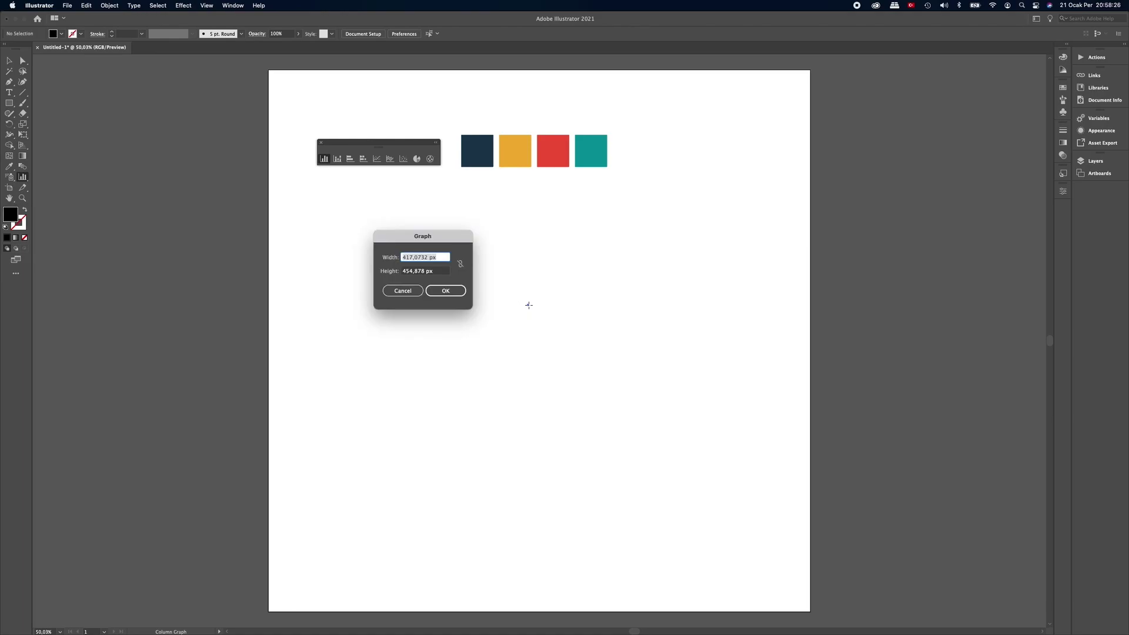
{"action": "left_click_drag", "start_coordinate": [443, 242], "coordinate": [537, 239]}
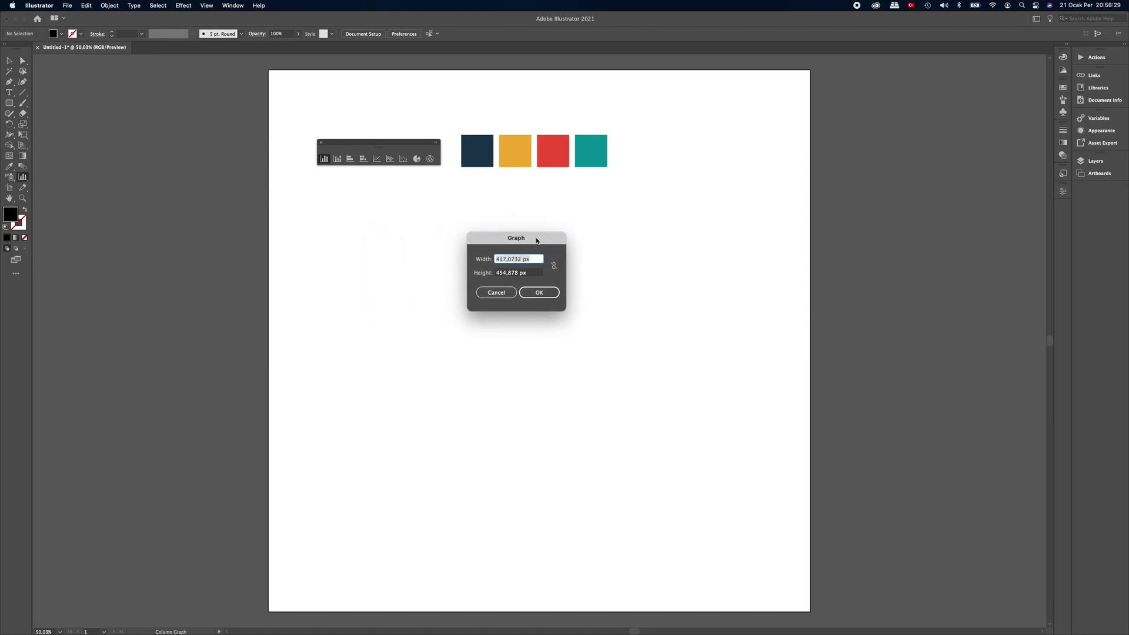
{"action": "type", "text": "400"}
{"action": "key", "text": "Tab"}
{"action": "type", "text": "400"}
{"action": "key", "text": "Tab"}
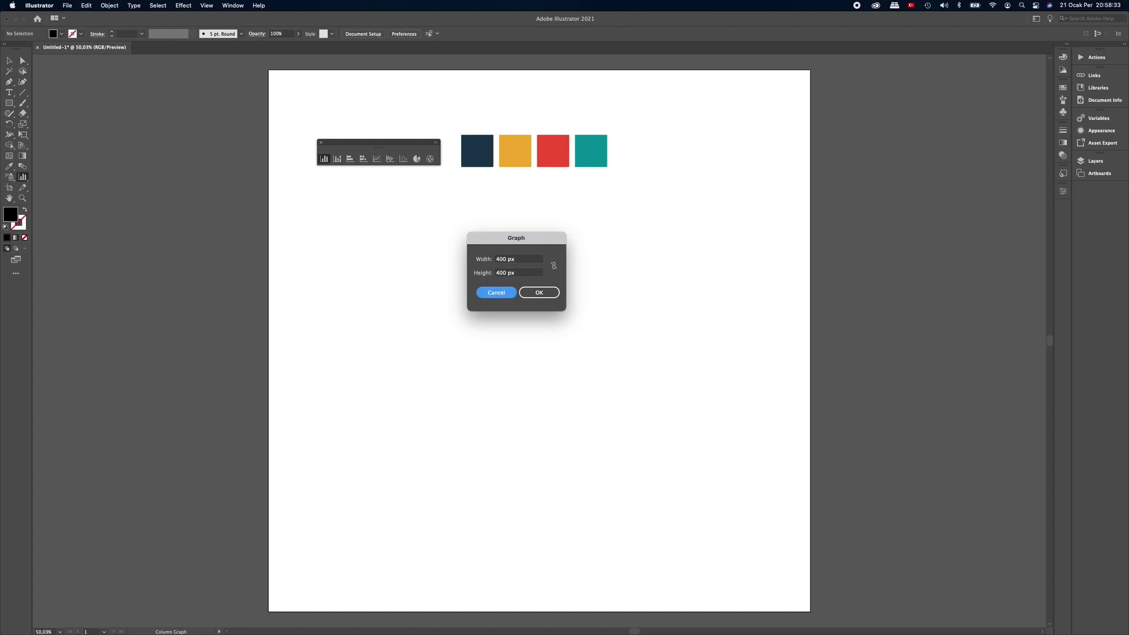
{"action": "left_click", "coordinate": [550, 293]}
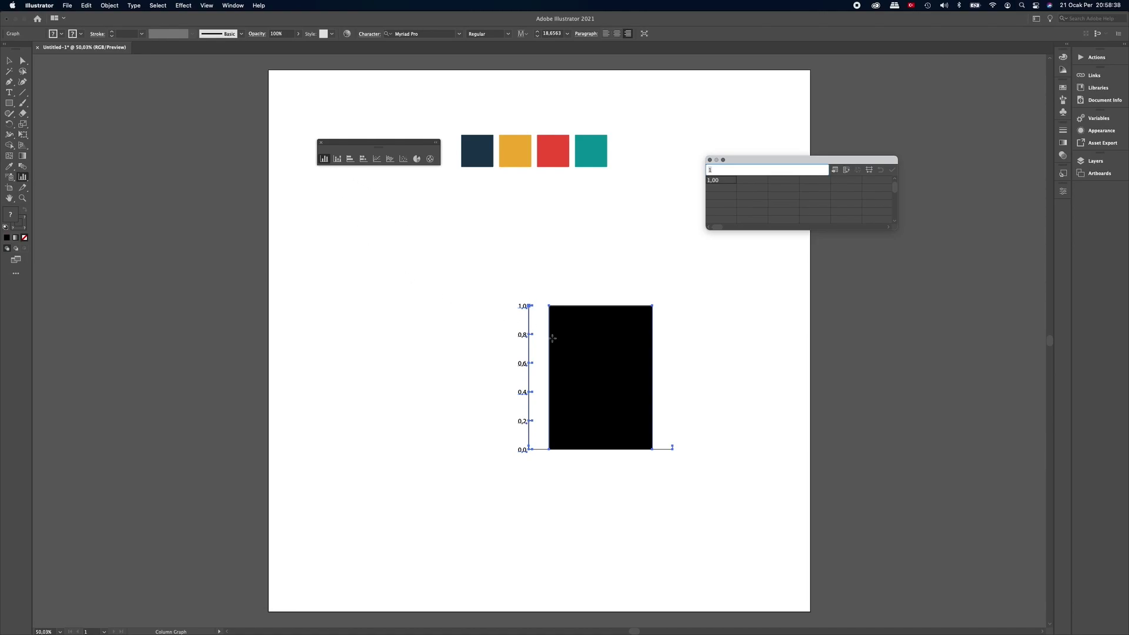
Move the graph up and left and place the Graph Data window beside it
{"action": "left_click", "coordinate": [9, 61]}
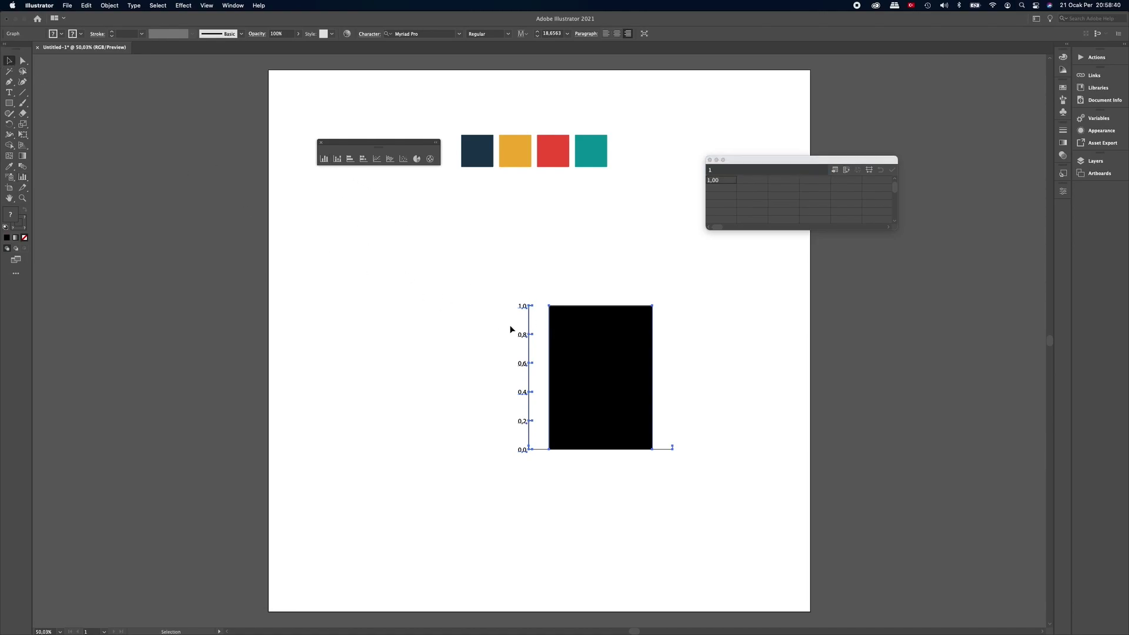
{"action": "mouse_move", "coordinate": [579, 349]}
{"action": "left_mouse_down"}
{"action": "mouse_move", "coordinate": [527, 303]}
{"action": "mouse_move", "coordinate": [497, 297]}
{"action": "left_mouse_up"}
{"action": "left_click_drag", "start_coordinate": [790, 164], "coordinate": [741, 178]}
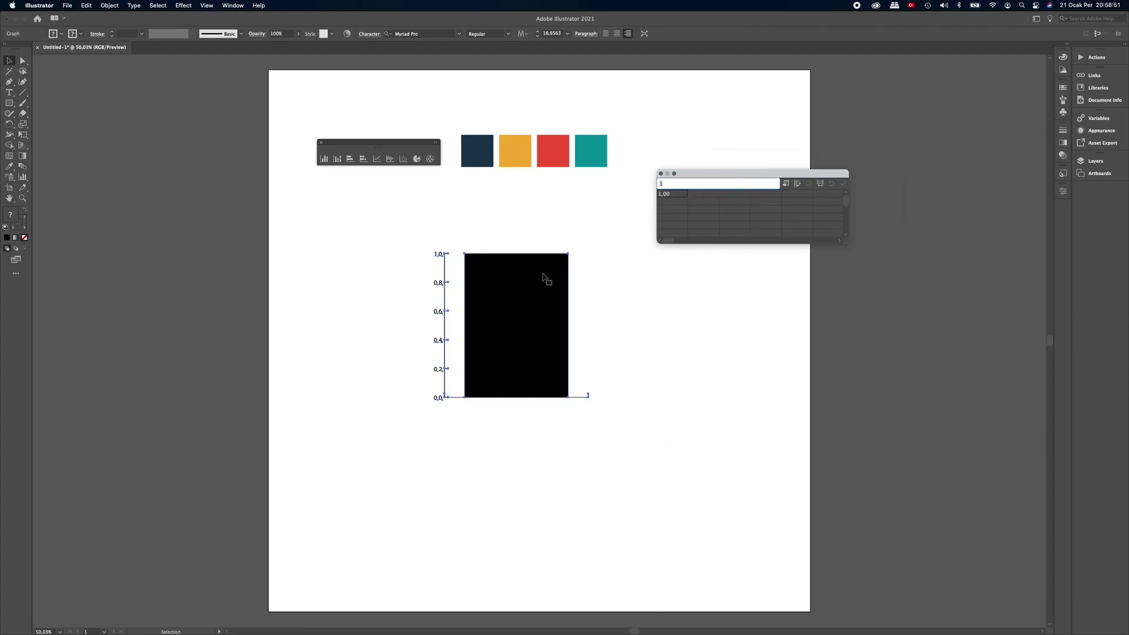
{"action": "left_click_drag", "start_coordinate": [711, 174], "coordinate": [654, 184]}
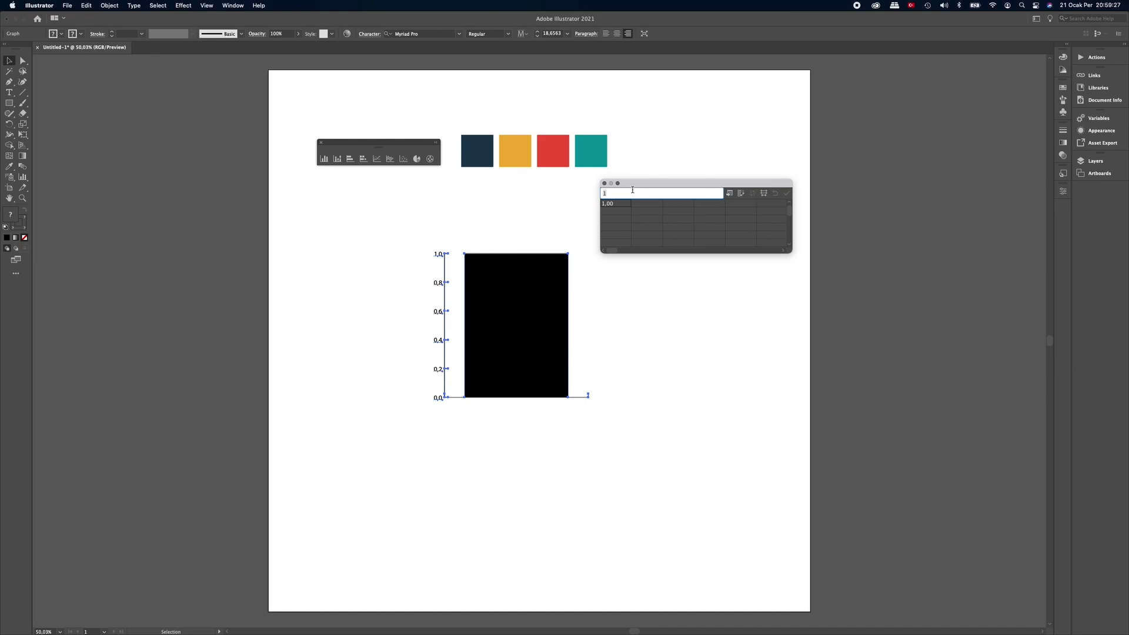
Enter categories PHOTOSOP, ILLUSTRATOR, INDESIGN and PREMIERE PRO in the first row
{"action": "type", "text": "PHOTO"}
{"action": "type", "text": "SOP"}
{"action": "key", "text": "Tab"}
{"action": "type", "text": "ILLUSTRATOR"}
{"action": "key", "text": "Tab"}
{"action": "type", "text": "IN"}
{"action": "type", "text": "DESIGN"}
{"action": "key", "text": "Tab"}
{"action": "type", "text": "REM"}
{"action": "type", "text": "RD"}
{"action": "type", "text": "ERE PR"}
{"action": "key", "text": "Tab"}
Enter values 22, 34 and 25 under the first three categories
{"action": "type", "text": "22"}
{"action": "key", "text": "Tab"}
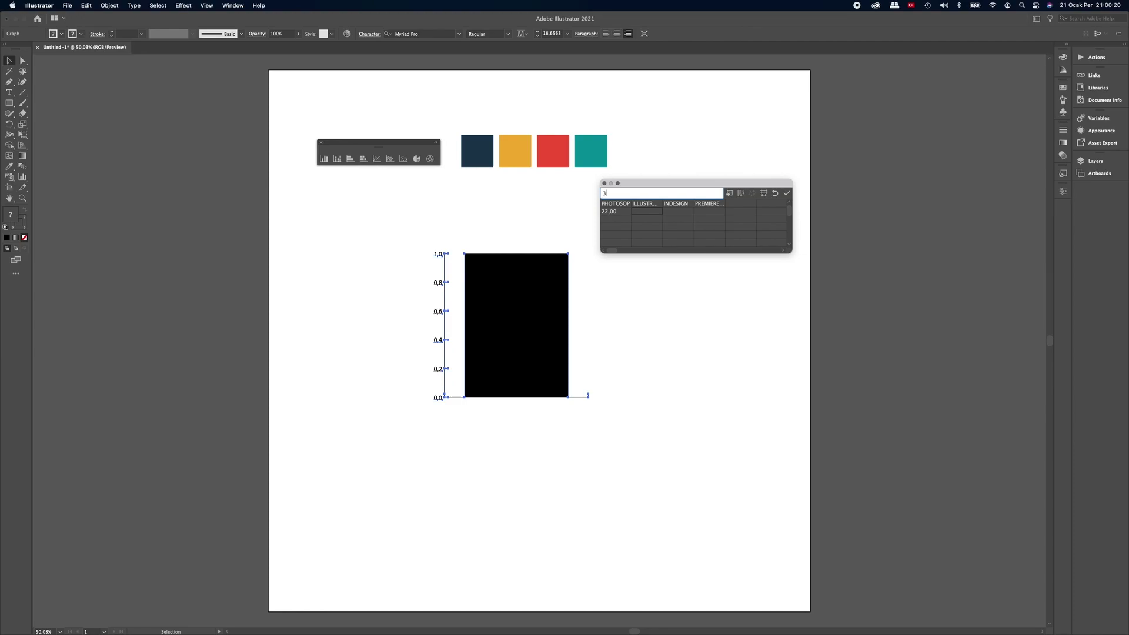
{"action": "type", "text": "4"}
{"action": "key", "text": "Tab"}
{"action": "type", "text": "5"}
{"action": "key", "text": "Tab"}
{"action": "key", "text": "Tab"}
Apply the data, transpose rows/columns and back, then close the Graph Data window
{"action": "left_click", "coordinate": [787, 194]}
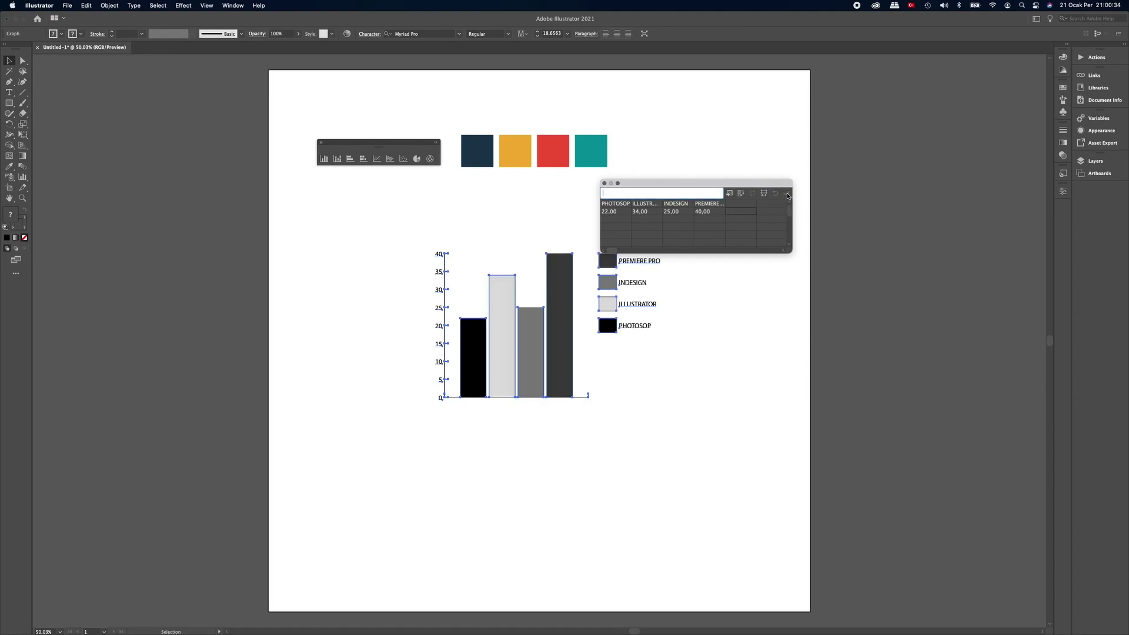
{"action": "left_click_drag", "start_coordinate": [631, 183], "coordinate": [698, 165]}
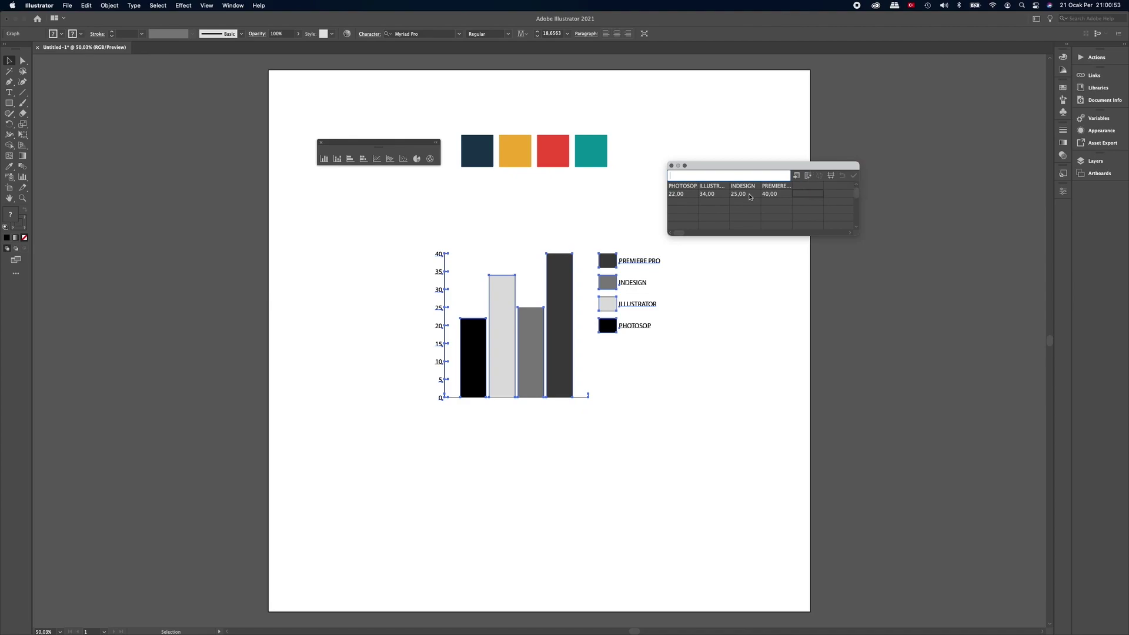
{"action": "left_click", "coordinate": [809, 177]}
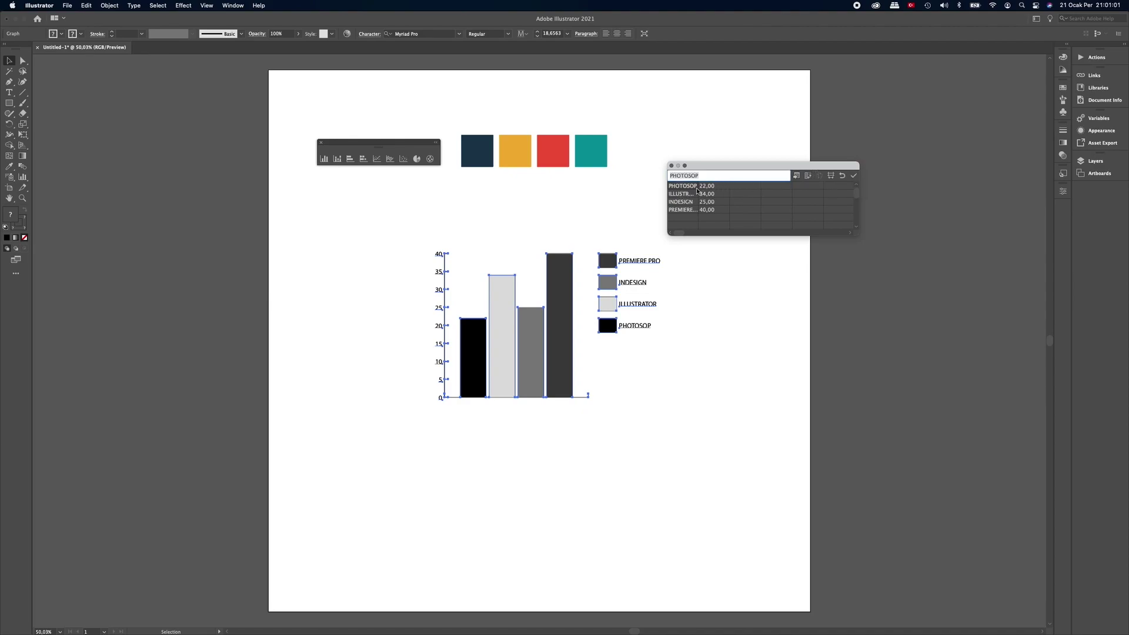
{"action": "left_click", "coordinate": [852, 177]}
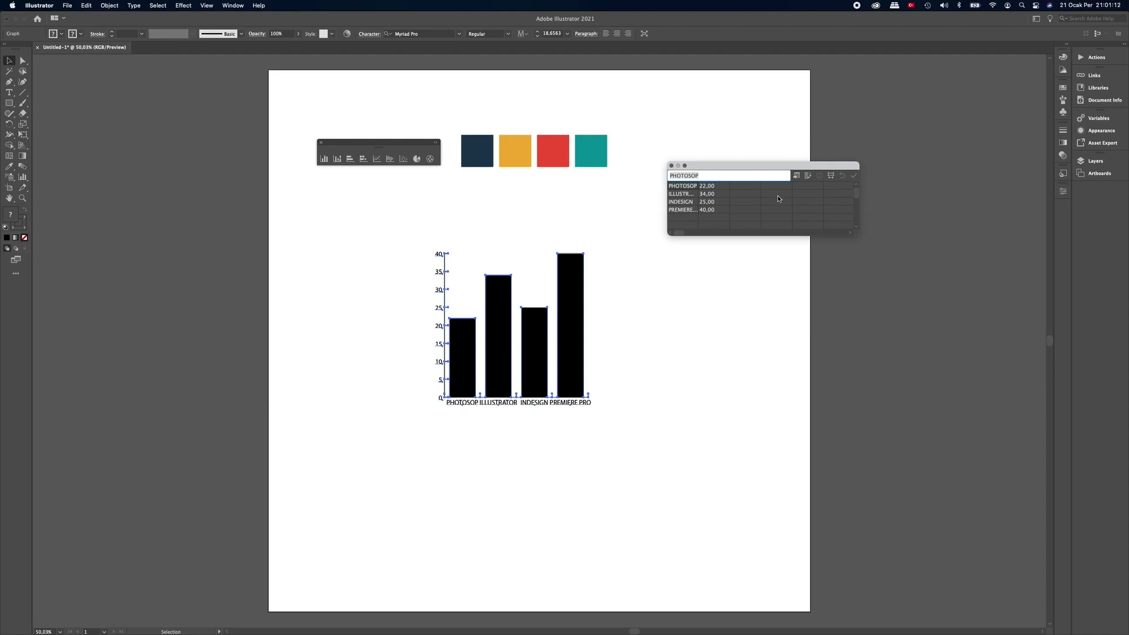
{"action": "left_click", "coordinate": [808, 176]}
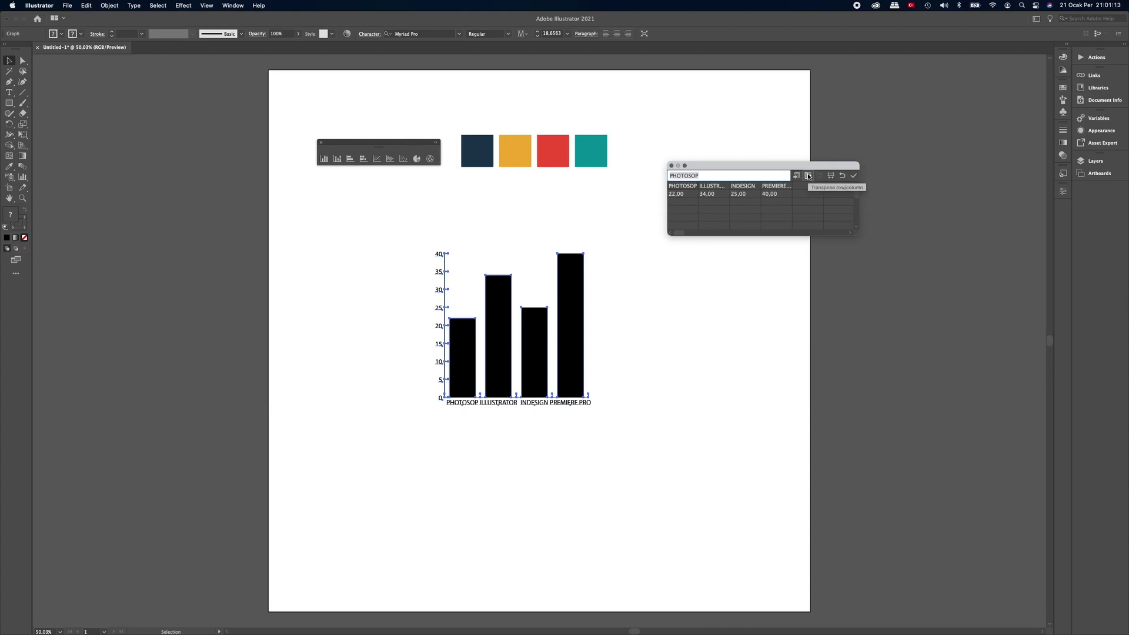
{"action": "left_click", "coordinate": [853, 175]}
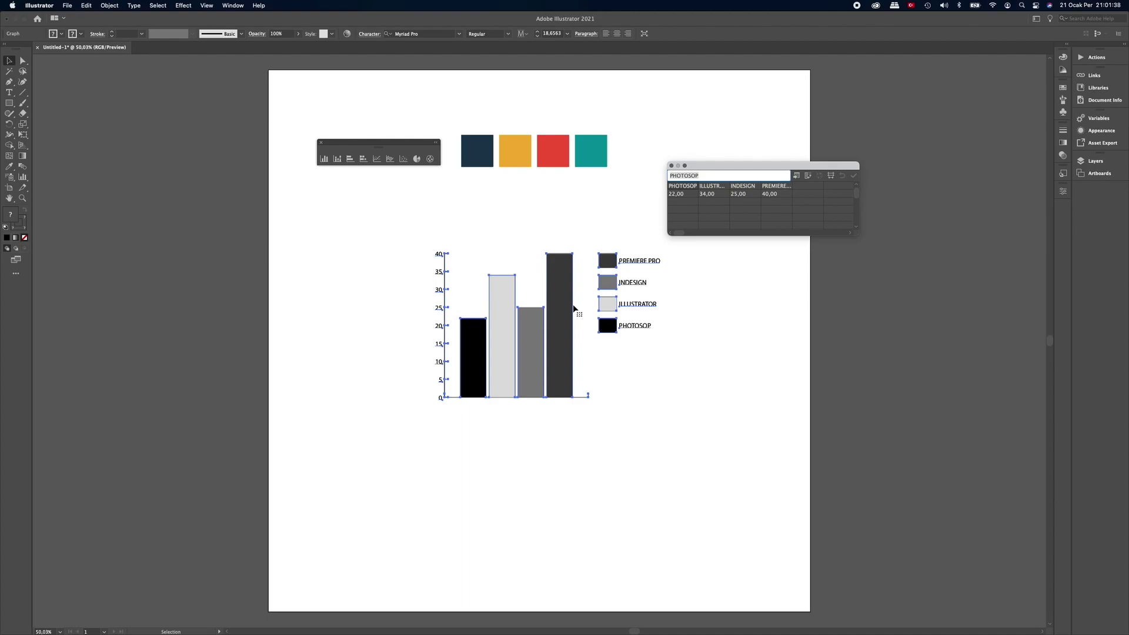
{"action": "left_click", "coordinate": [671, 165]}
{"action": "left_click", "coordinate": [626, 247]}
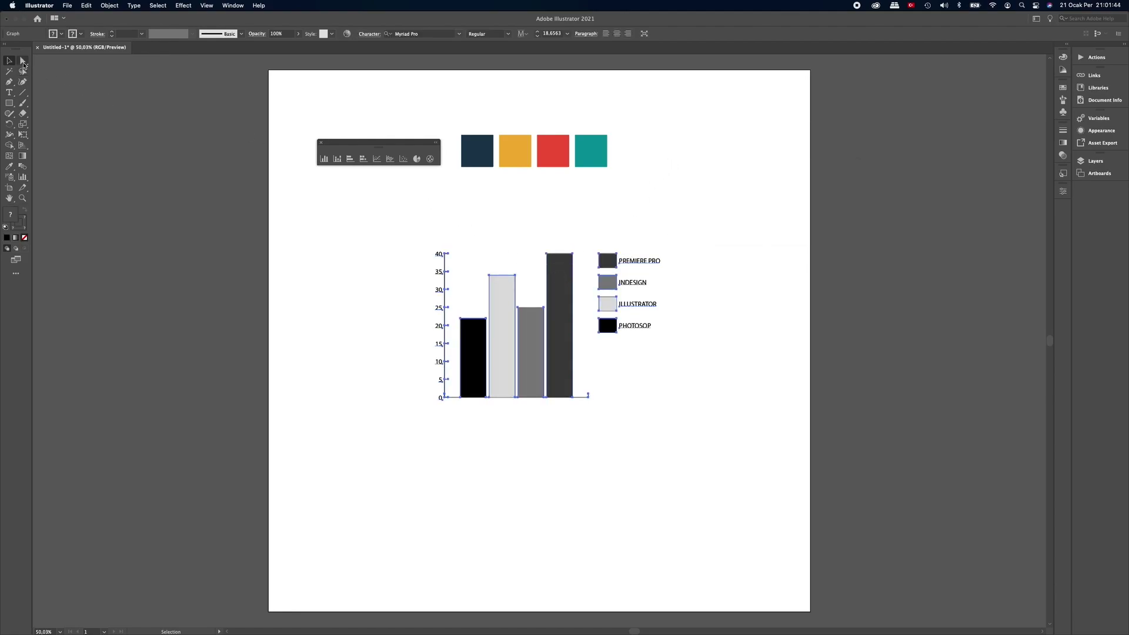
Select the four chart bars and set their stroke to None
{"action": "left_click", "coordinate": [23, 61]}
{"action": "left_click_drag", "start_coordinate": [455, 218], "coordinate": [577, 369]}
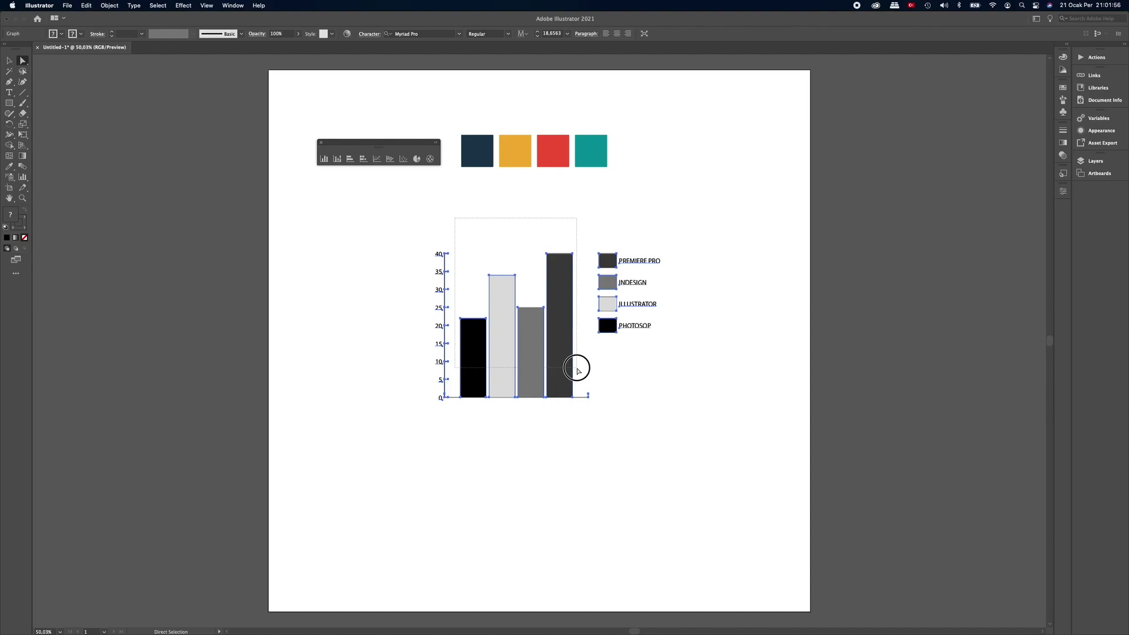
{"action": "left_click_drag", "start_coordinate": [578, 371], "coordinate": [576, 369]}
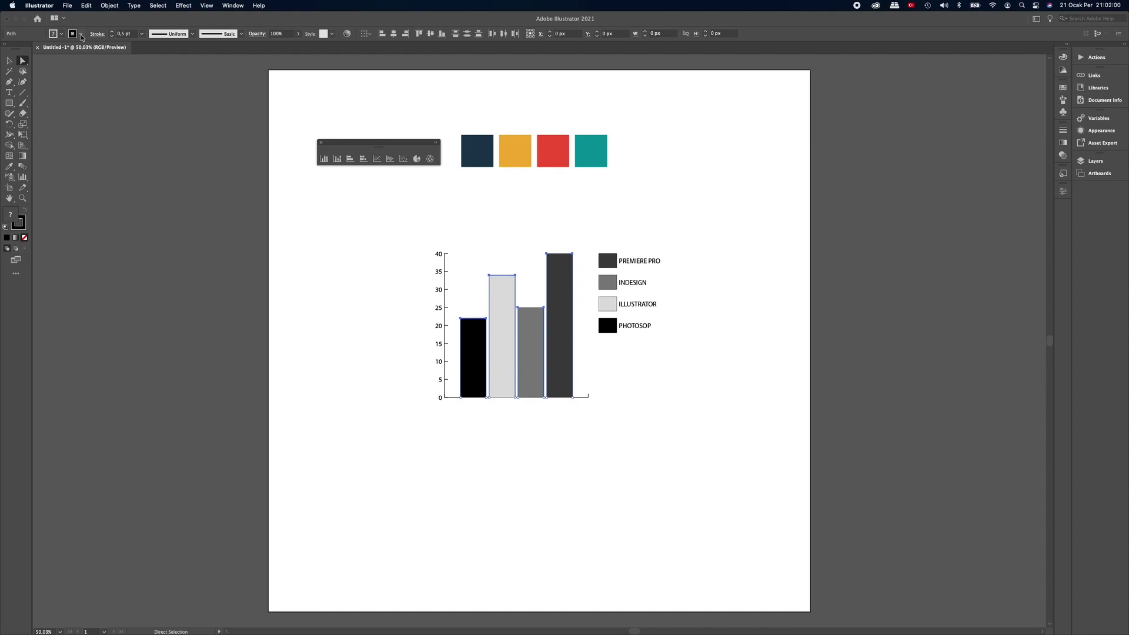
{"action": "left_click", "coordinate": [80, 34]}
{"action": "left_click", "coordinate": [6, 49]}
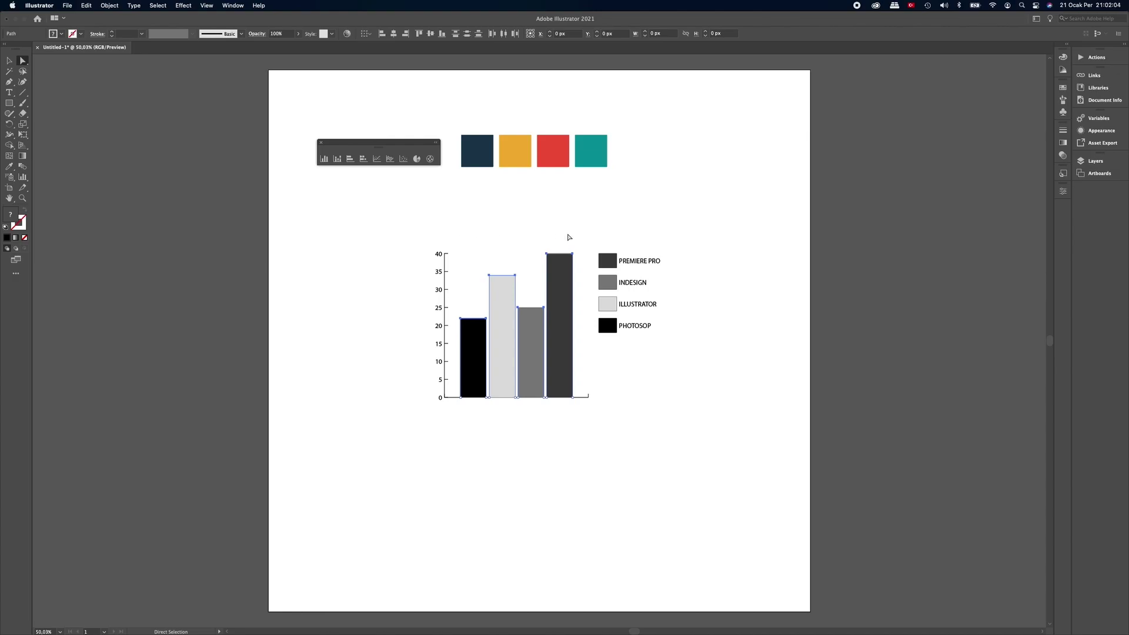
Set the four legend swatches' stroke to None and deselect
{"action": "left_click_drag", "start_coordinate": [598, 240], "coordinate": [609, 341]}
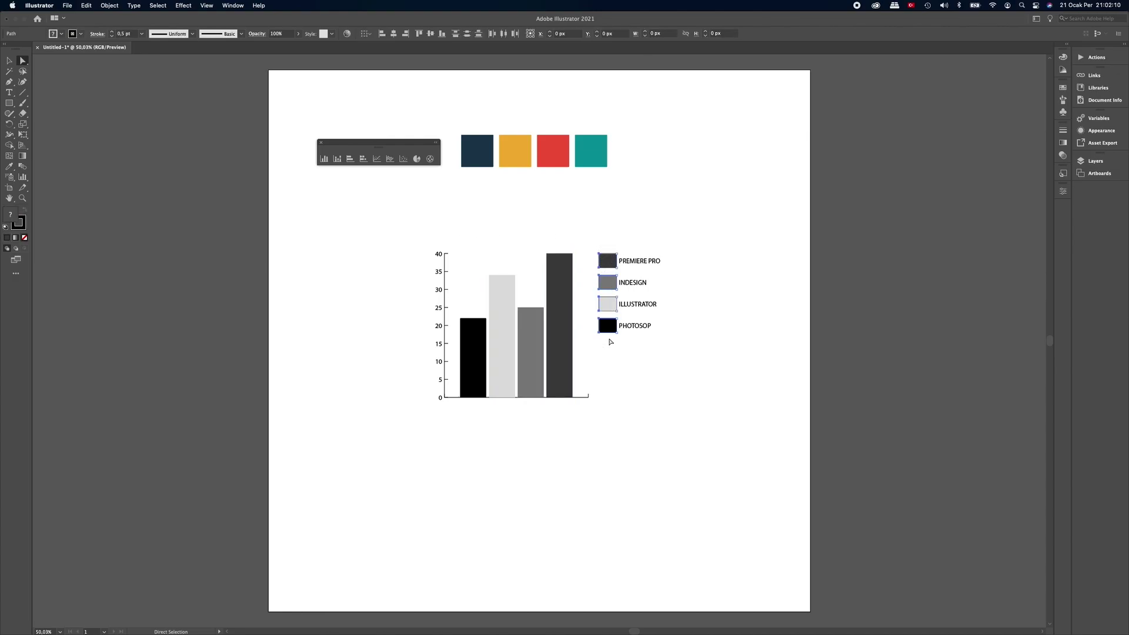
{"action": "left_click", "coordinate": [80, 34]}
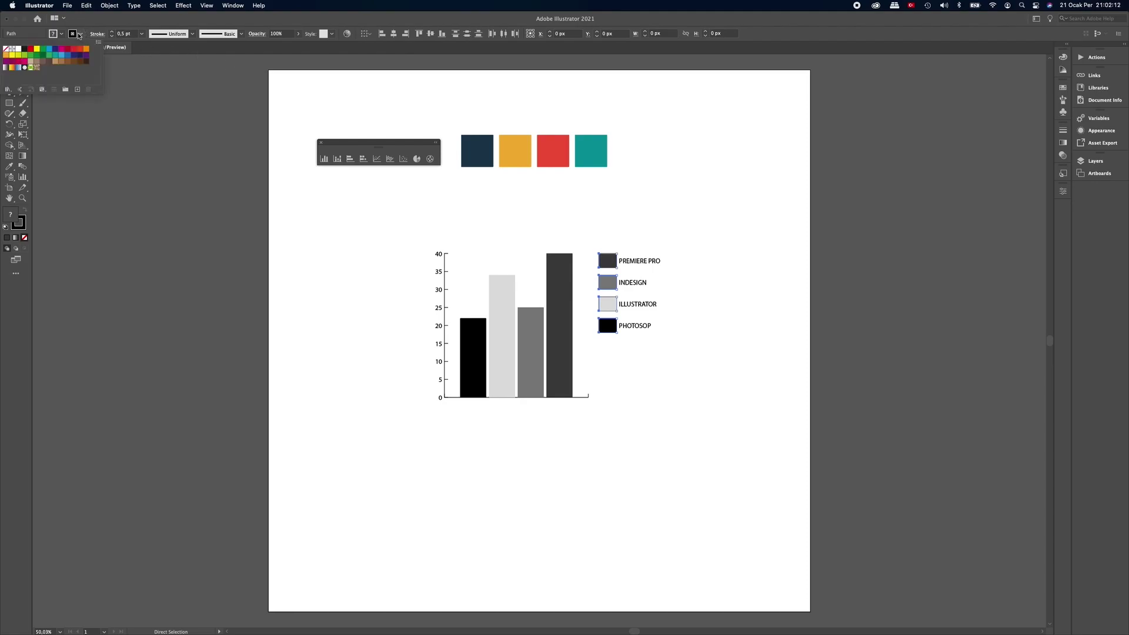
{"action": "left_click", "coordinate": [6, 50]}
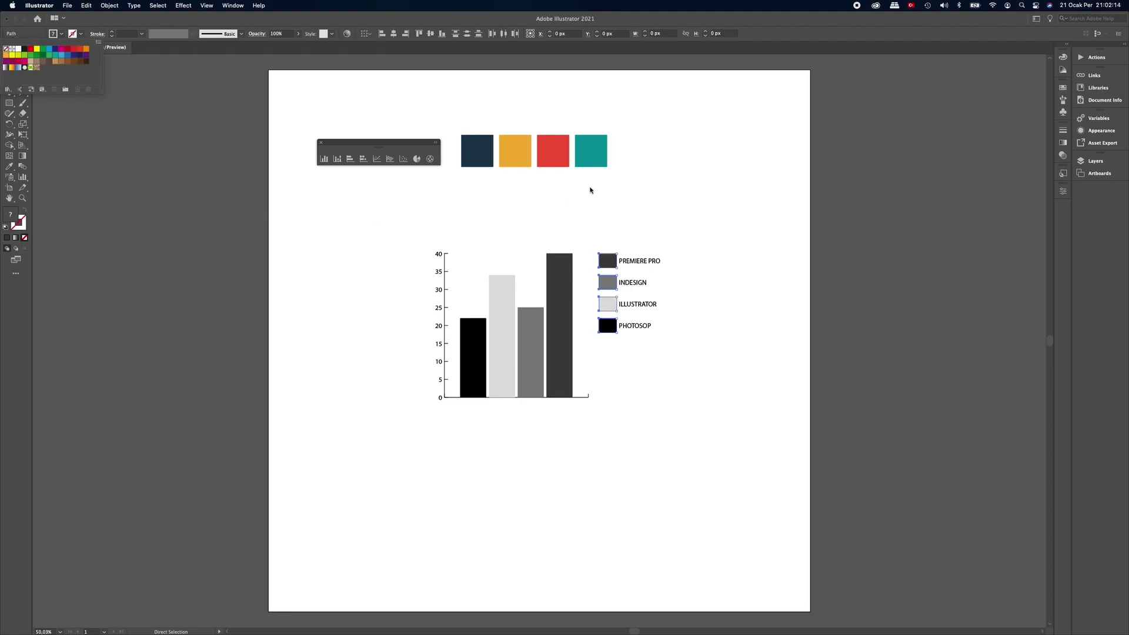
{"action": "left_click", "coordinate": [592, 189]}
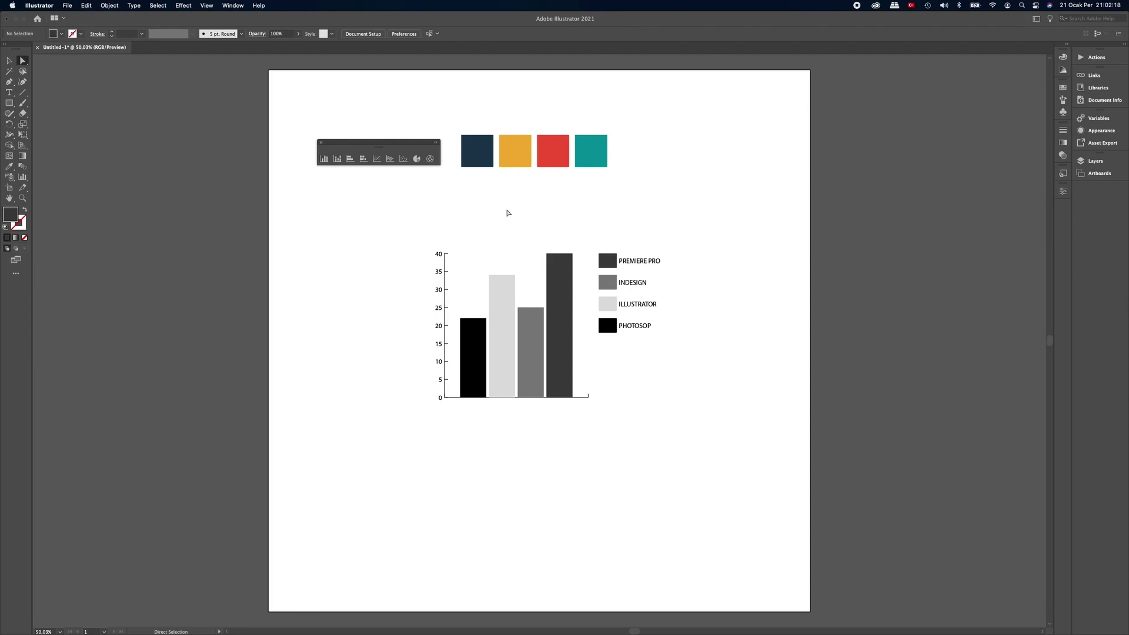
Eyedrop navy, yellow, red and teal palette colours onto the four bars in order
{"action": "left_click", "coordinate": [478, 331]}
{"action": "left_click", "coordinate": [10, 167]}
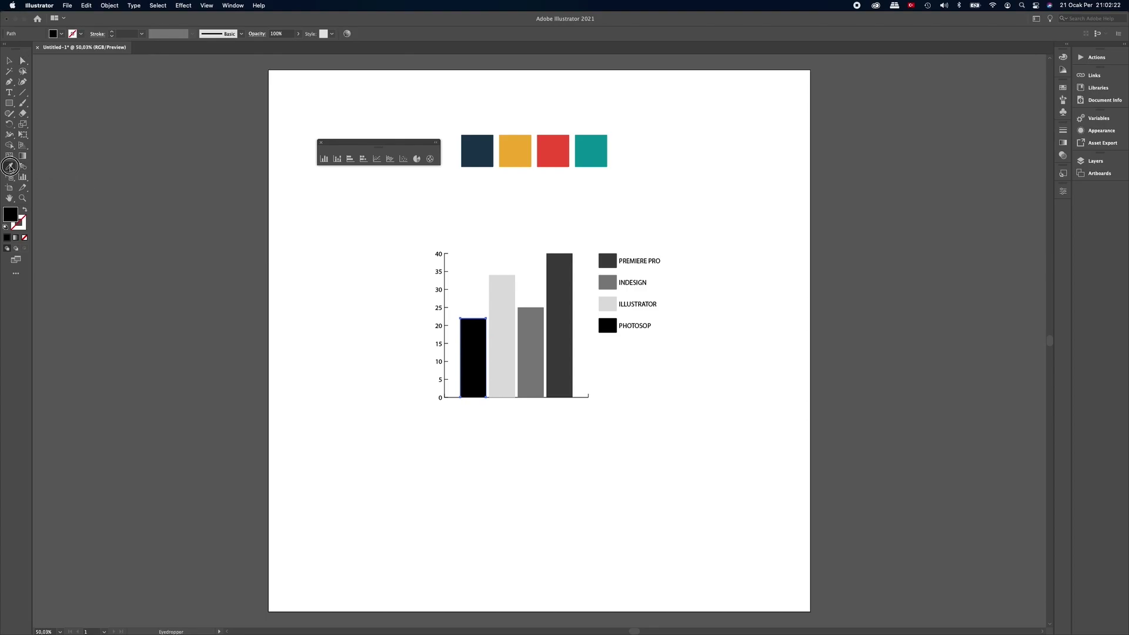
{"action": "left_click", "coordinate": [474, 147]}
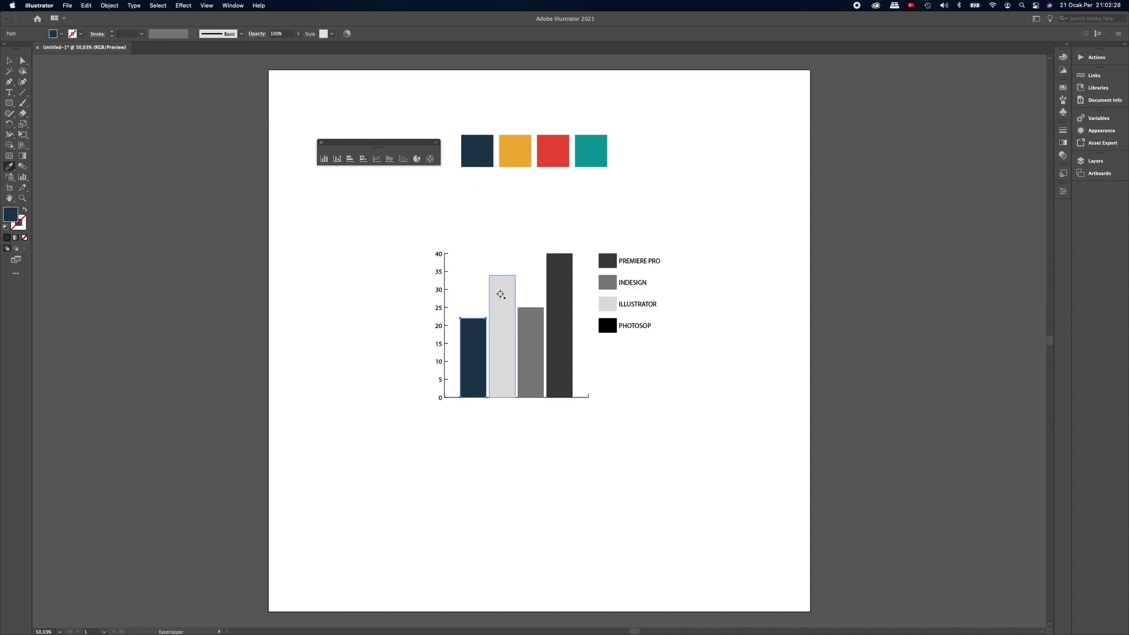
{"action": "key", "text": "a"}
{"action": "left_click", "coordinate": [506, 293]}
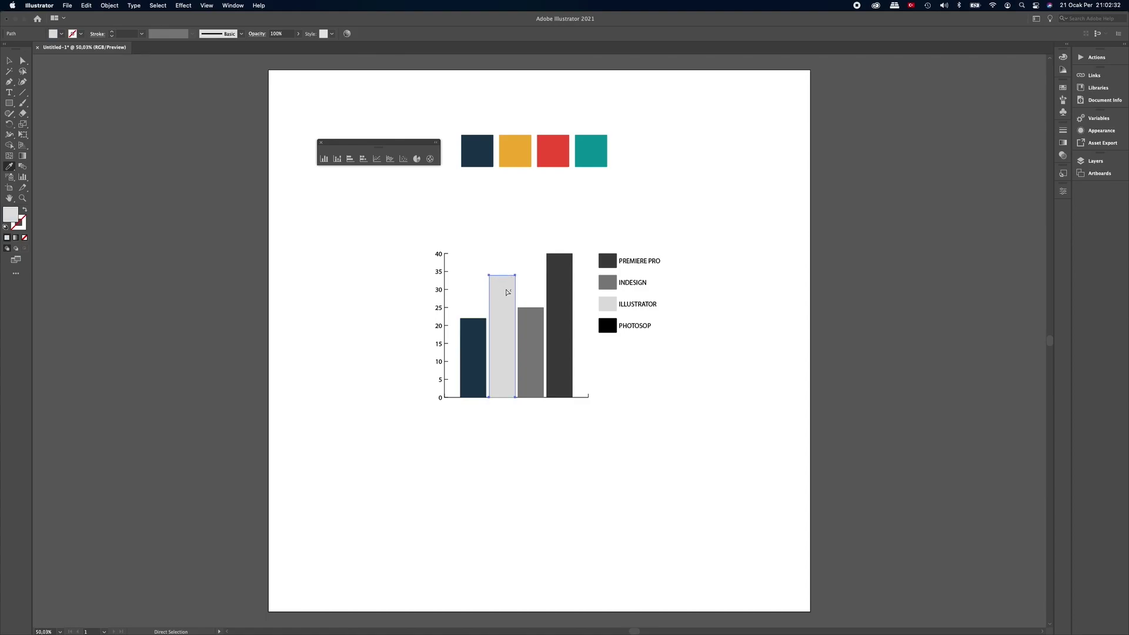
{"action": "key", "text": "i"}
{"action": "left_click", "coordinate": [514, 149]}
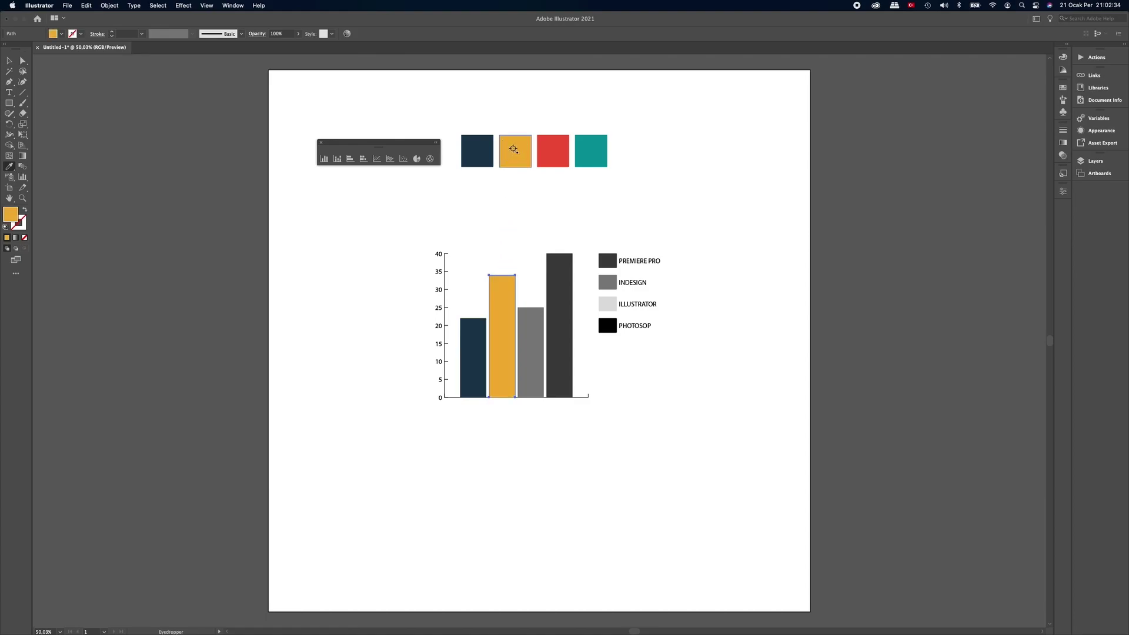
{"action": "key", "text": "a"}
{"action": "left_click", "coordinate": [532, 323]}
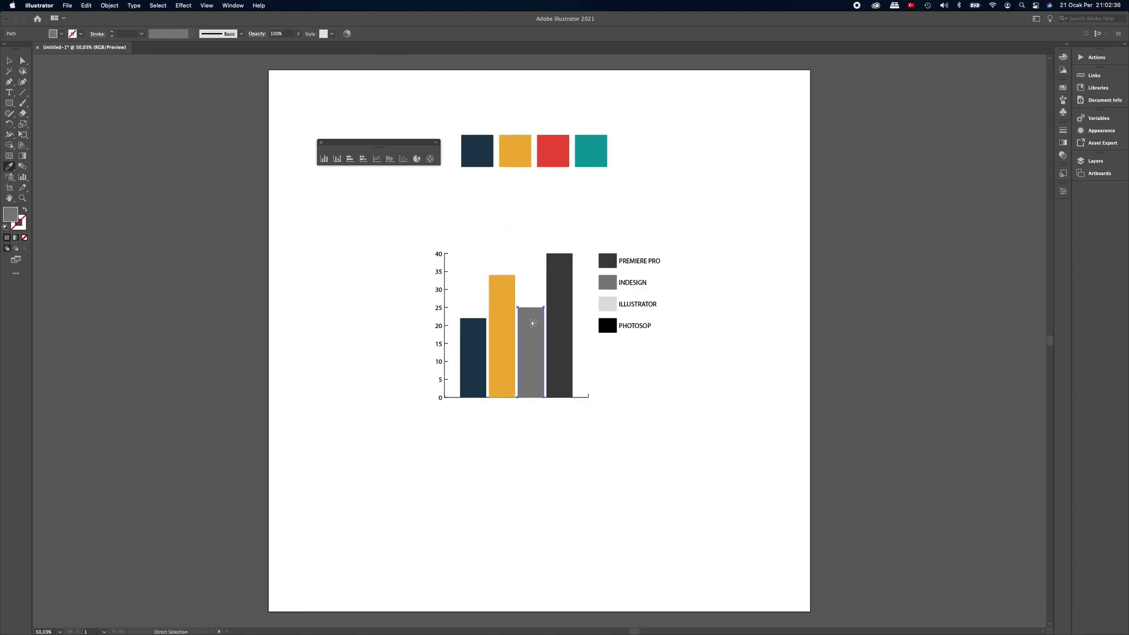
{"action": "key", "text": "i"}
{"action": "left_click", "coordinate": [554, 159]}
{"action": "left_click", "coordinate": [552, 274]}
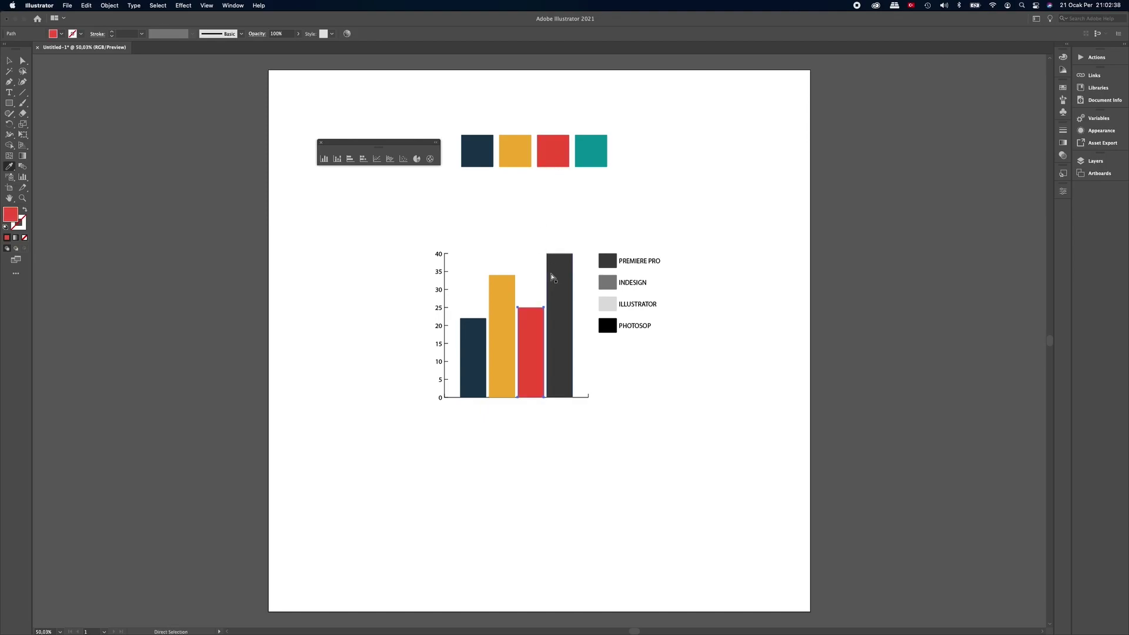
{"action": "left_click", "coordinate": [590, 157]}
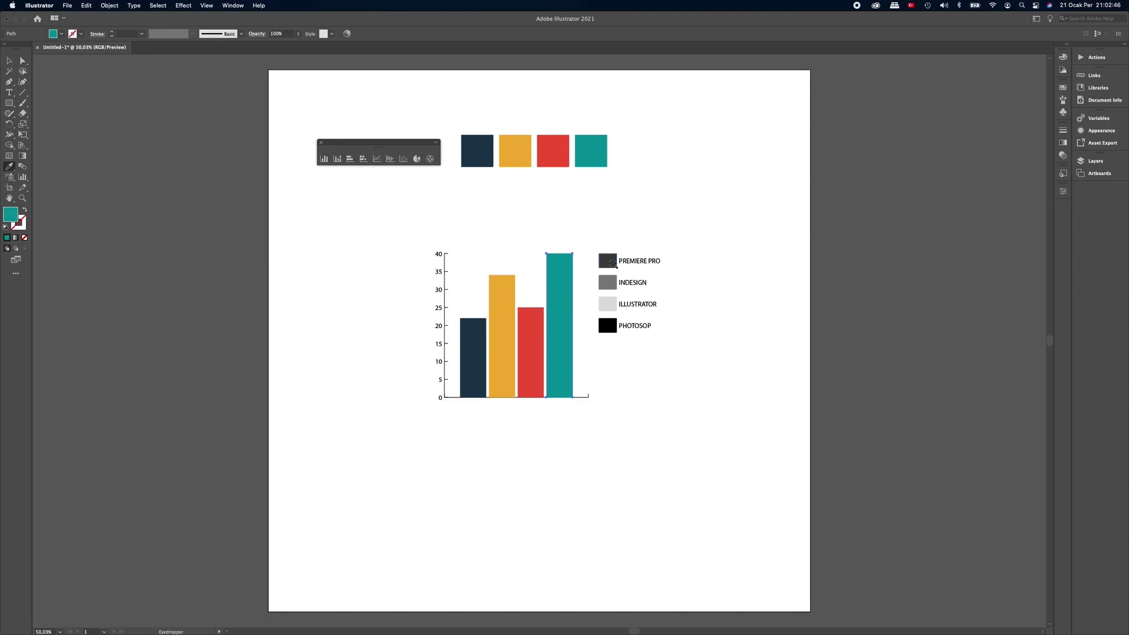
Colour legend squares: PREMIERE PRO navy, INDESIGN yellow, ILLUSTRATOR red, PHOTOSOP teal
{"action": "left_click", "coordinate": [612, 263], "text": "super"}
{"action": "left_click", "coordinate": [480, 154]}
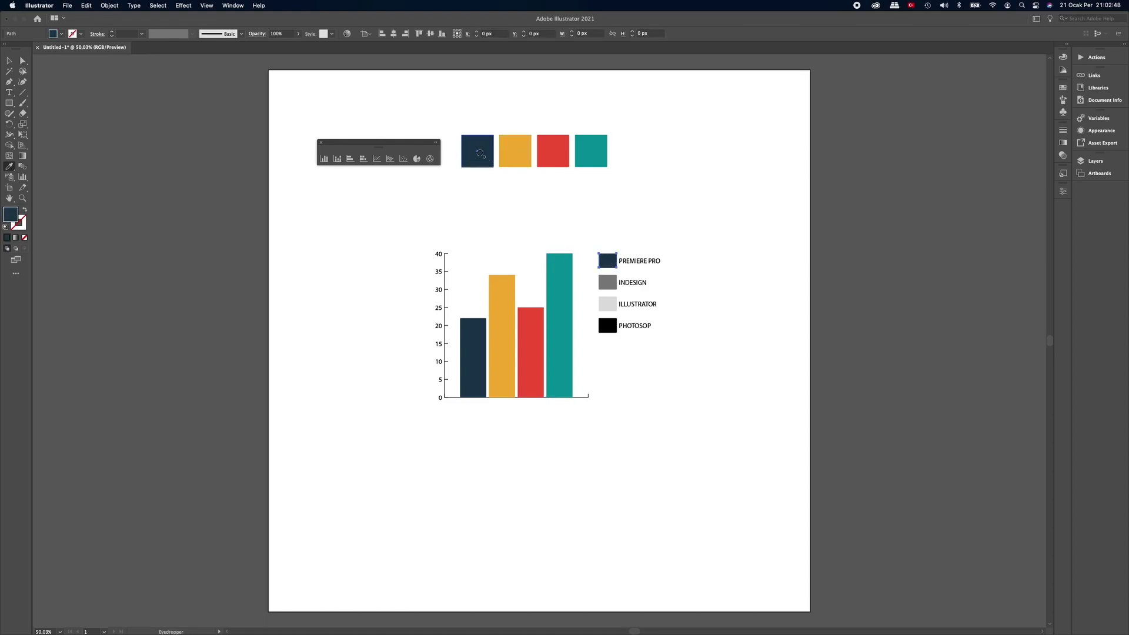
{"action": "left_click", "coordinate": [607, 283], "text": "super"}
{"action": "left_click", "coordinate": [514, 161]}
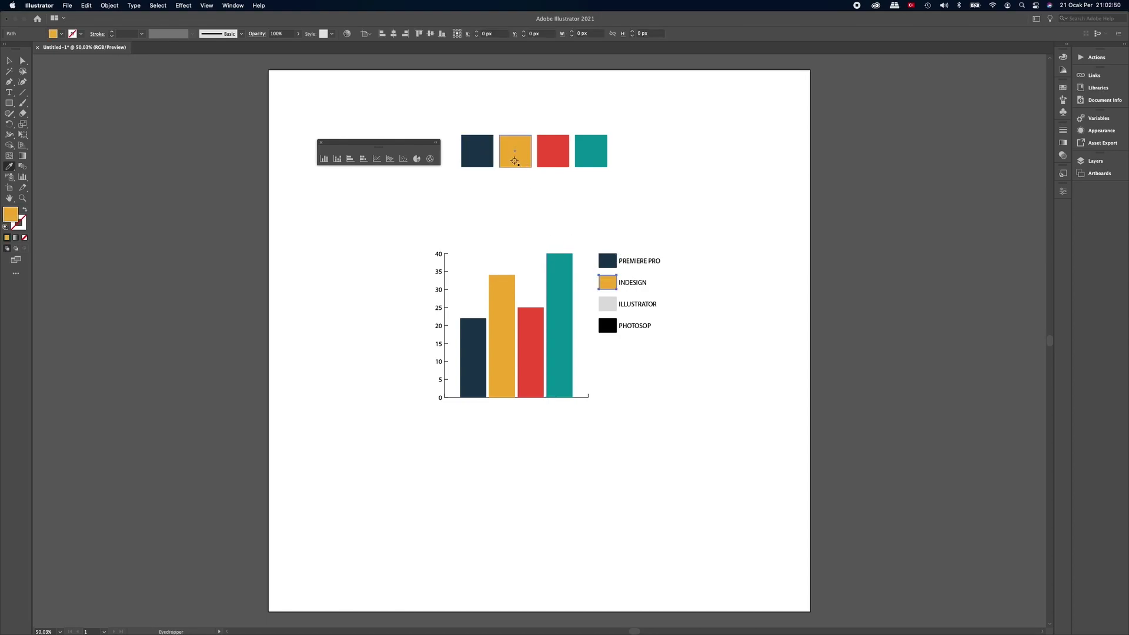
{"action": "left_click", "coordinate": [608, 304], "text": "super"}
{"action": "left_click", "coordinate": [553, 154]}
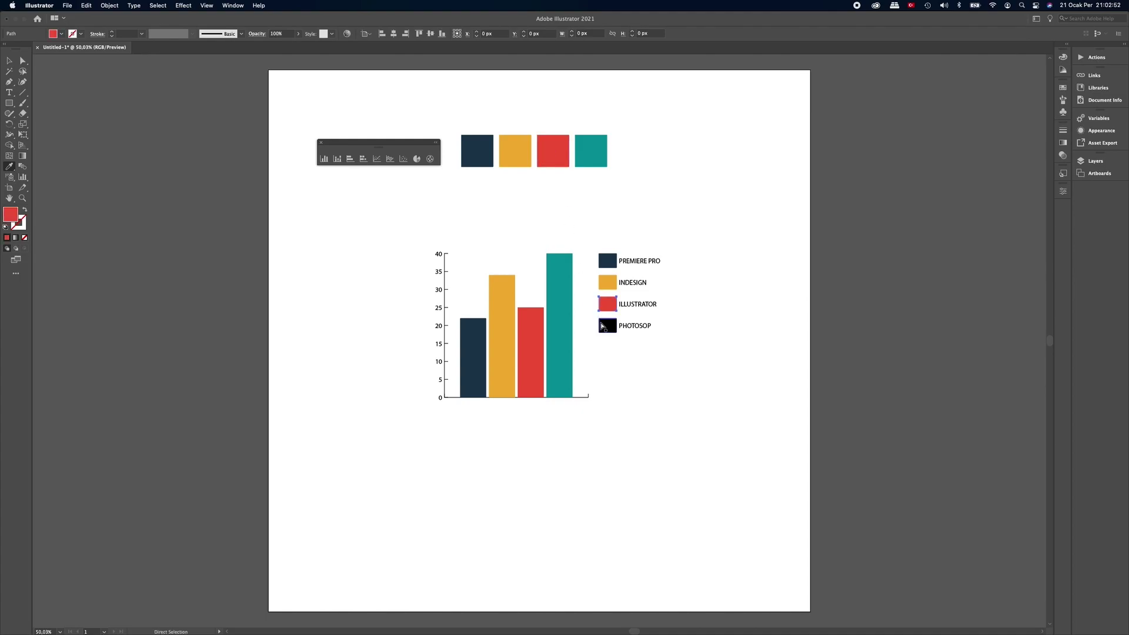
{"action": "left_click", "coordinate": [602, 325], "text": "super"}
{"action": "left_click", "coordinate": [594, 148]}
Select the whole bar chart and show its Properties panel
{"action": "key", "text": "v"}
{"action": "left_click", "coordinate": [648, 234]}
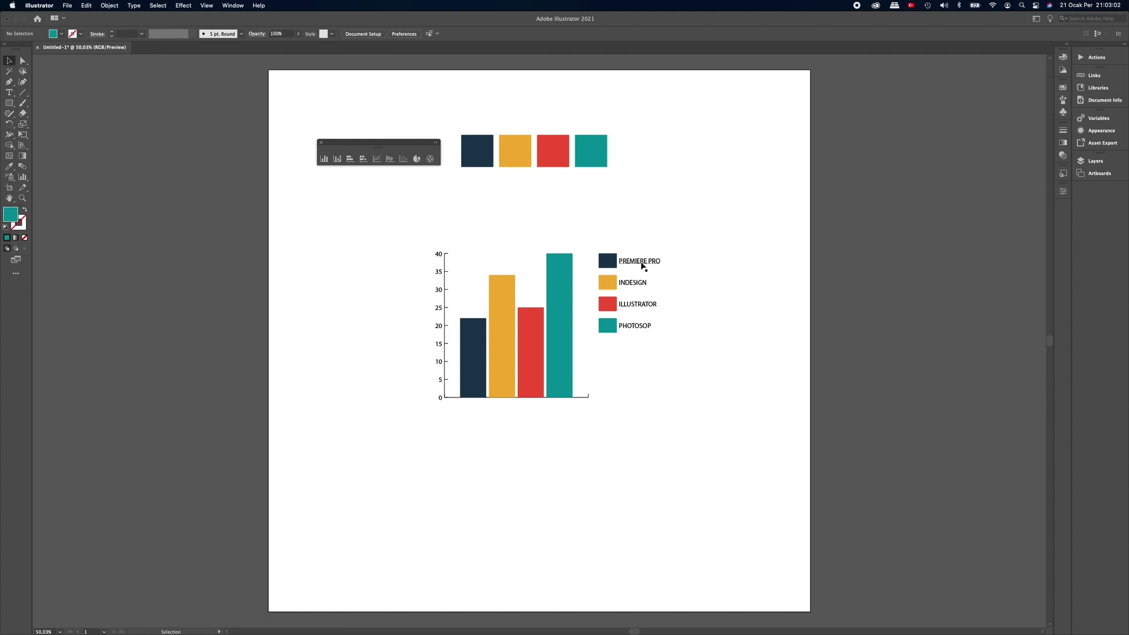
{"action": "left_click", "coordinate": [640, 265]}
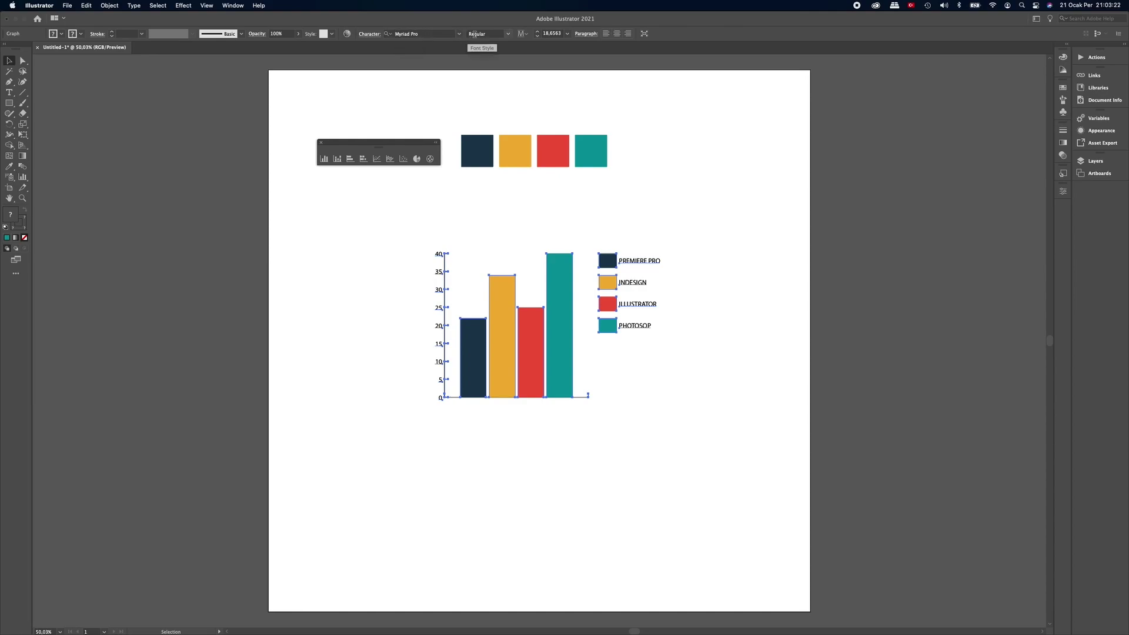
{"action": "left_click", "coordinate": [1064, 191]}
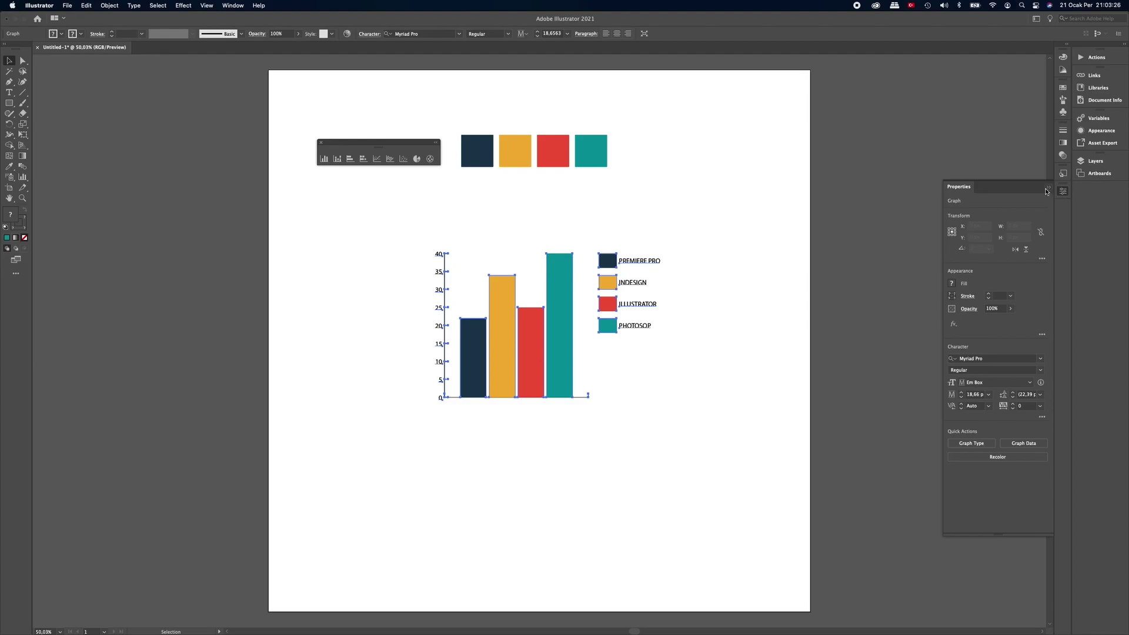
Set the chart's text font to AmsiProNarw-Bold in the Properties panel
{"action": "left_click_drag", "start_coordinate": [1006, 187], "coordinate": [808, 163]}
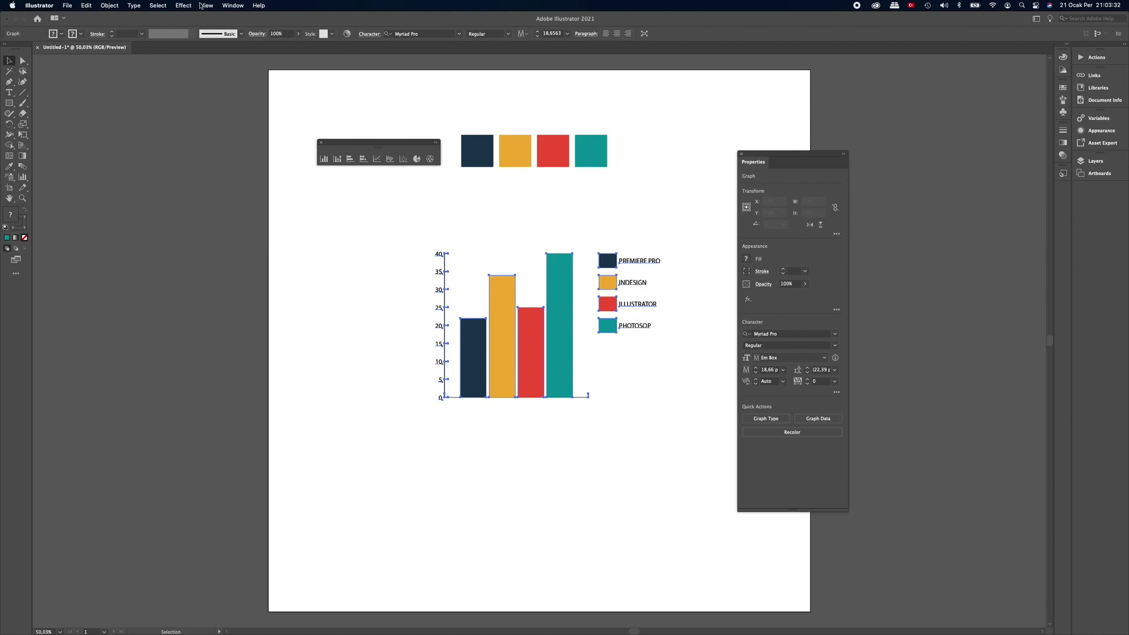
{"action": "left_click", "coordinate": [233, 5]}
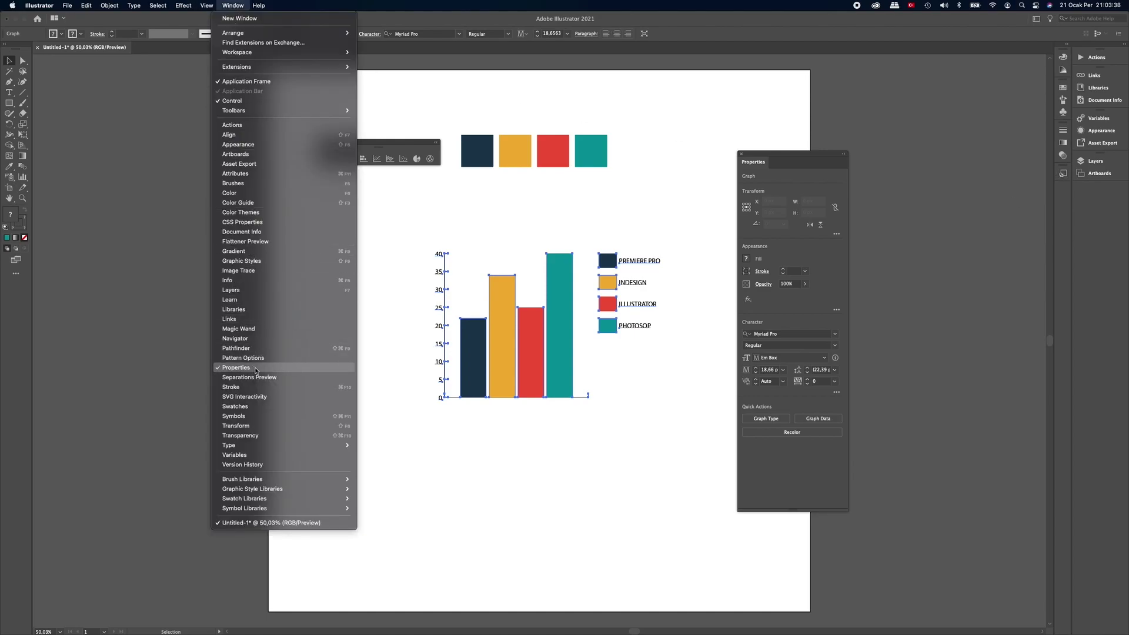
{"action": "left_click", "coordinate": [235, 7]}
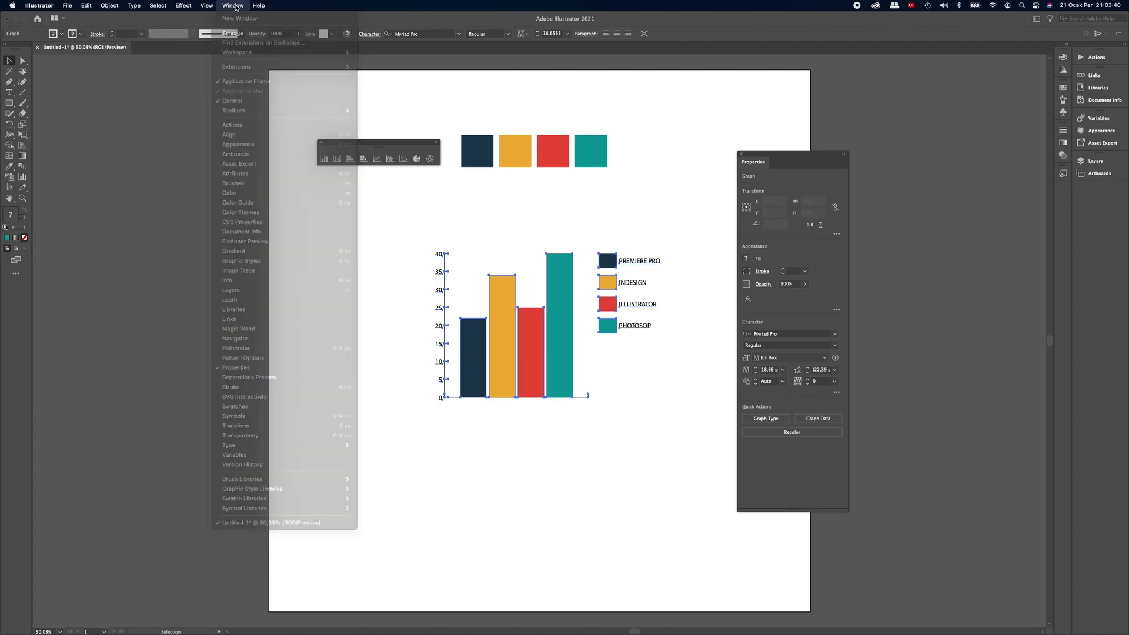
{"action": "left_click", "coordinate": [837, 335]}
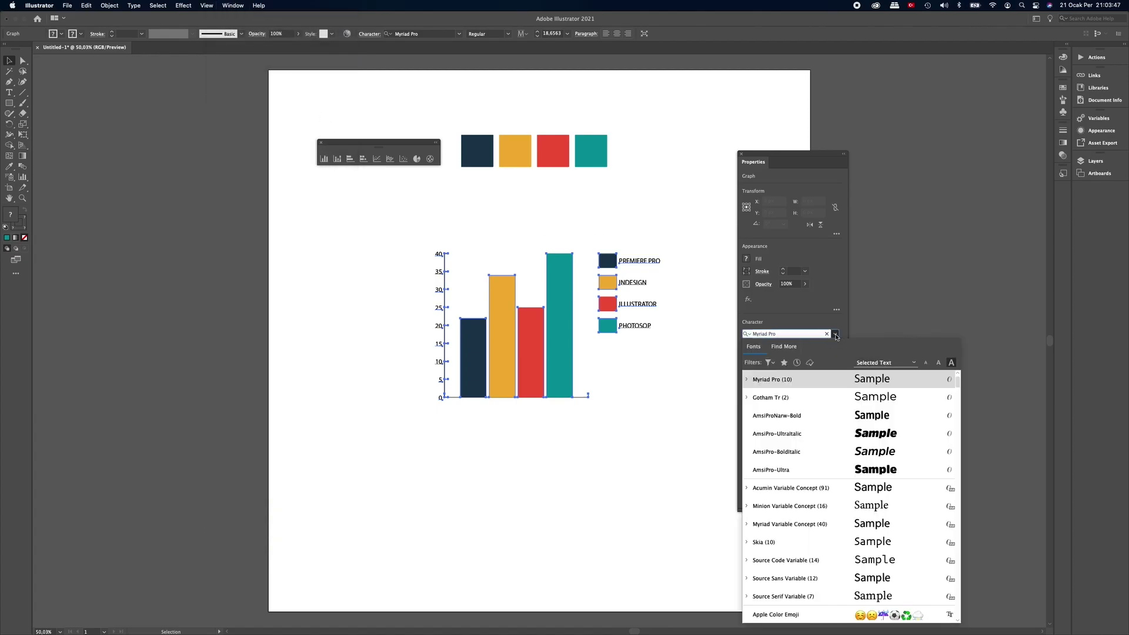
{"action": "left_click", "coordinate": [853, 418]}
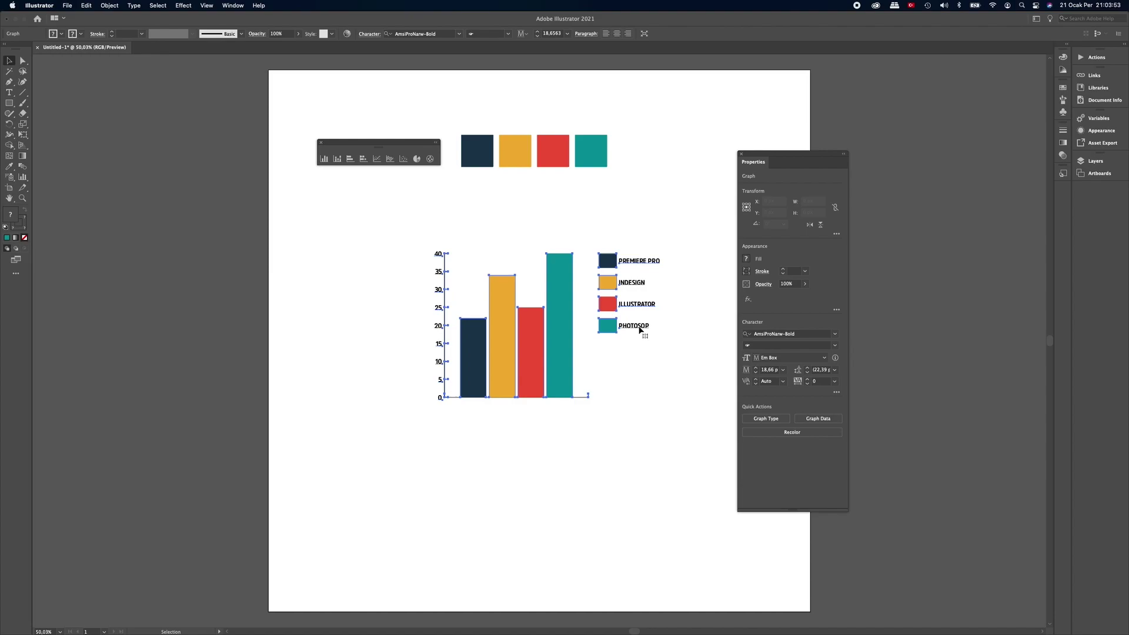
Reduce the chart label font size to 17 pt
{"action": "left_click", "coordinate": [756, 373]}
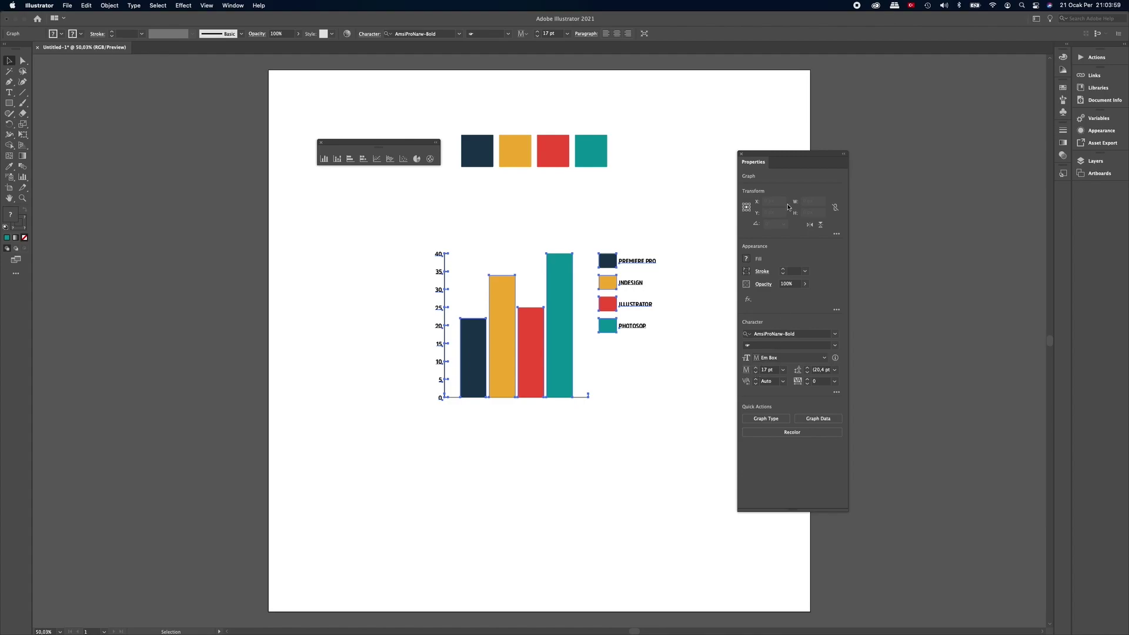
{"action": "left_click_drag", "start_coordinate": [783, 153], "coordinate": [885, 151]}
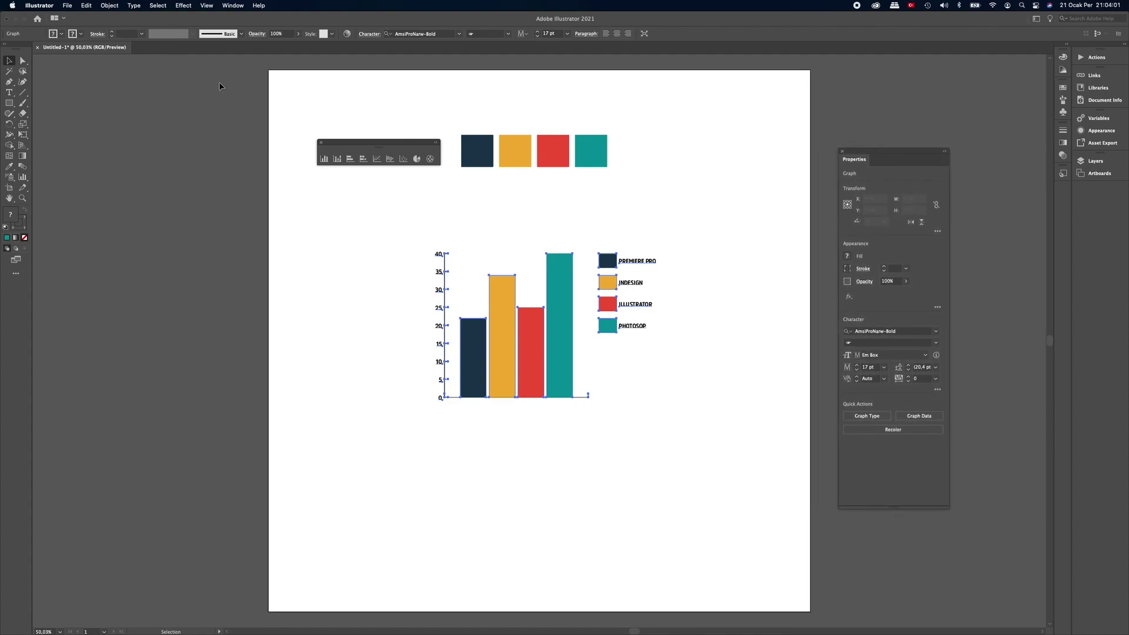
{"action": "left_click", "coordinate": [541, 202]}
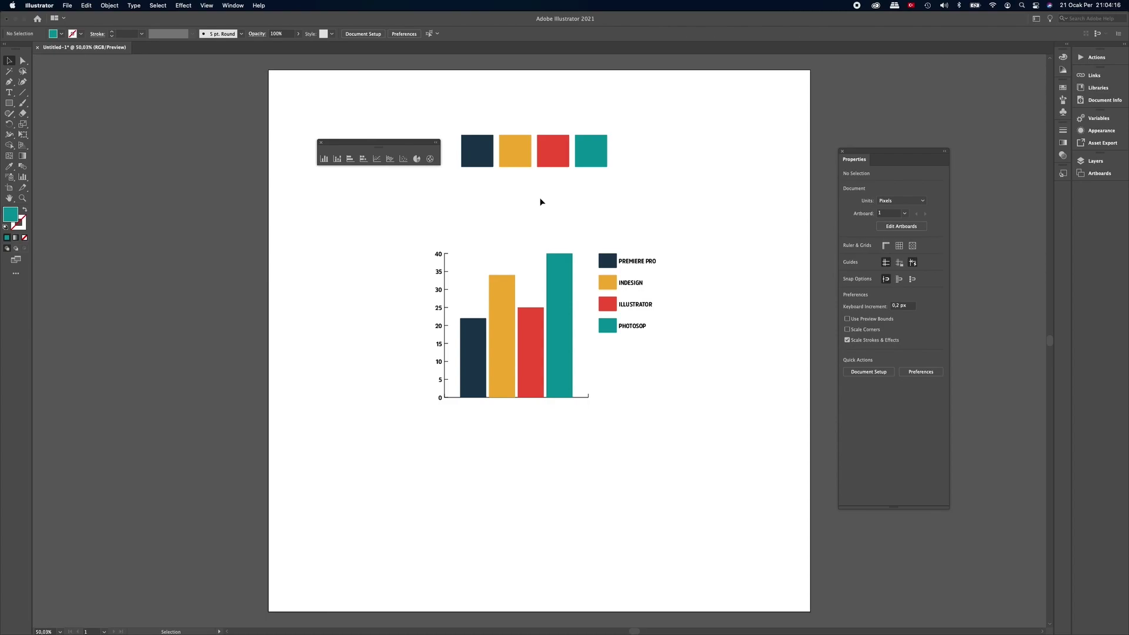
Reselect the whole chart and switch over to InDesign
{"action": "left_click_drag", "start_coordinate": [413, 206], "coordinate": [670, 403]}
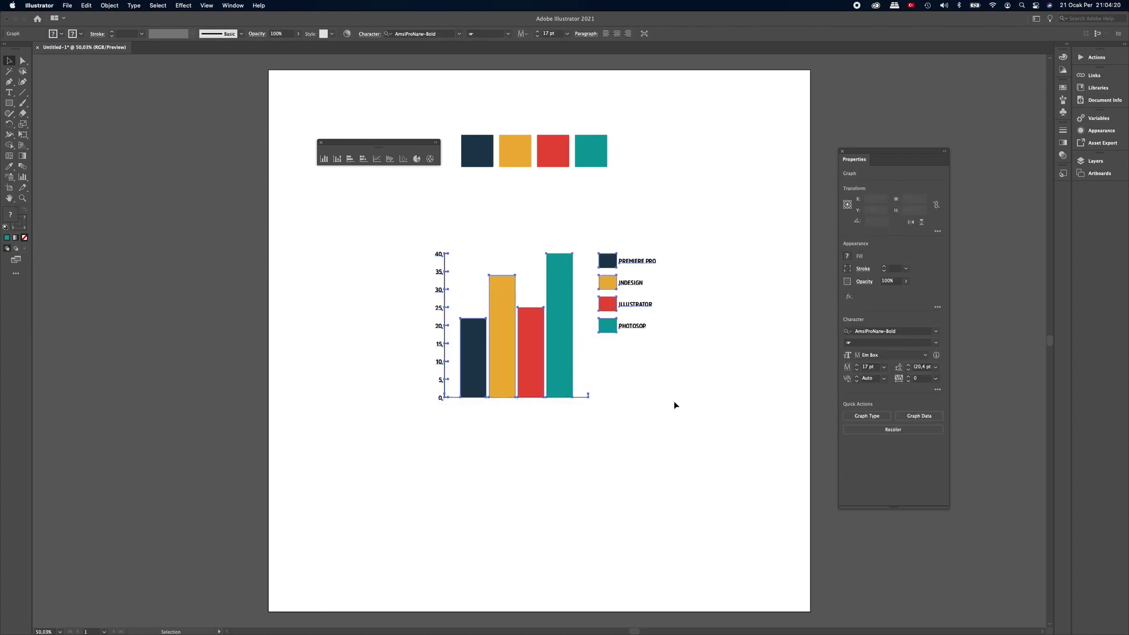
{"action": "key", "text": "a"}
{"action": "key", "text": "v"}
{"action": "left_click", "coordinate": [662, 602]}
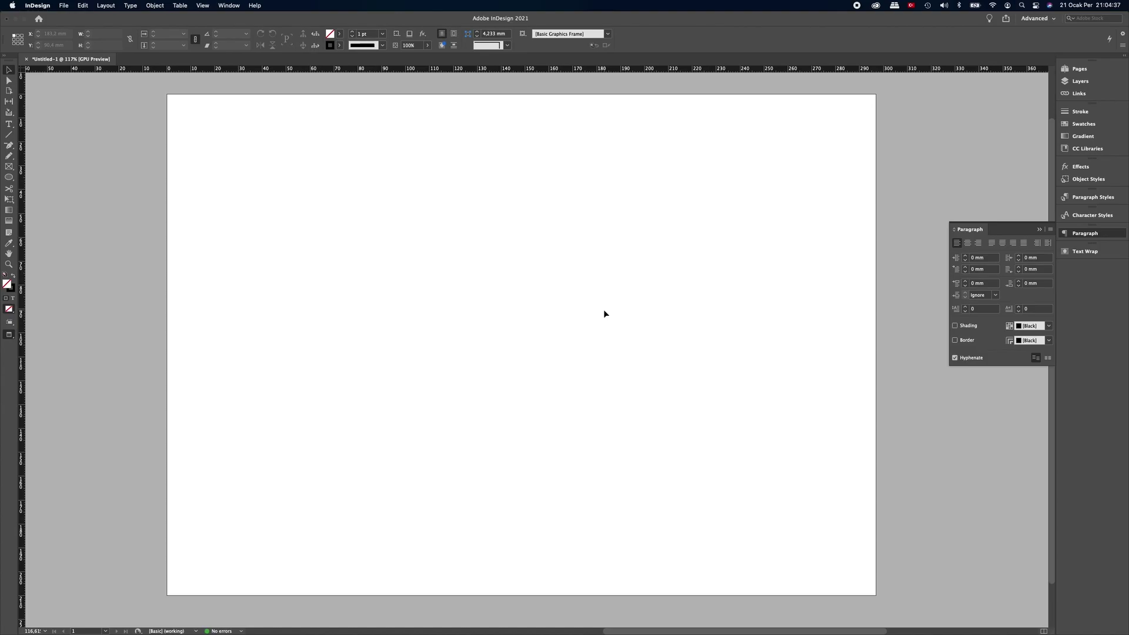
Paste the chart into InDesign, scale it down and centre it on the page
{"action": "key", "text": "super+v"}
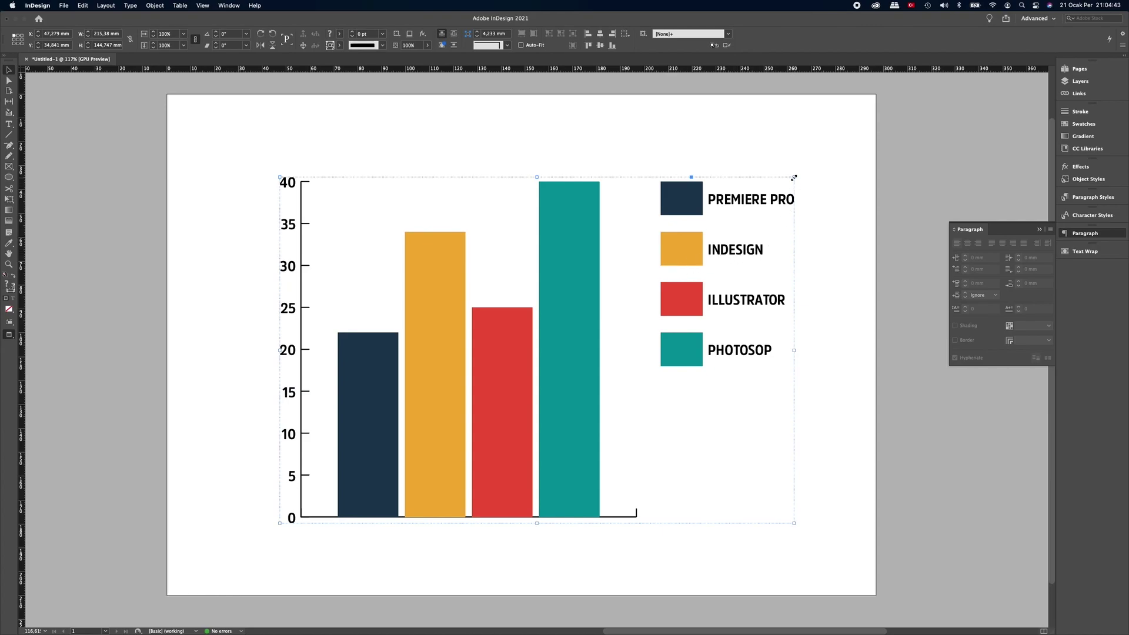
{"action": "left_click_drag", "start_coordinate": [794, 177], "coordinate": [650, 278]}
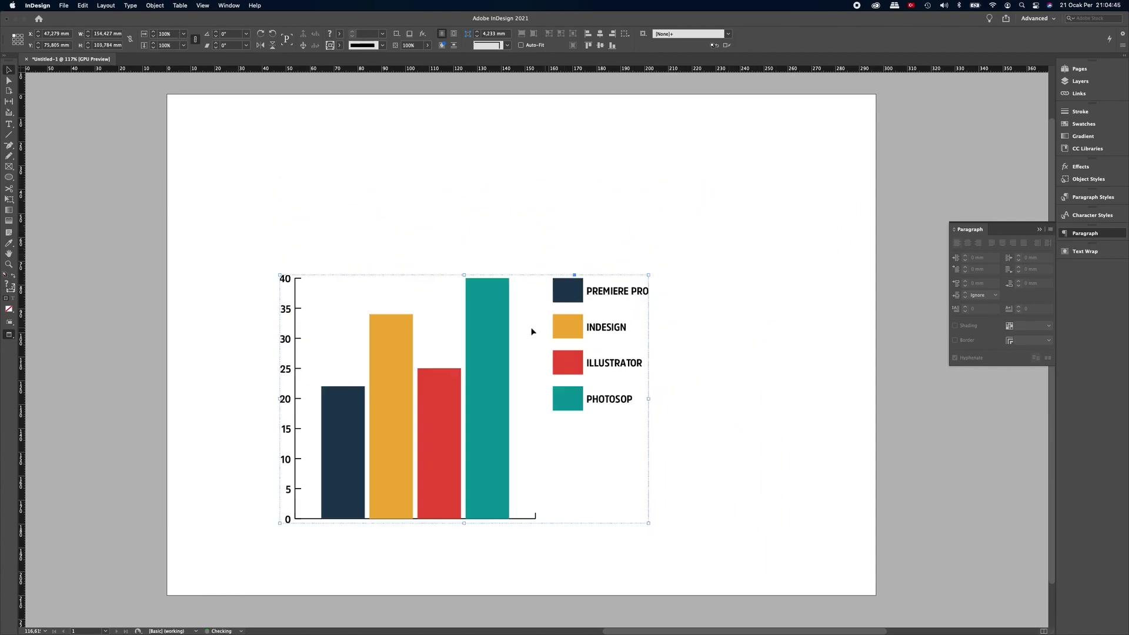
{"action": "left_click_drag", "start_coordinate": [497, 337], "coordinate": [577, 265]}
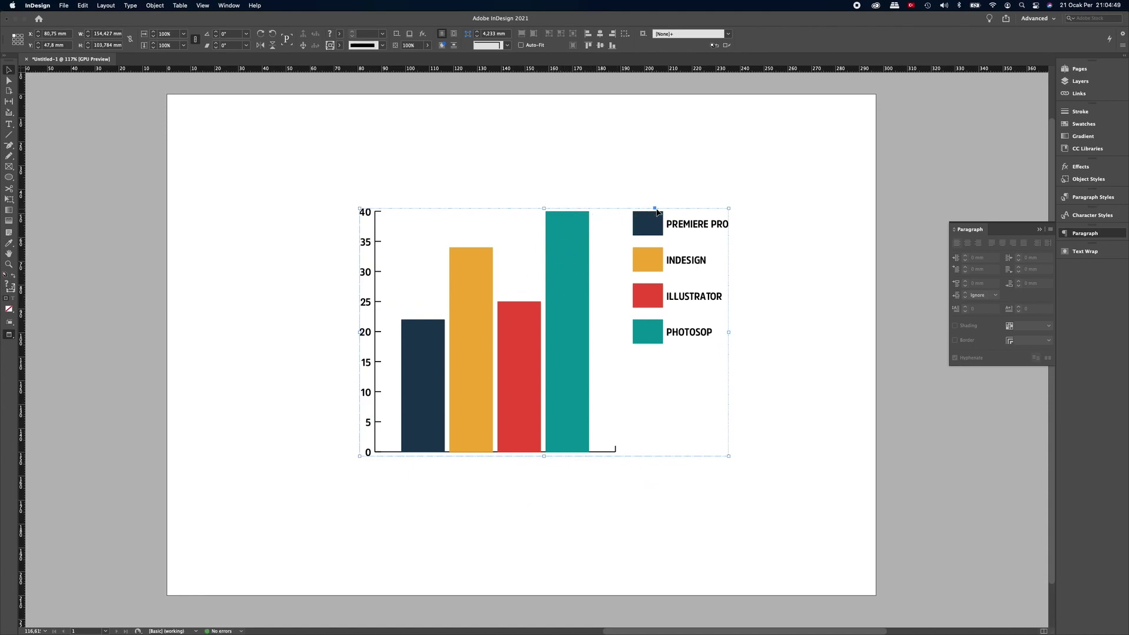
Ungroup the pasted chart and select the legend labels to check them
{"action": "right_click", "coordinate": [562, 262]}
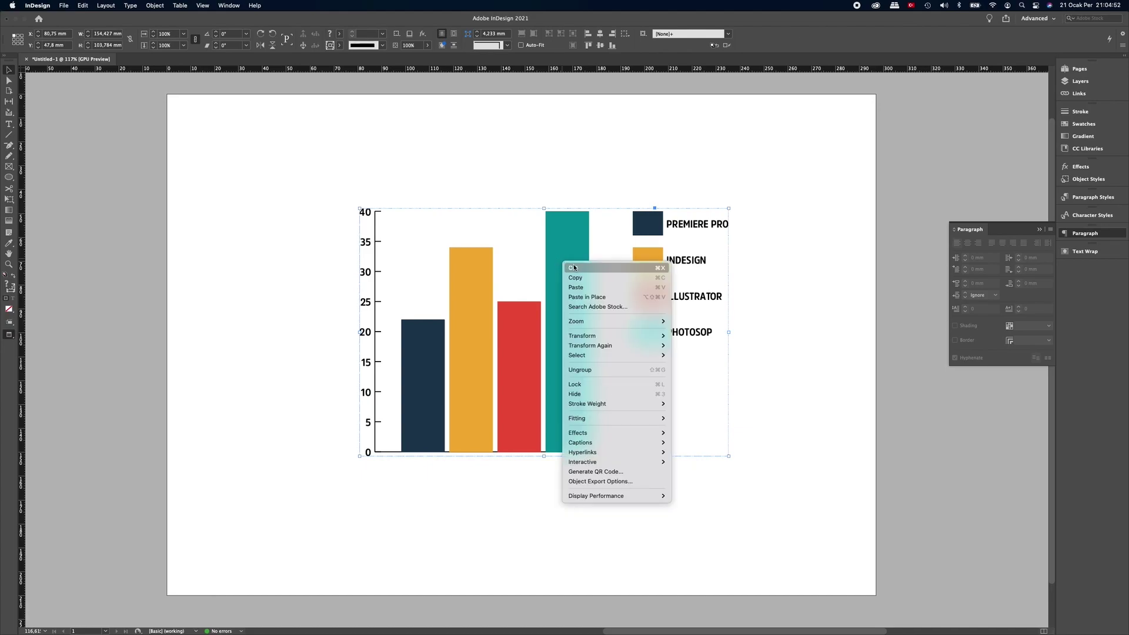
{"action": "left_click", "coordinate": [582, 369]}
{"action": "left_click", "coordinate": [766, 312]}
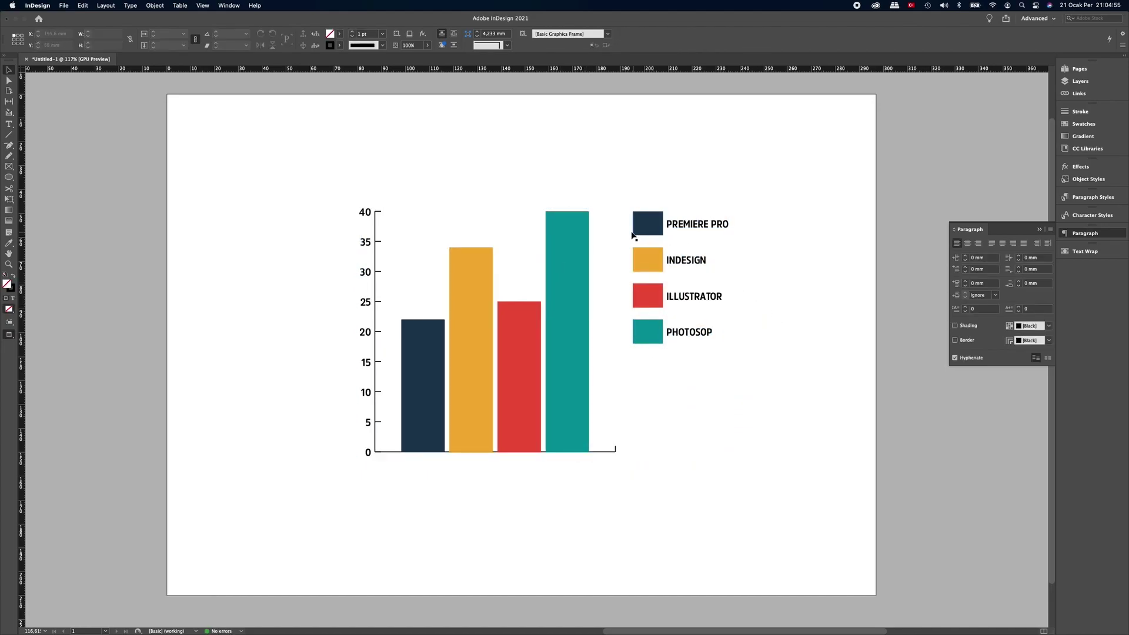
{"action": "left_click_drag", "start_coordinate": [715, 197], "coordinate": [698, 351]}
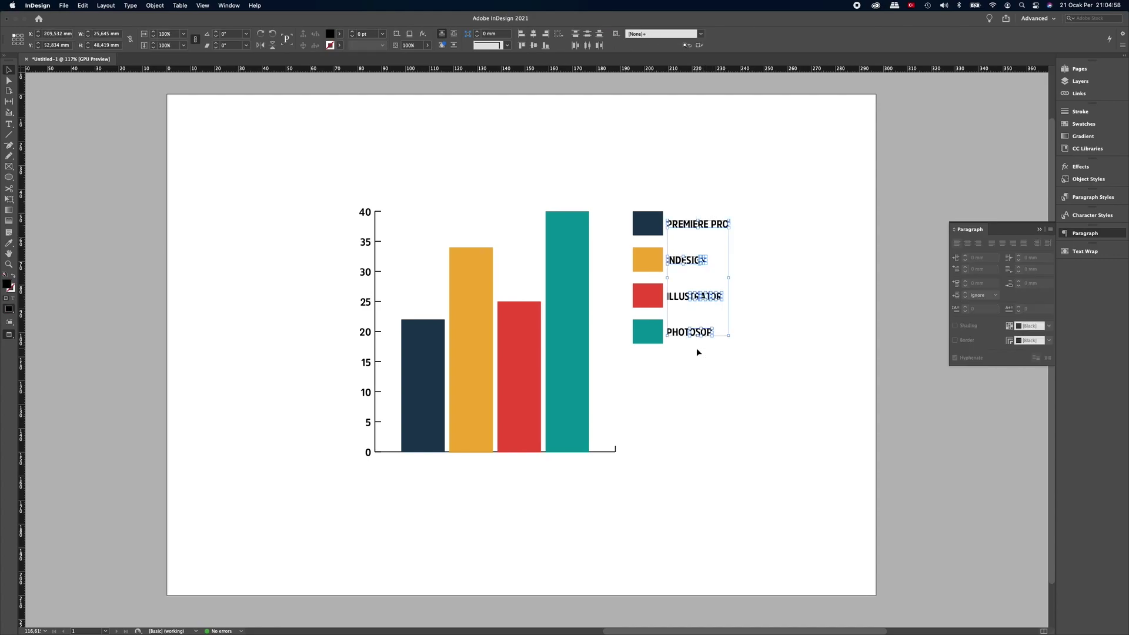
{"action": "left_click", "coordinate": [748, 361]}
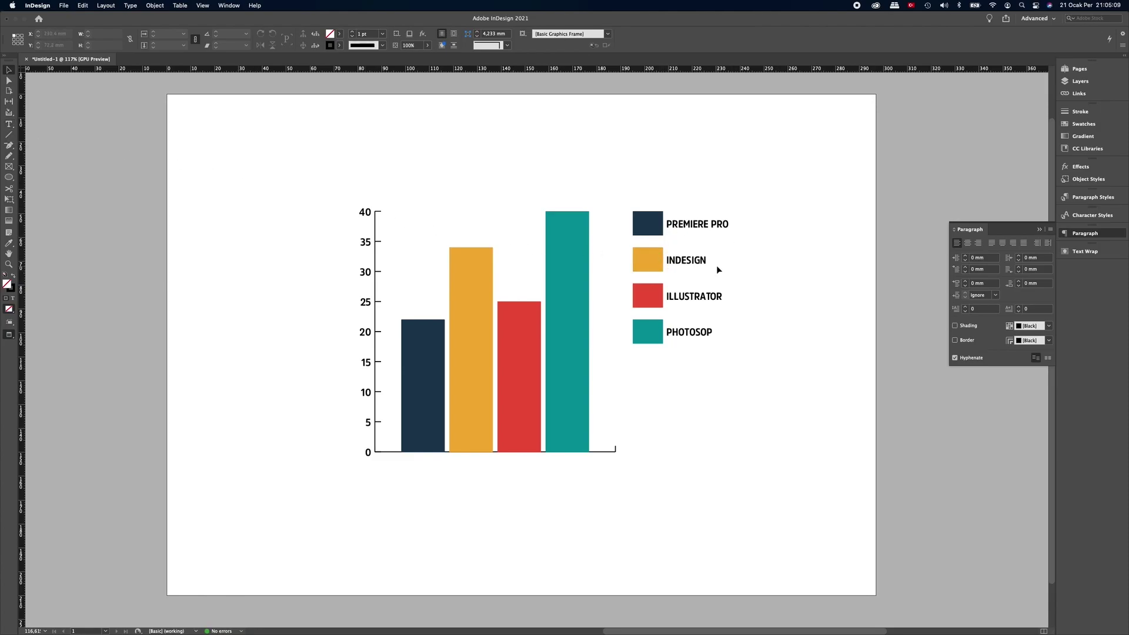
Fill the tallest teal bar green and lower its top to about 31
{"action": "left_click", "coordinate": [570, 249]}
{"action": "left_click", "coordinate": [340, 36]}
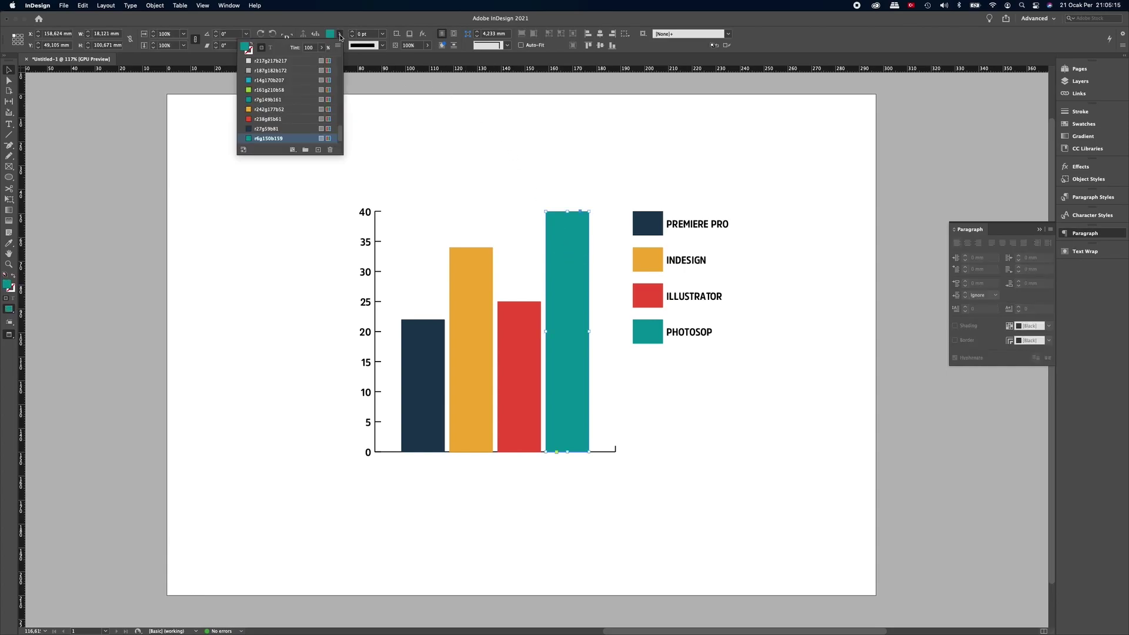
{"action": "left_click", "coordinate": [276, 90]}
{"action": "left_click", "coordinate": [612, 171]}
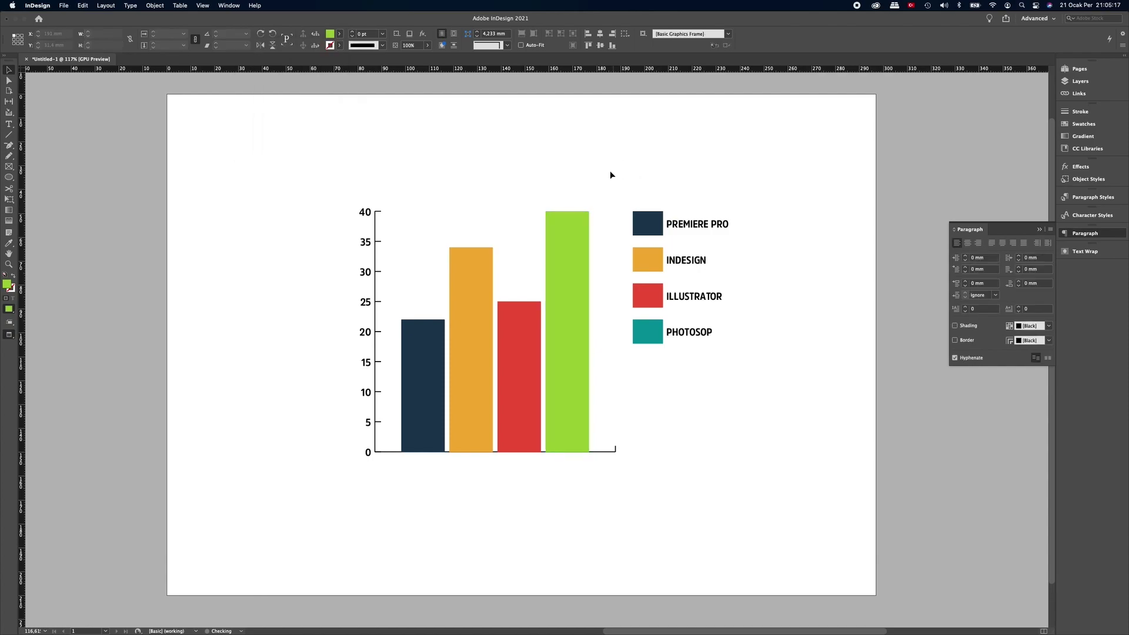
{"action": "left_click", "coordinate": [568, 232]}
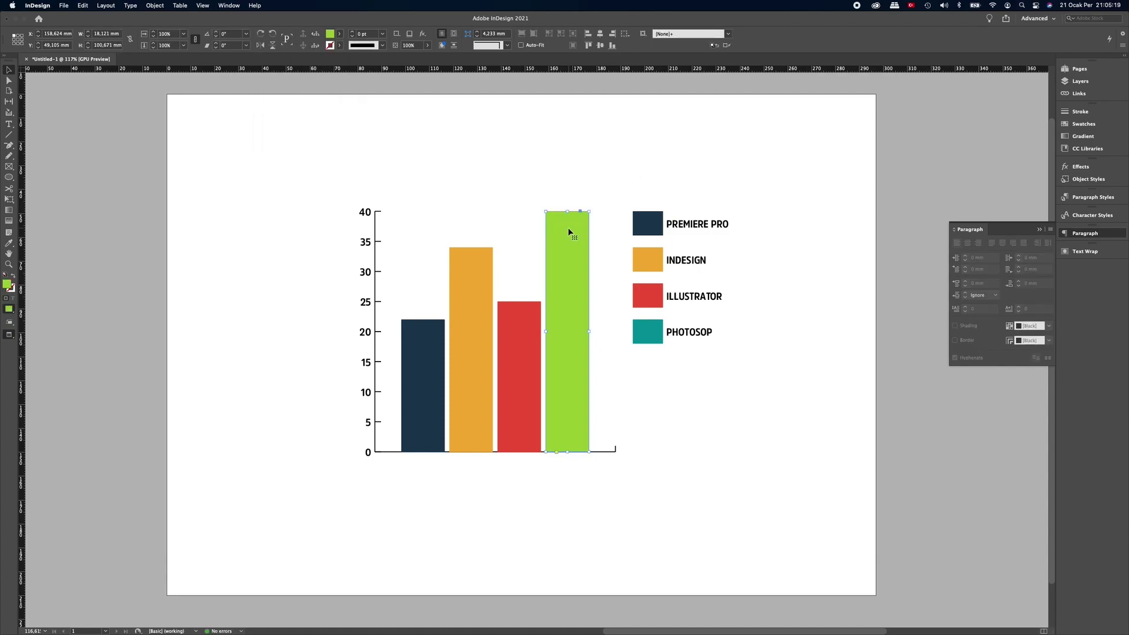
{"action": "mouse_move", "coordinate": [567, 212]}
{"action": "left_mouse_down"}
{"action": "mouse_move", "coordinate": [565, 300]}
{"action": "mouse_move", "coordinate": [565, 264]}
{"action": "left_mouse_up"}
Lower the red bar to 20, then return to Illustrator
{"action": "left_click", "coordinate": [517, 305]}
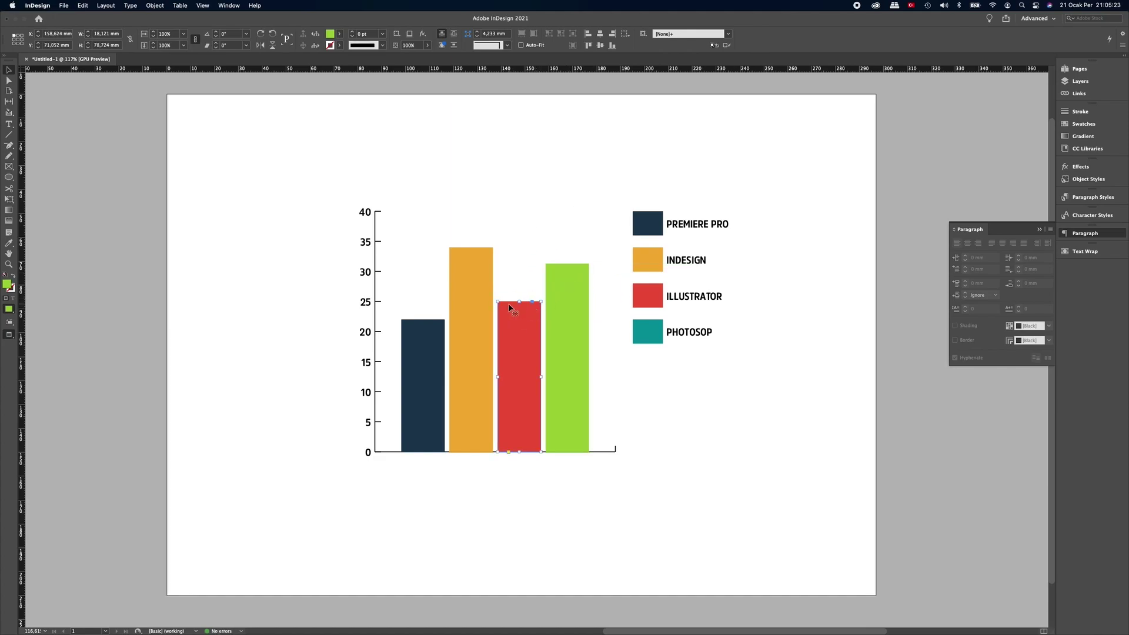
{"action": "left_click_drag", "start_coordinate": [521, 303], "coordinate": [521, 332]}
{"action": "left_click", "coordinate": [617, 365]}
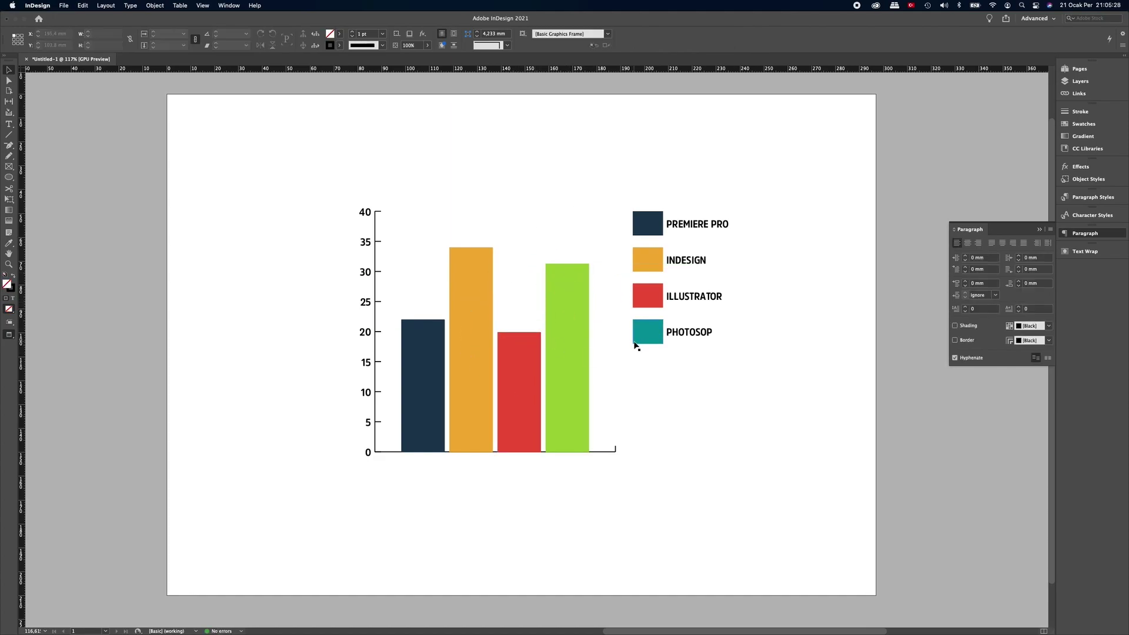
{"action": "mouse_move", "coordinate": [615, 633]}
{"action": "left_click", "coordinate": [616, 600]}
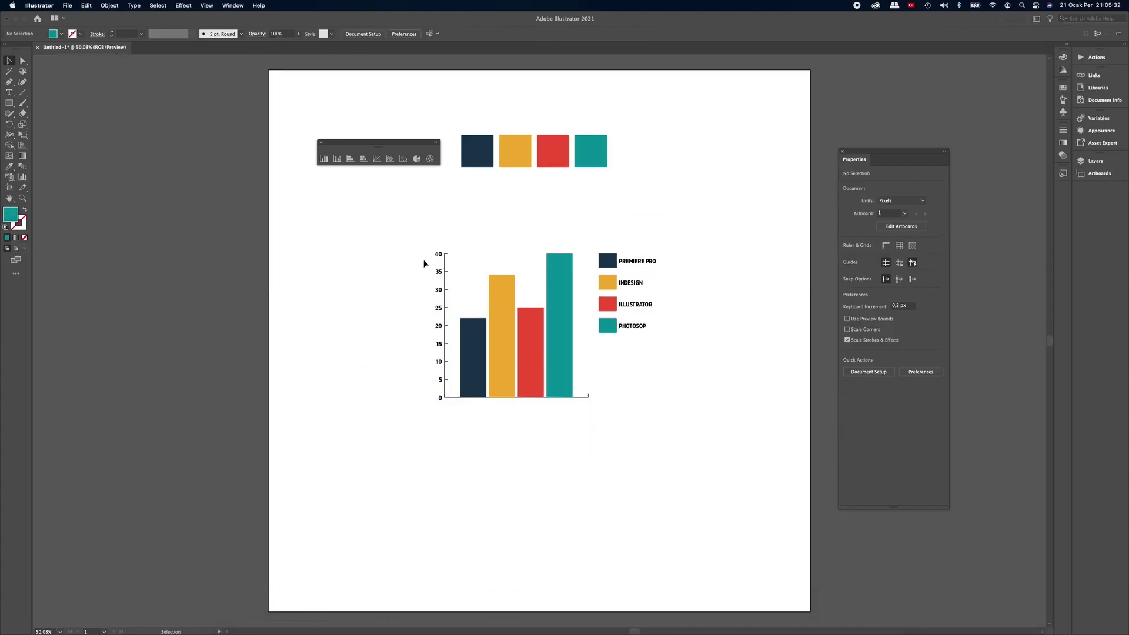
Drag the column graph and its legend up and to the right on the artboard
{"action": "left_click", "coordinate": [565, 373]}
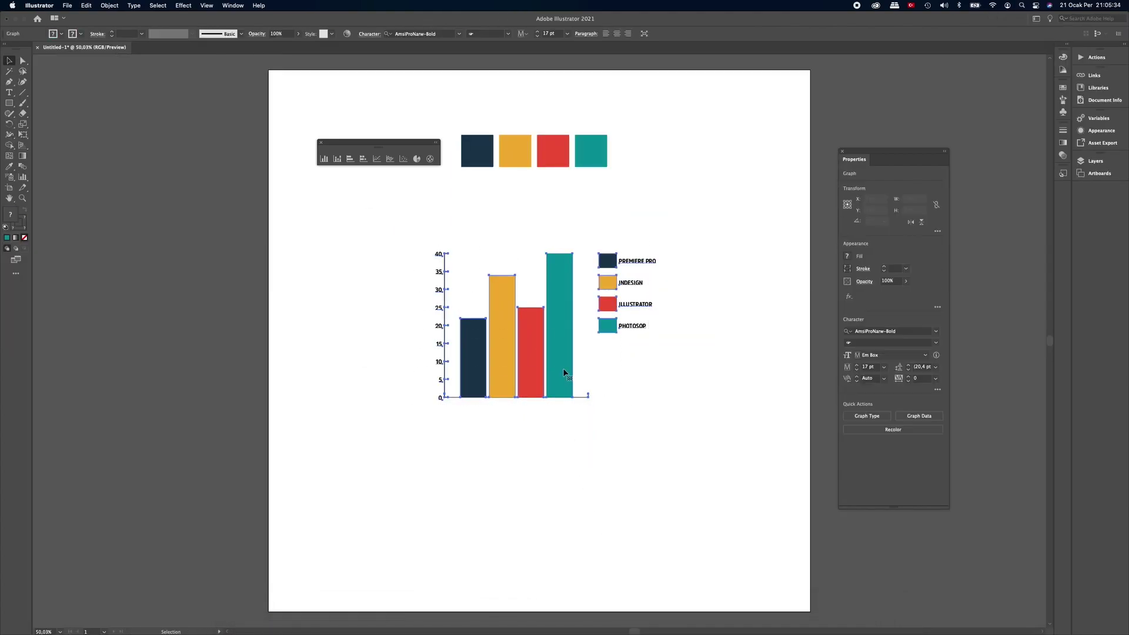
{"action": "left_click_drag", "start_coordinate": [564, 331], "coordinate": [694, 275]}
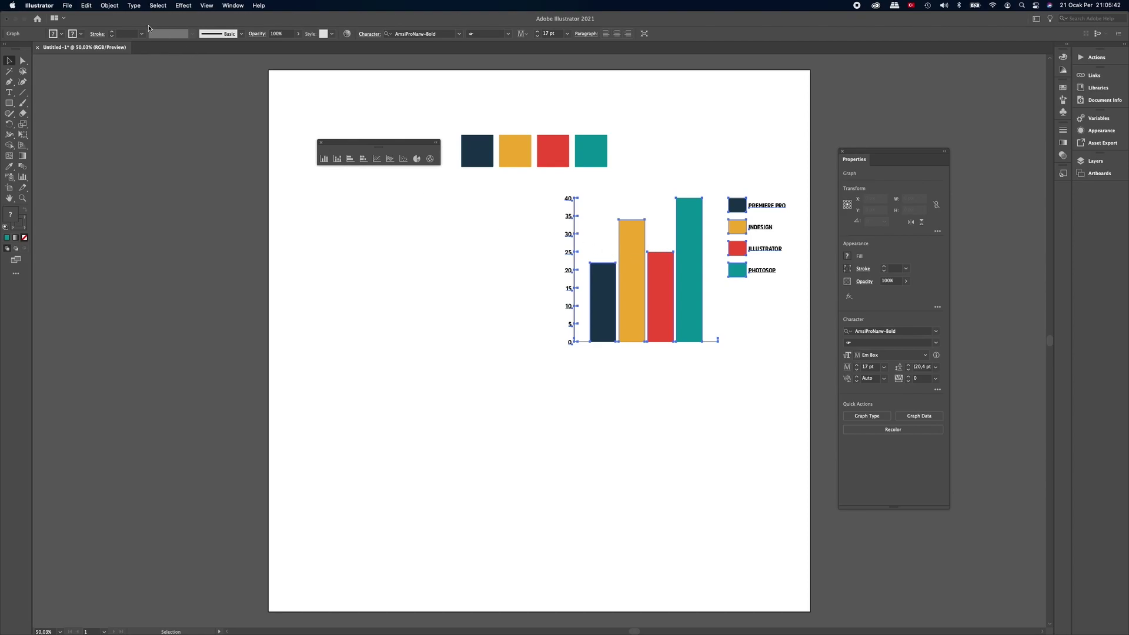
{"action": "left_click", "coordinate": [112, 6]}
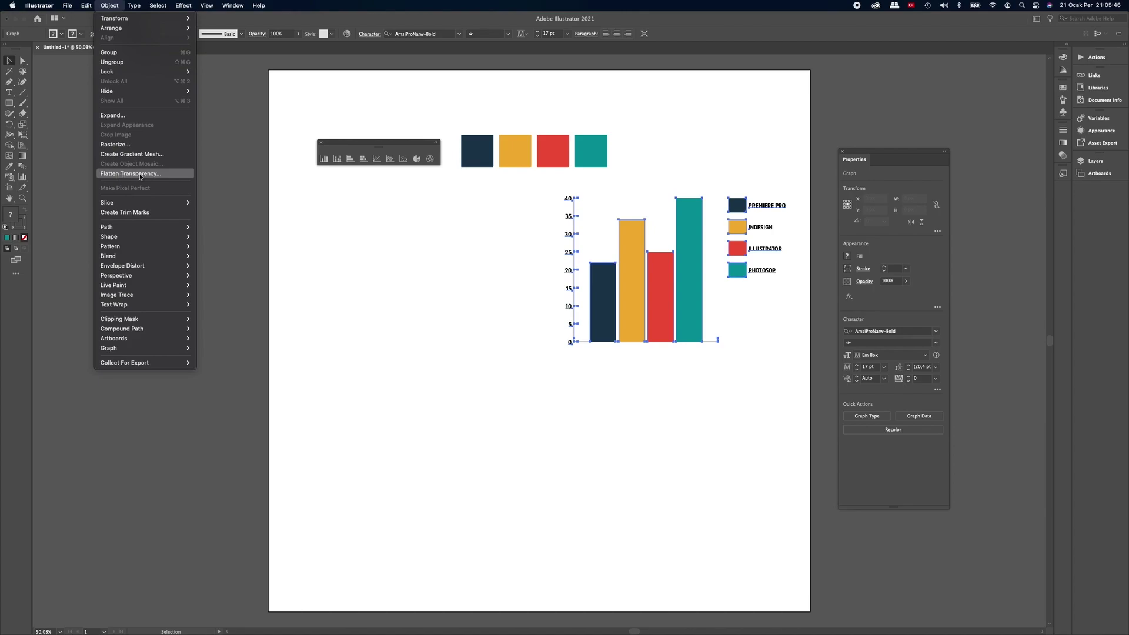
Flatten the chart's transparency with default settings, undoing the accidental resize afterwards
{"action": "left_click", "coordinate": [130, 174]}
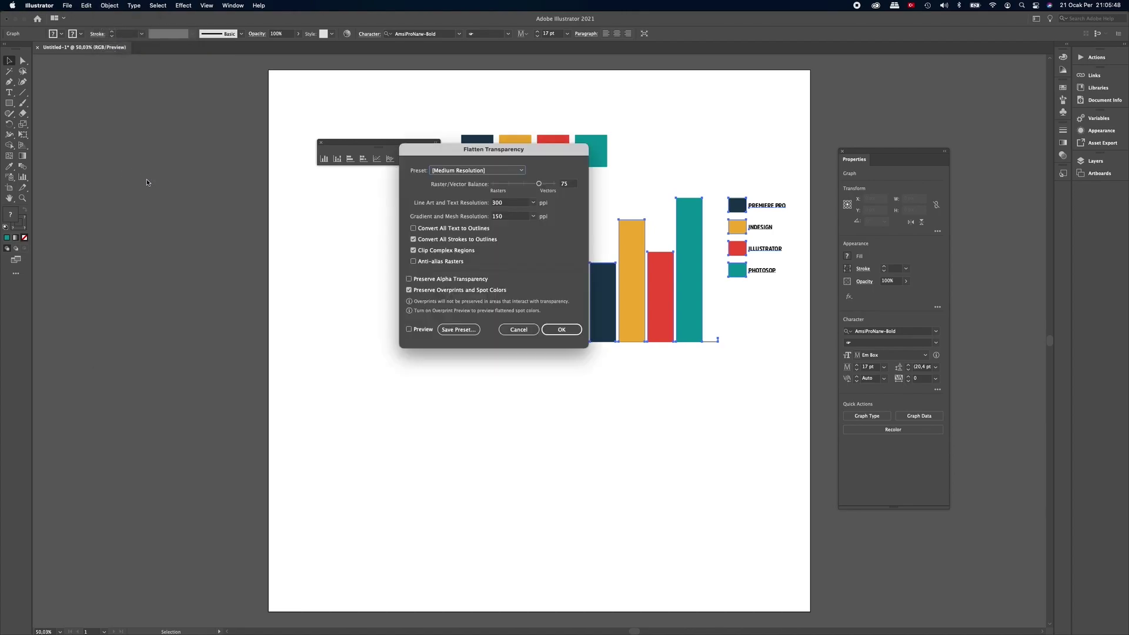
{"action": "left_click", "coordinate": [562, 330]}
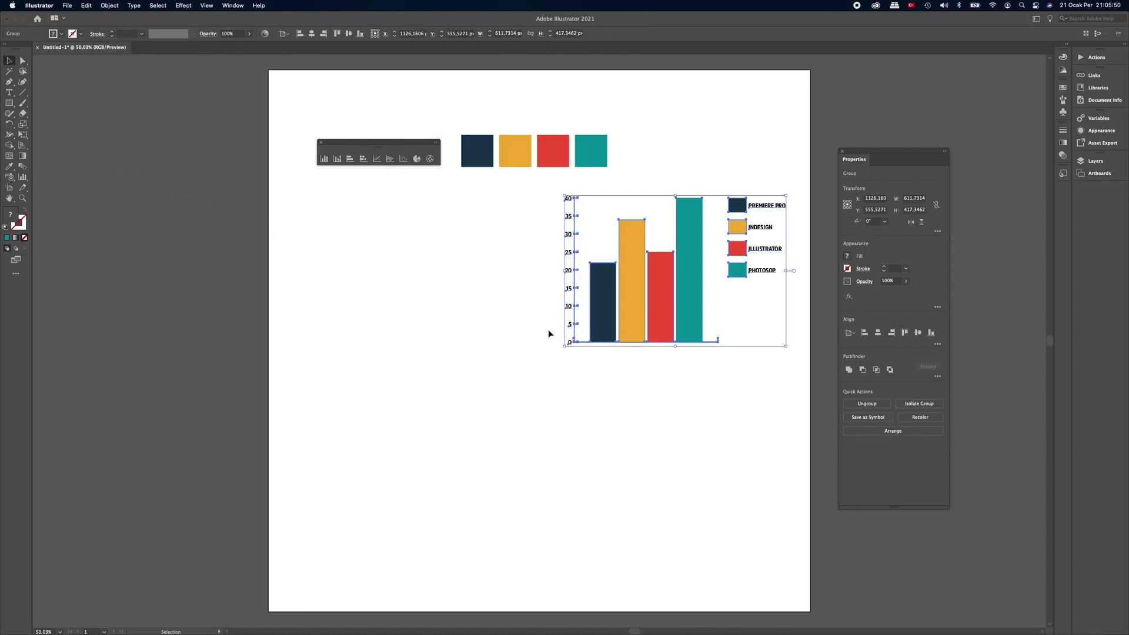
{"action": "left_click_drag", "start_coordinate": [566, 347], "coordinate": [613, 319]}
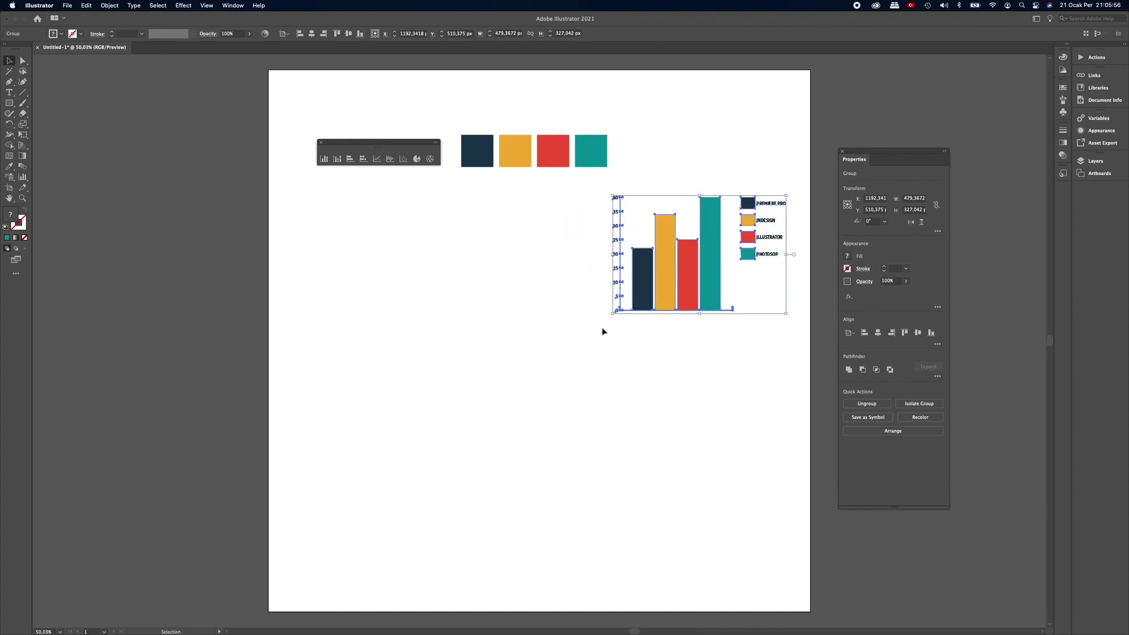
{"action": "key", "text": "super+z"}
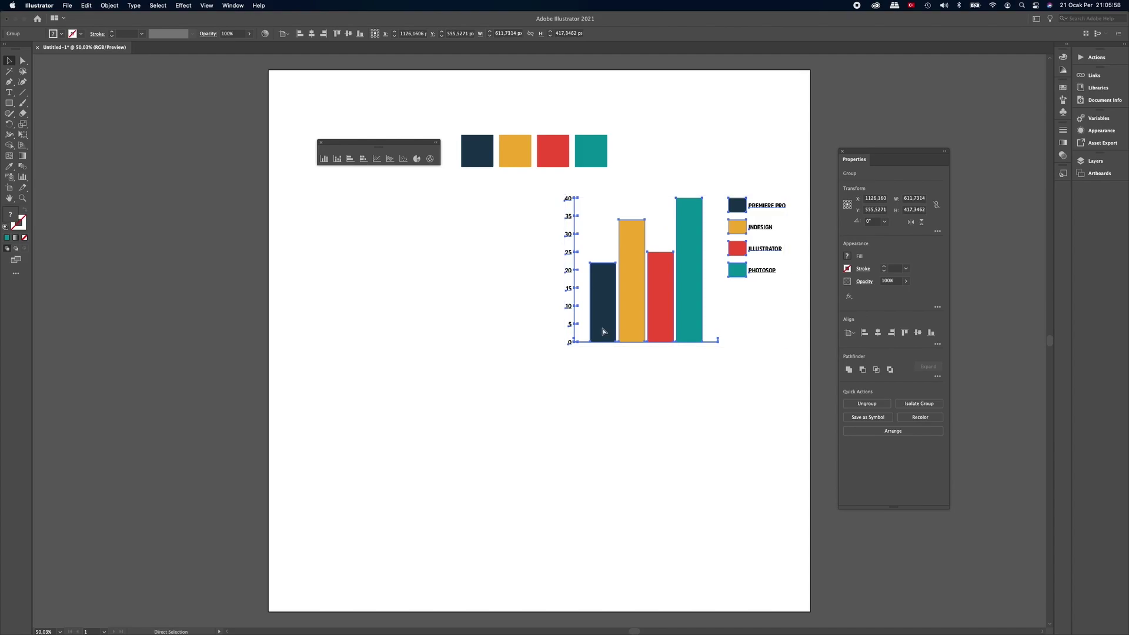
Ungroup the graph, accepting the loss of its graph data
{"action": "left_click", "coordinate": [109, 6]}
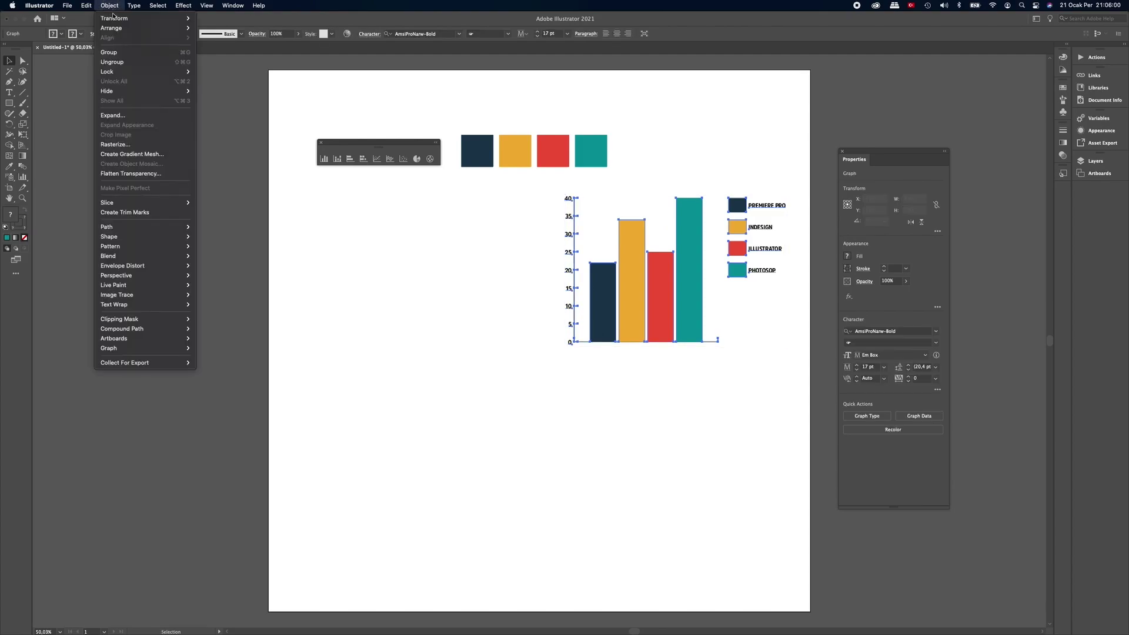
{"action": "left_click", "coordinate": [136, 62]}
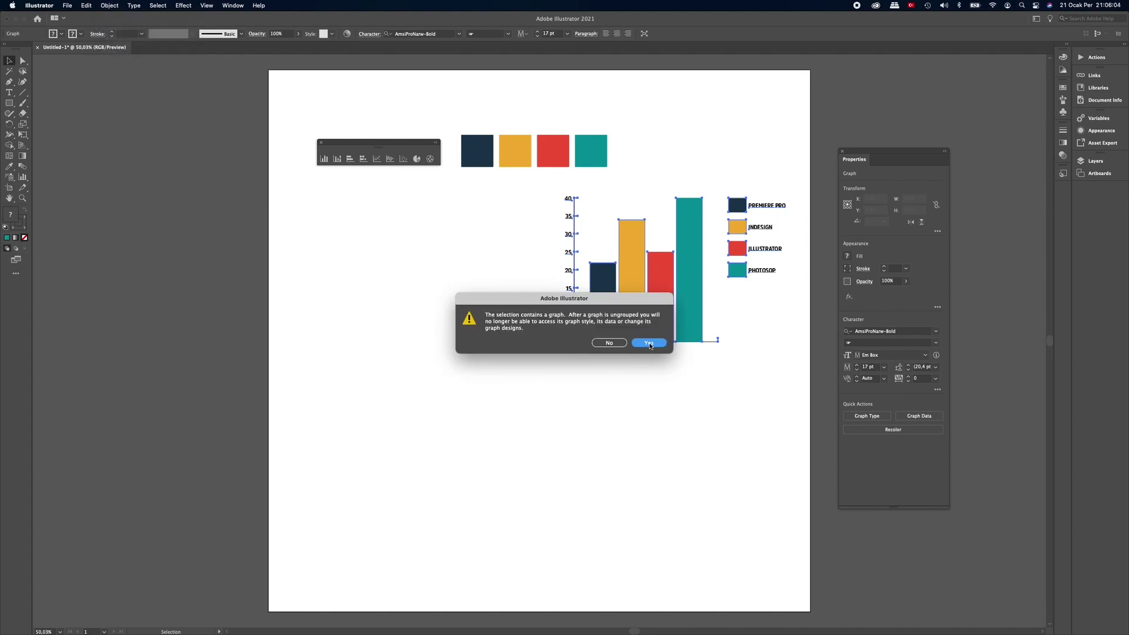
{"action": "left_click", "coordinate": [649, 344]}
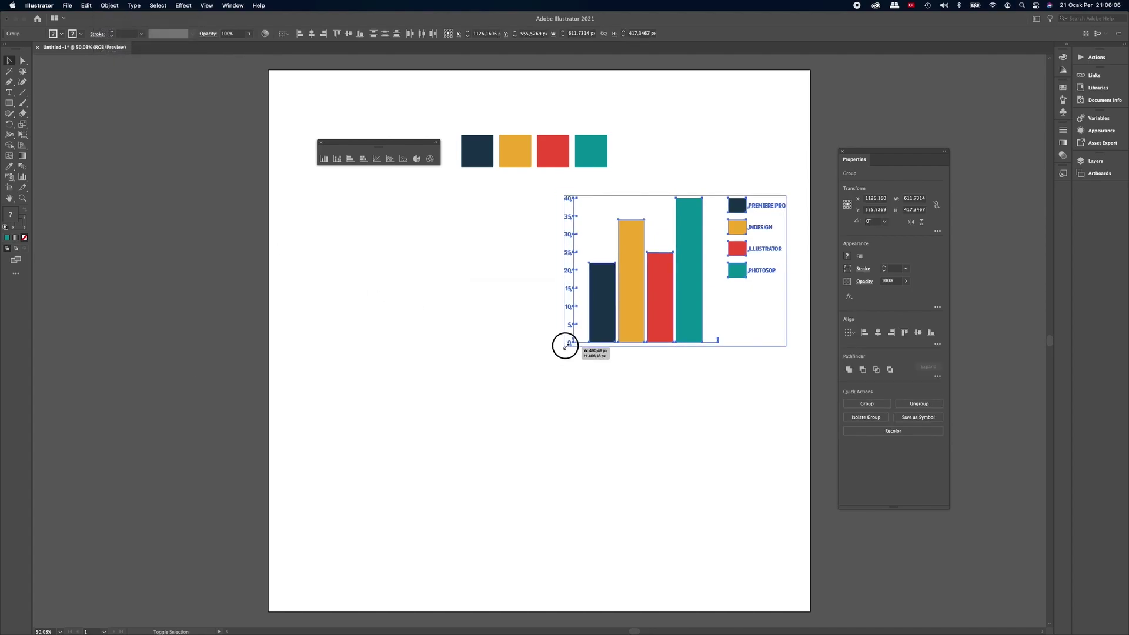
Scale the chart down to about 437 × 298 px
{"action": "left_click_drag", "start_coordinate": [565, 345], "coordinate": [628, 312]}
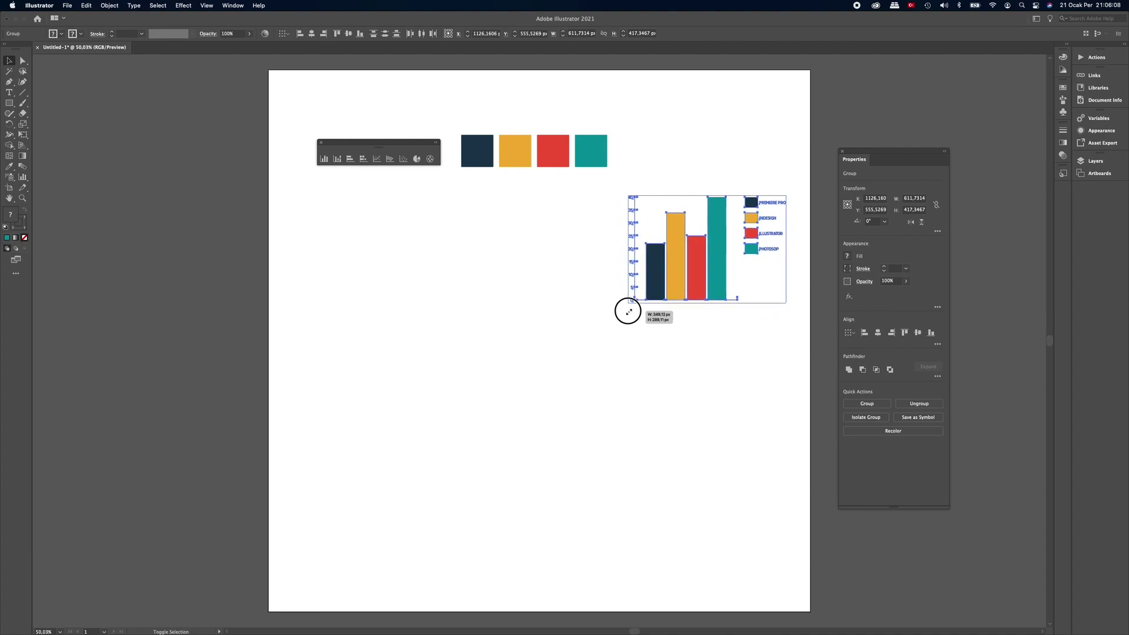
{"action": "left_click_drag", "start_coordinate": [629, 312], "coordinate": [670, 292]}
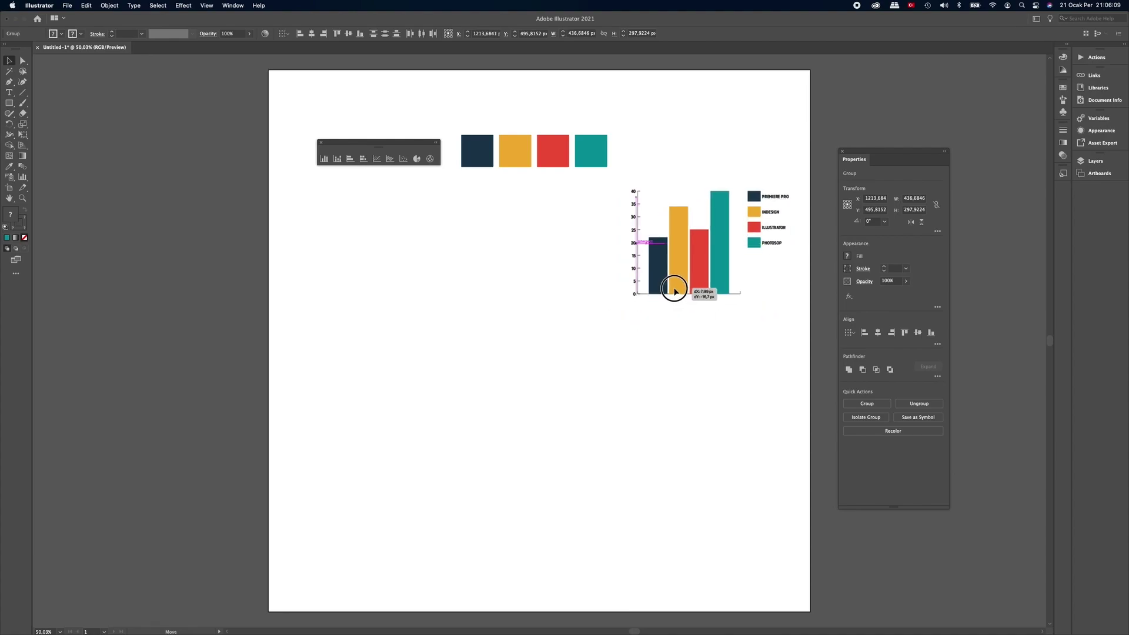
{"action": "left_click", "coordinate": [658, 352]}
{"action": "left_click", "coordinate": [337, 158]}
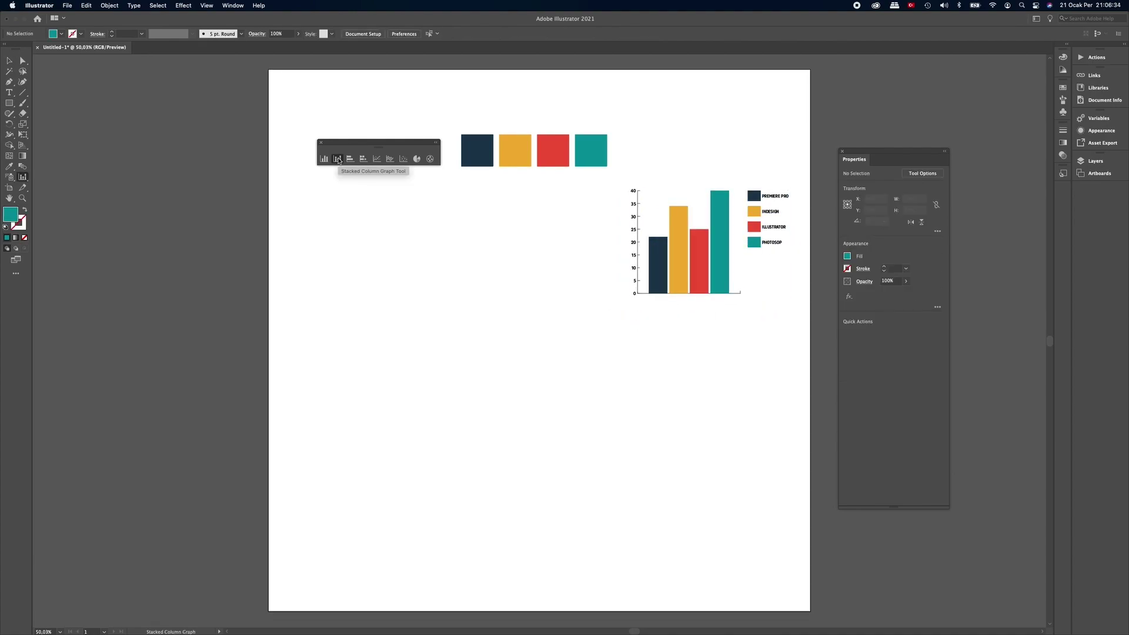
Drag out a new stacked column graph area left of the existing chart
{"action": "left_click_drag", "start_coordinate": [369, 226], "coordinate": [536, 323]}
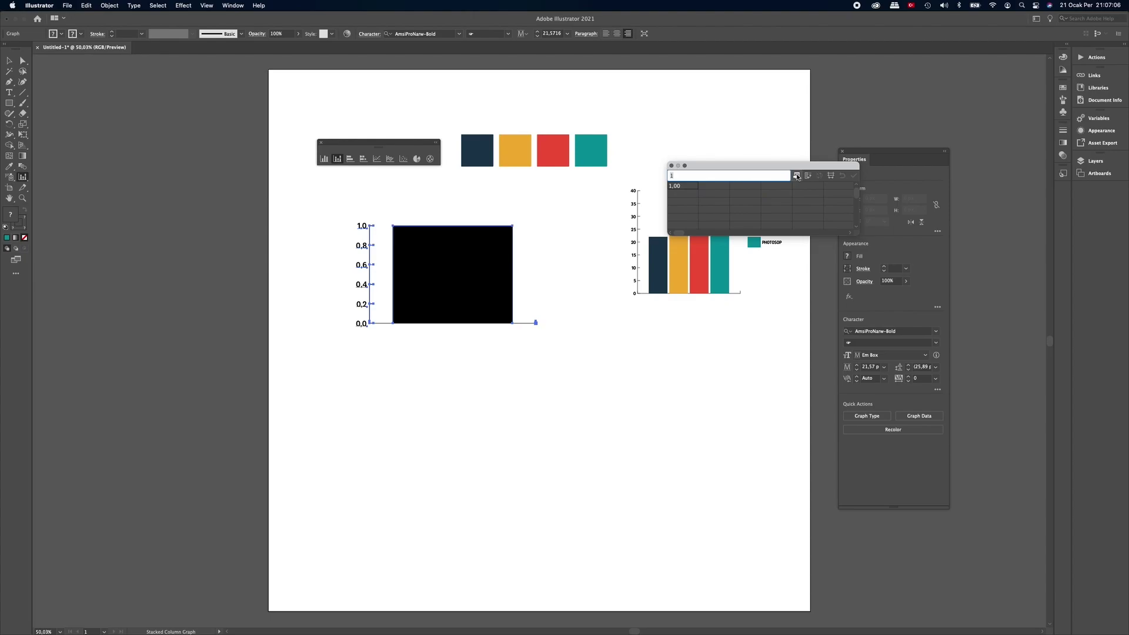
{"action": "mouse_move", "coordinate": [601, 605]}
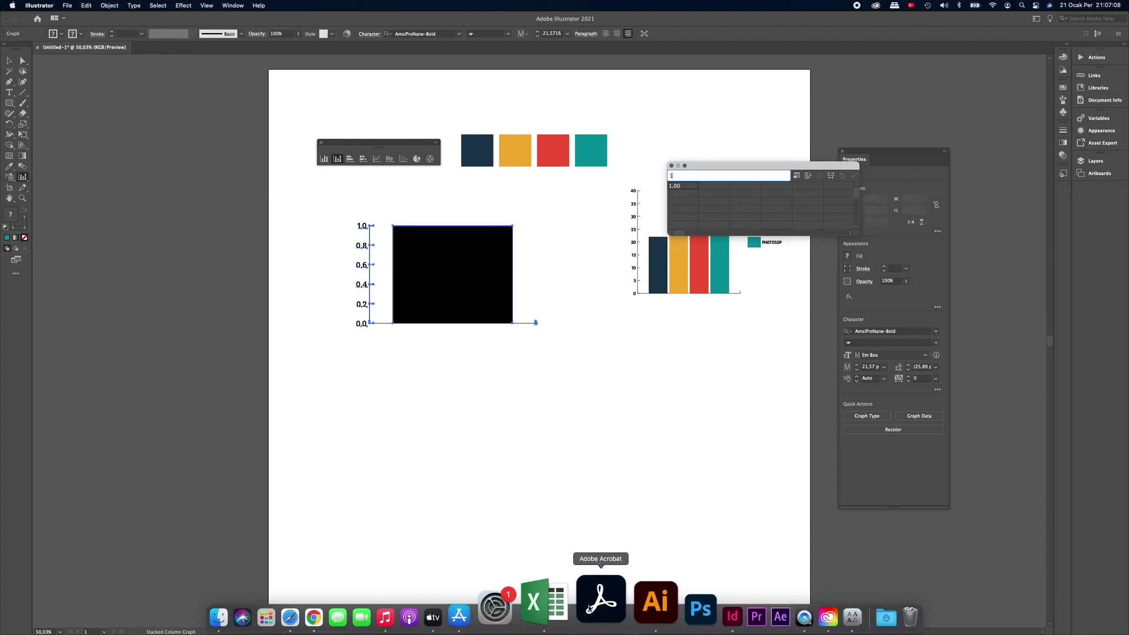
Copy Excel range B30:C33, Elektrik / Doğalgaz through Internet with planned amounts
{"action": "left_click", "coordinate": [563, 606]}
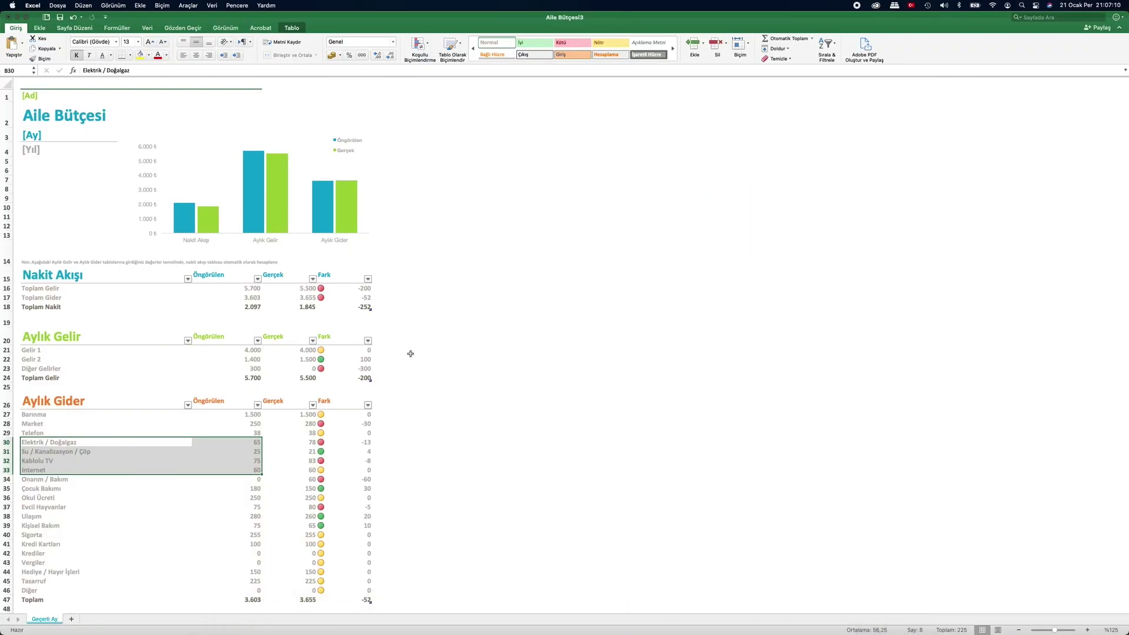
{"action": "left_click", "coordinate": [176, 439]}
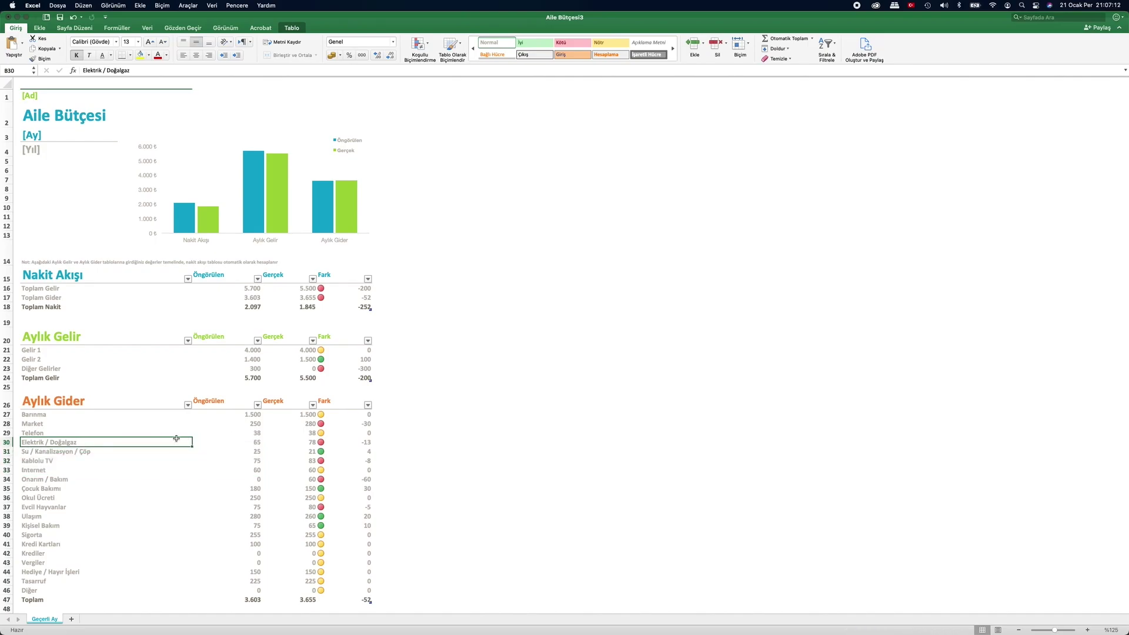
{"action": "left_click_drag", "start_coordinate": [54, 441], "coordinate": [241, 468]}
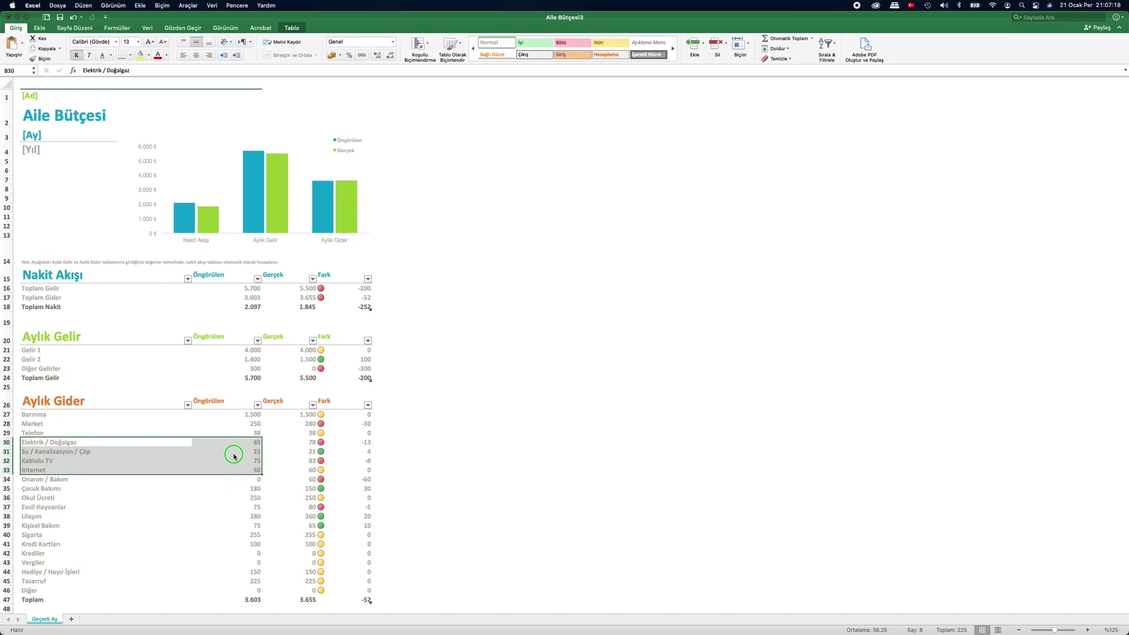
{"action": "right_click", "coordinate": [234, 454]}
{"action": "left_click", "coordinate": [259, 431]}
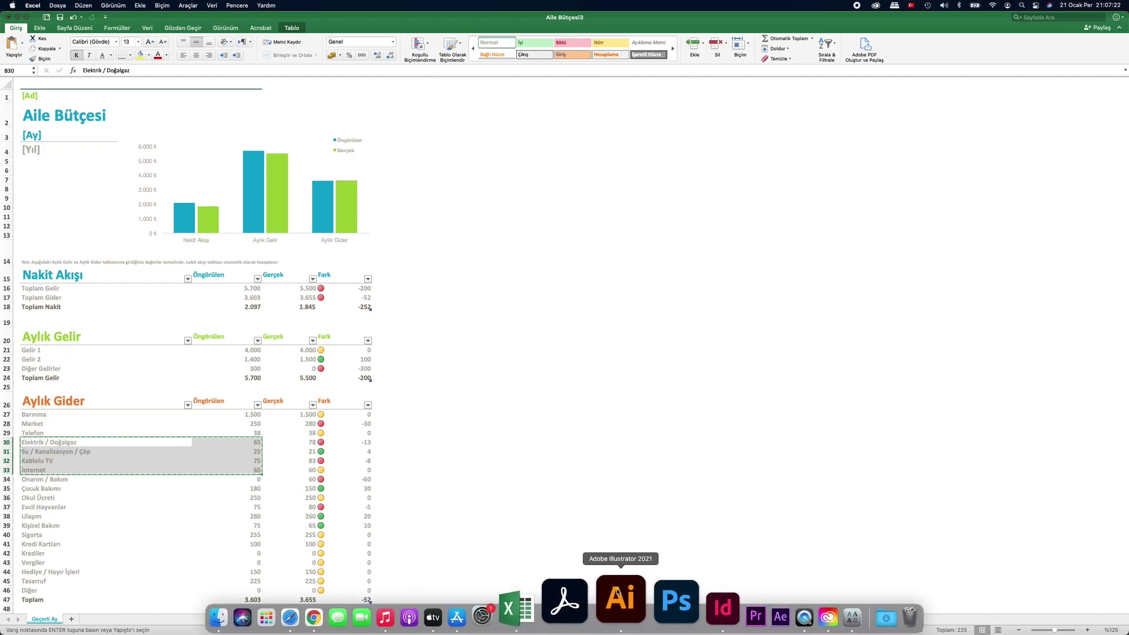
{"action": "left_click", "coordinate": [619, 597]}
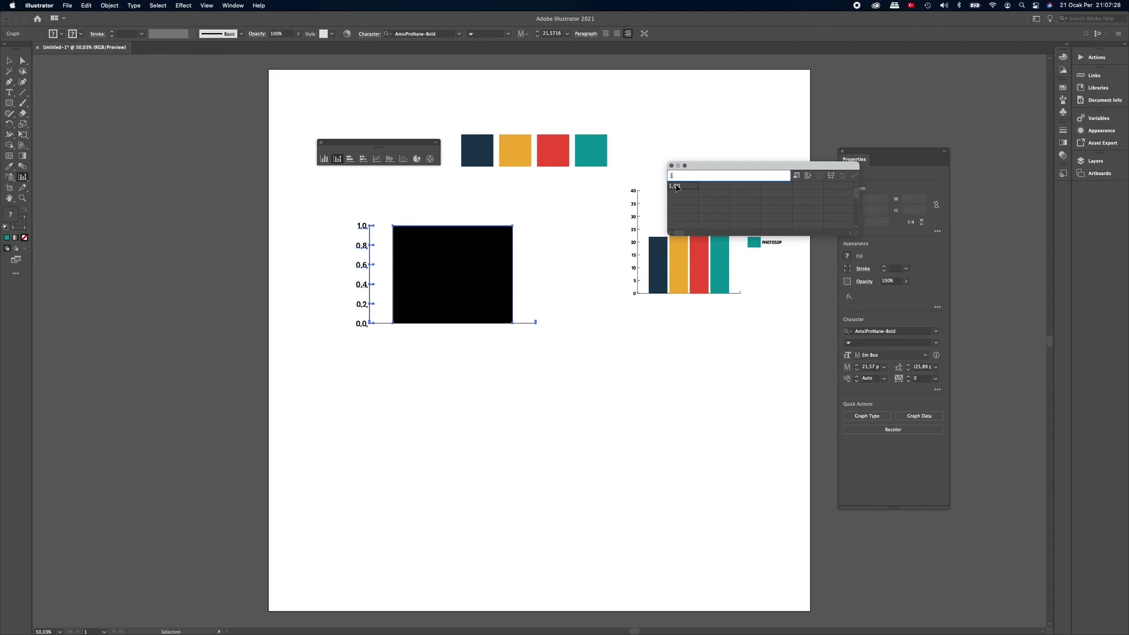
Paste the copied expense rows into the graph data, apply them, and shrink the labels
{"action": "key", "text": "cmd+v"}
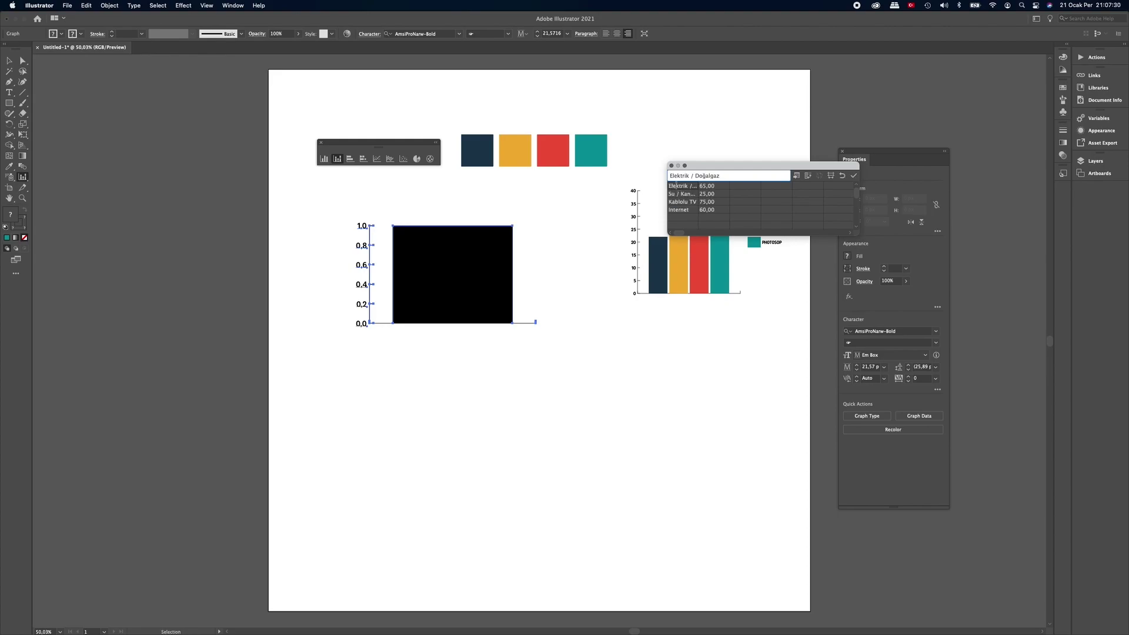
{"action": "left_click", "coordinate": [853, 176]}
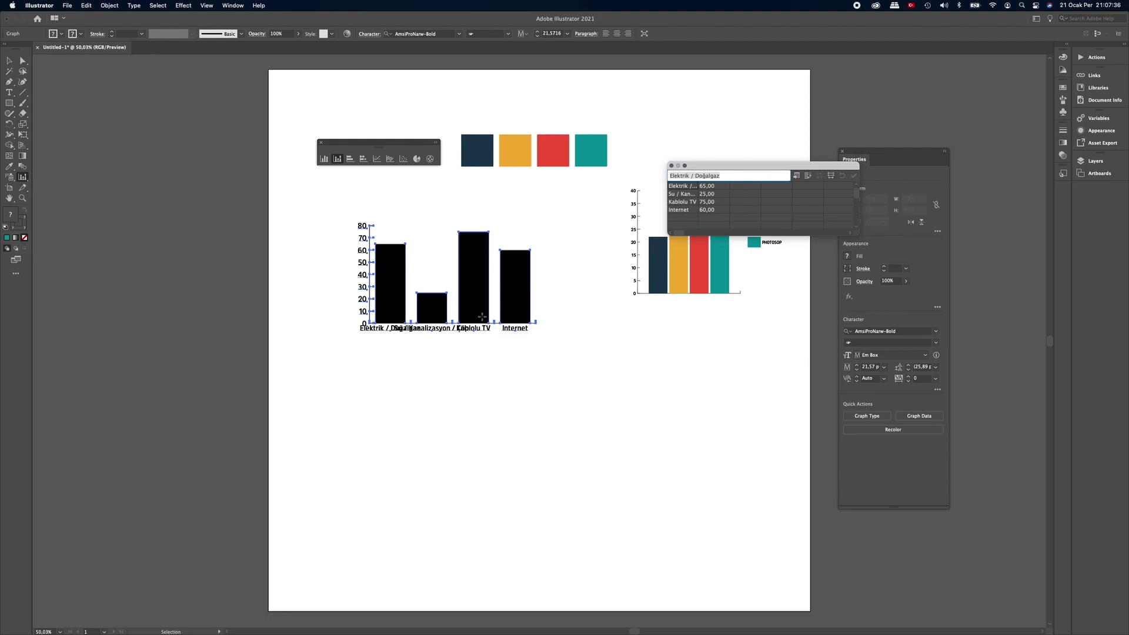
{"action": "left_click", "coordinate": [857, 369]}
{"action": "left_click", "coordinate": [857, 369]}
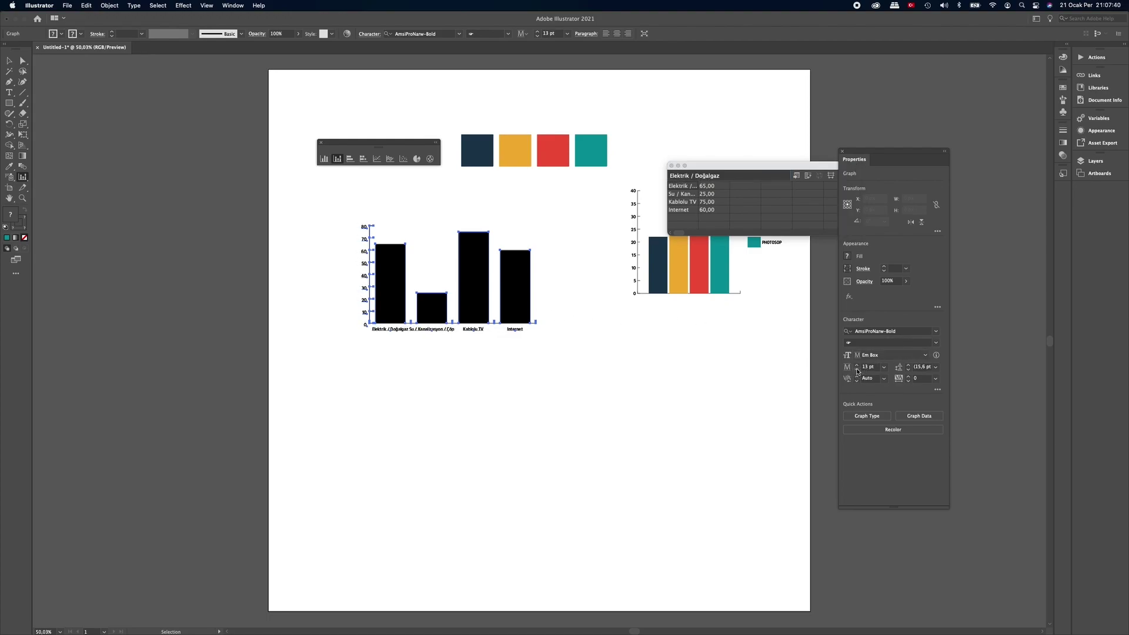
{"action": "left_click", "coordinate": [857, 369]}
Transpose the graph data, then transpose it back to four separate columns
{"action": "left_click", "coordinate": [808, 176]}
{"action": "left_click", "coordinate": [854, 175]}
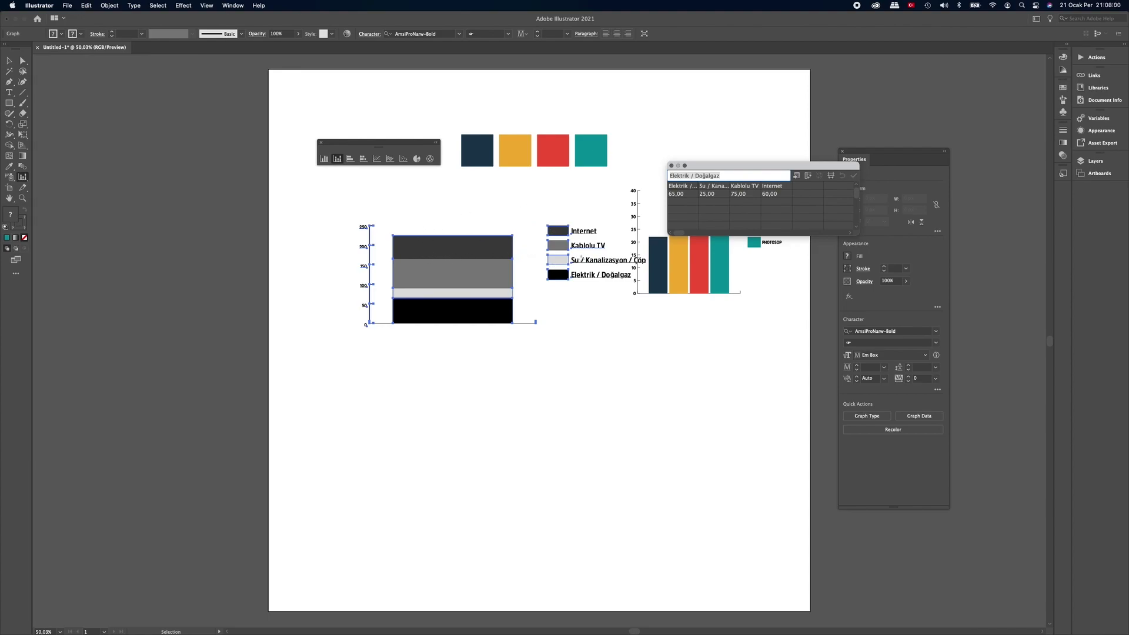
{"action": "left_click", "coordinate": [807, 176]}
{"action": "left_click", "coordinate": [853, 176]}
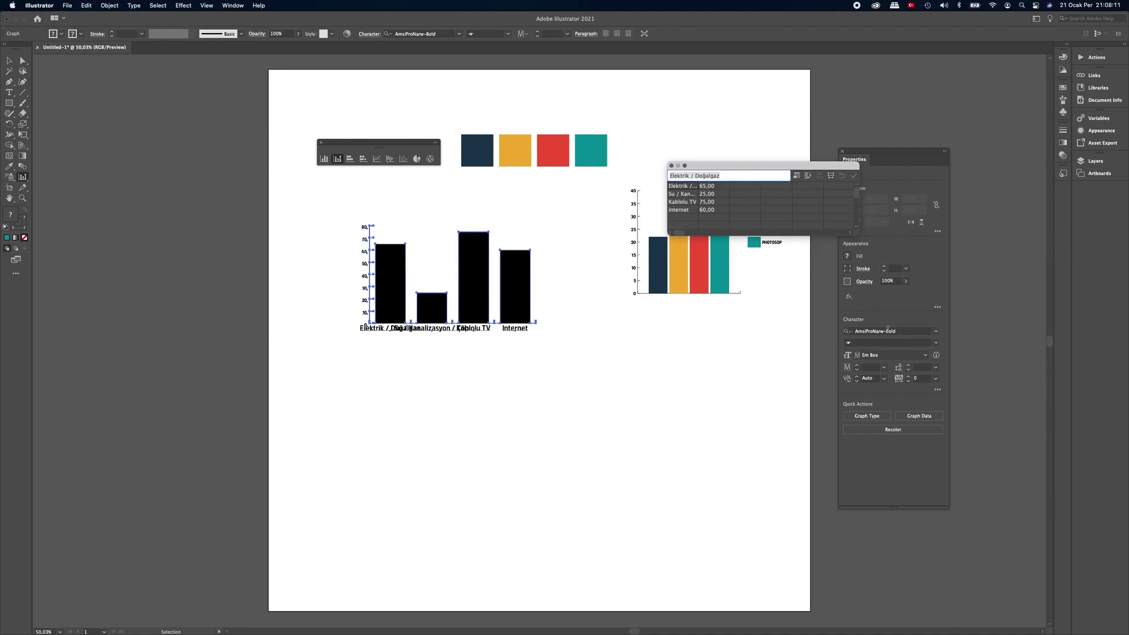
Set the chart labels to 11 pt and enter 30 as Elektrik / Doğalgaz's second value
{"action": "left_click", "coordinate": [856, 370]}
{"action": "left_click", "coordinate": [856, 370]}
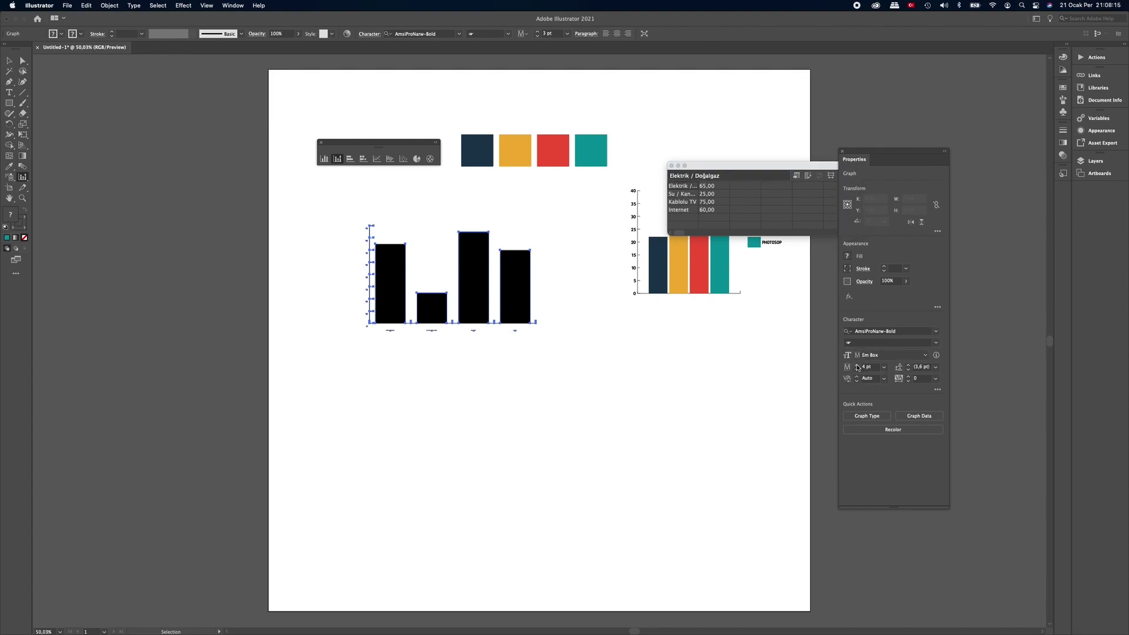
{"action": "left_click", "coordinate": [857, 365]}
{"action": "left_click", "coordinate": [857, 365]}
{"action": "left_click", "coordinate": [857, 365]}
{"action": "left_click", "coordinate": [857, 365]}
{"action": "left_click", "coordinate": [740, 188]}
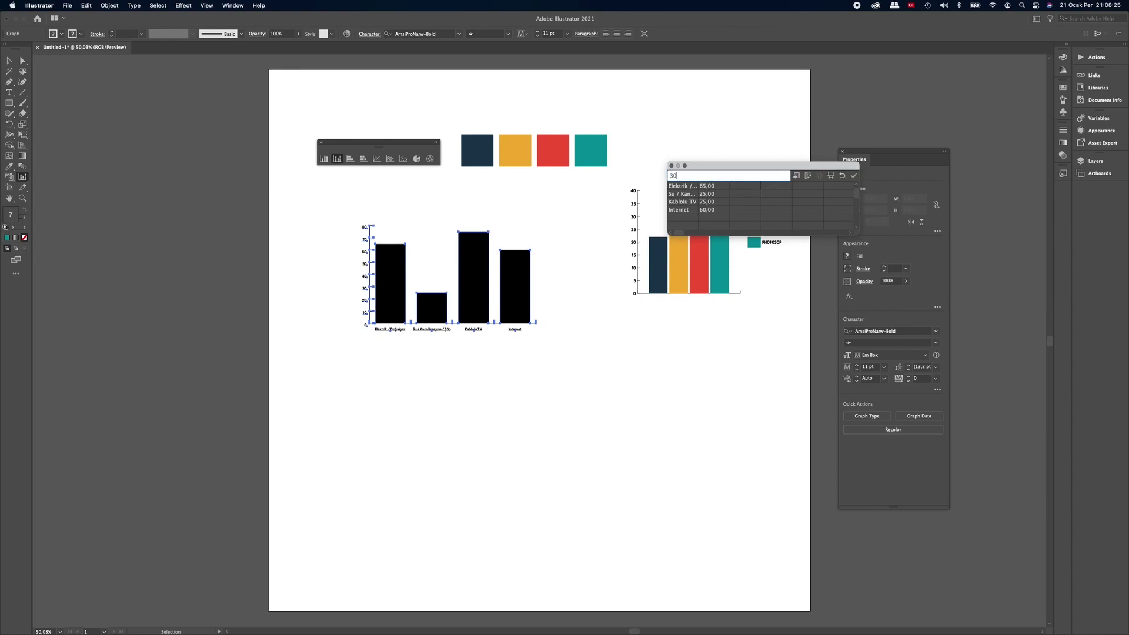
{"action": "key", "text": "Tab"}
Enter second-column values 20, 15 and 60 and apply them so the bars stack
{"action": "left_click", "coordinate": [739, 195]}
{"action": "key", "text": "Return"}
{"action": "key", "text": "Return"}
{"action": "left_click", "coordinate": [854, 175]}
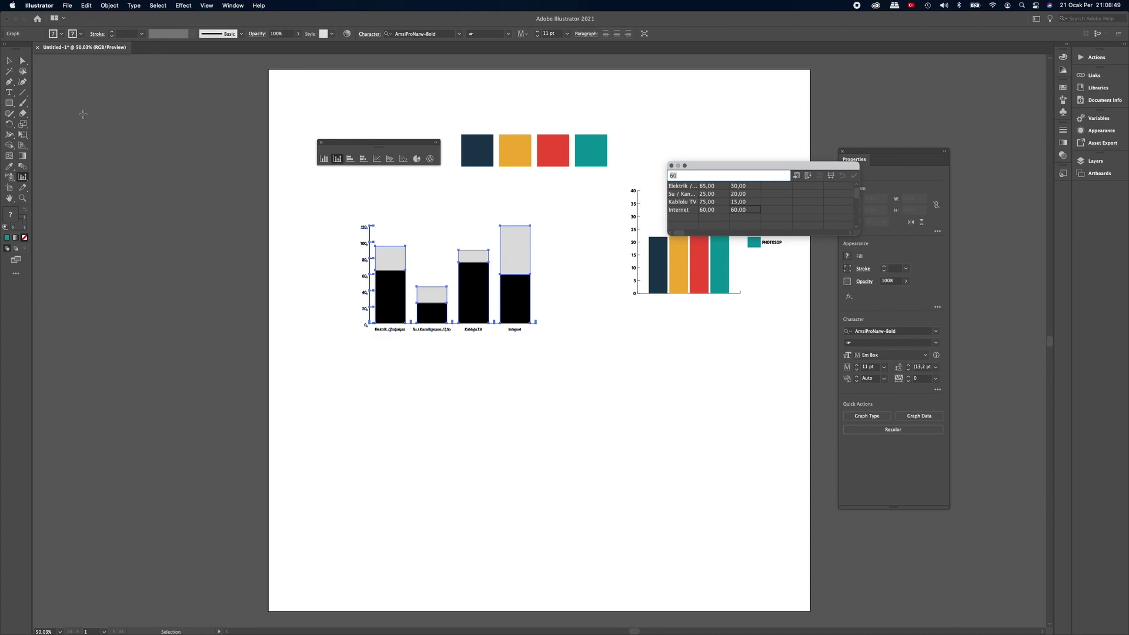
{"action": "left_click", "coordinate": [23, 61]}
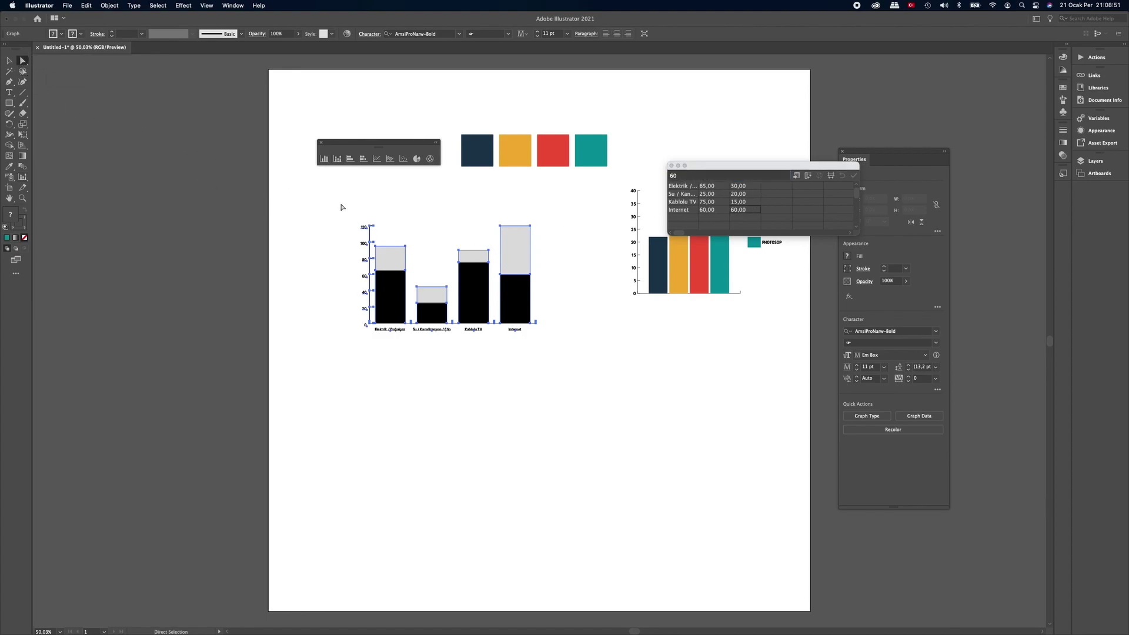
Remove the bar outlines and fill the Internet bar's top segment teal
{"action": "left_click_drag", "start_coordinate": [389, 207], "coordinate": [526, 305]}
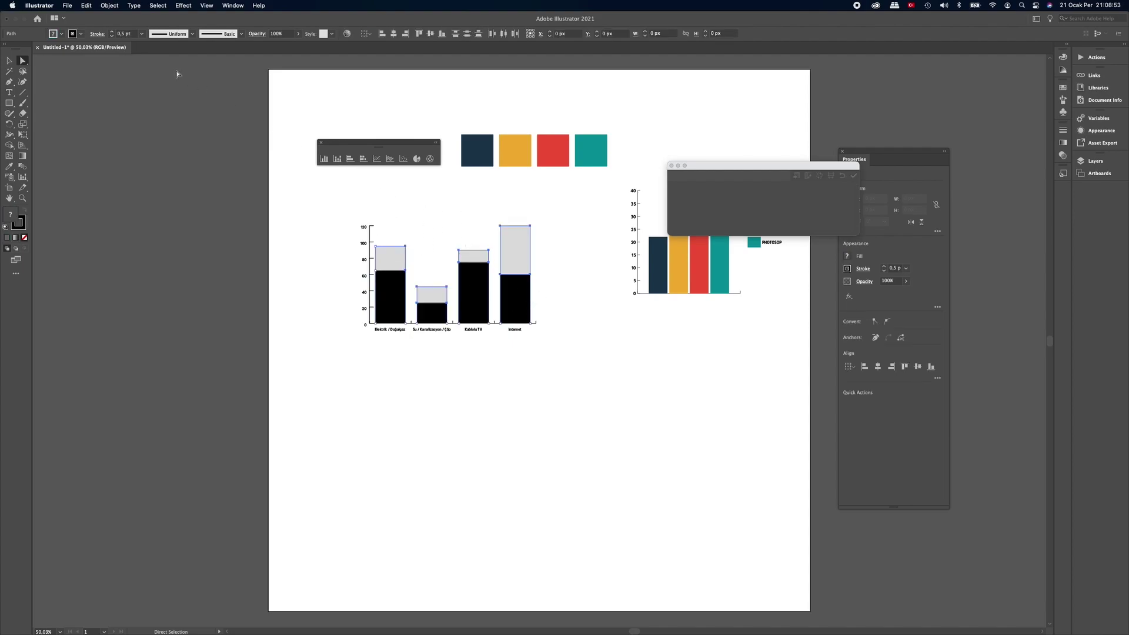
{"action": "left_click", "coordinate": [82, 34]}
{"action": "left_click", "coordinate": [7, 49]}
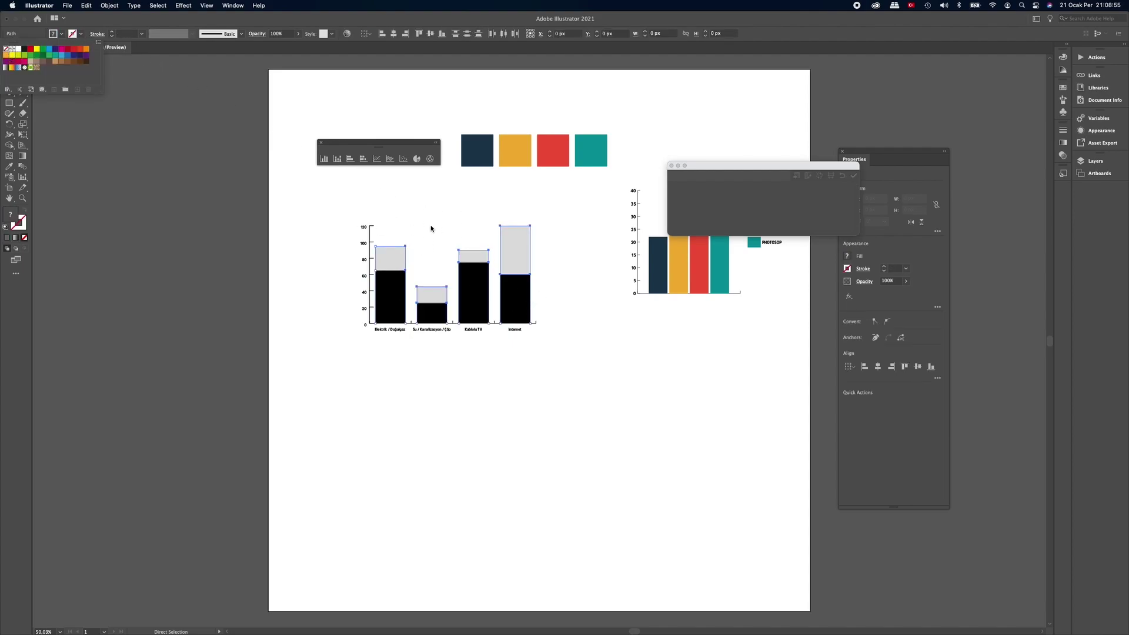
{"action": "left_click", "coordinate": [445, 215]}
{"action": "left_click", "coordinate": [515, 247]}
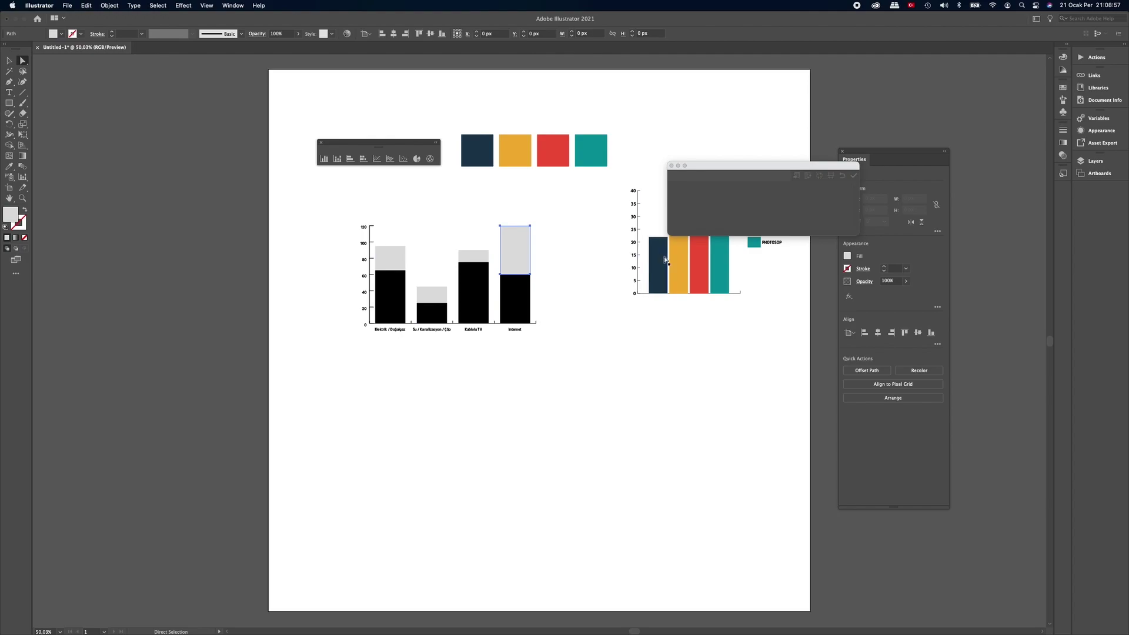
{"action": "left_click", "coordinate": [9, 166]}
{"action": "left_click", "coordinate": [585, 156]}
Fill the Internet bar's lower segment with the red colour
{"action": "left_click", "coordinate": [9, 60]}
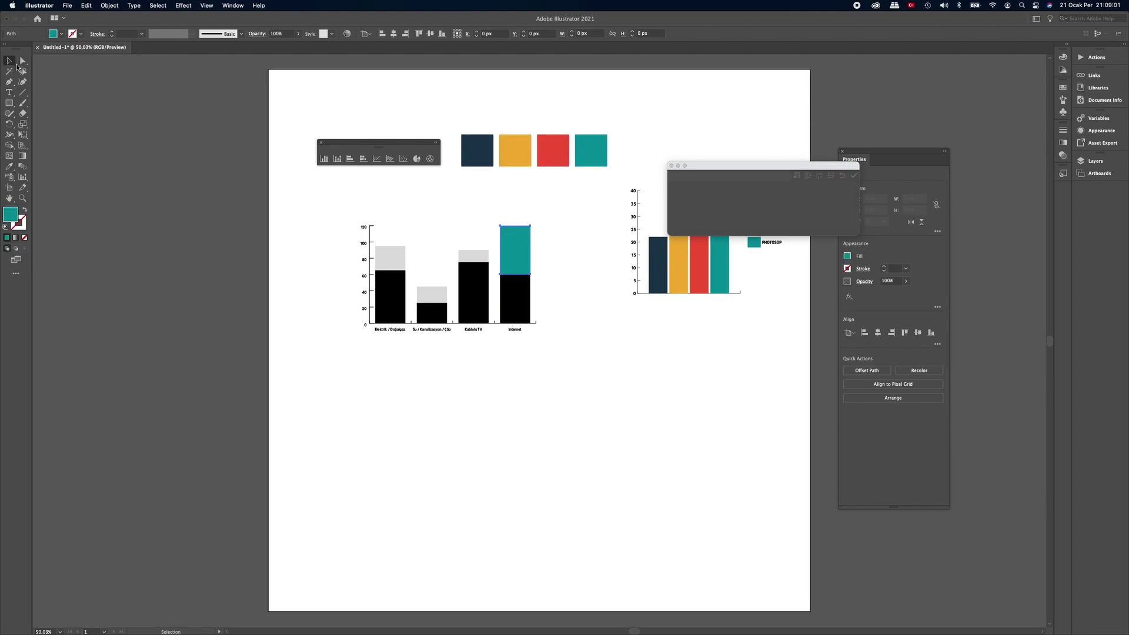
{"action": "left_click", "coordinate": [516, 291]}
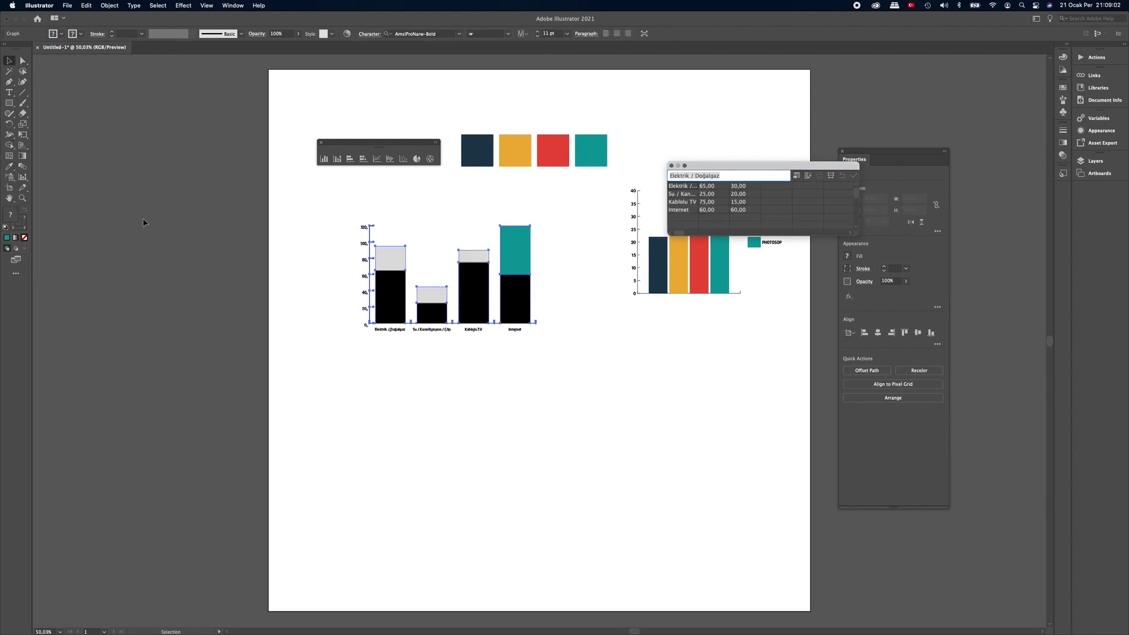
{"action": "left_click", "coordinate": [22, 60]}
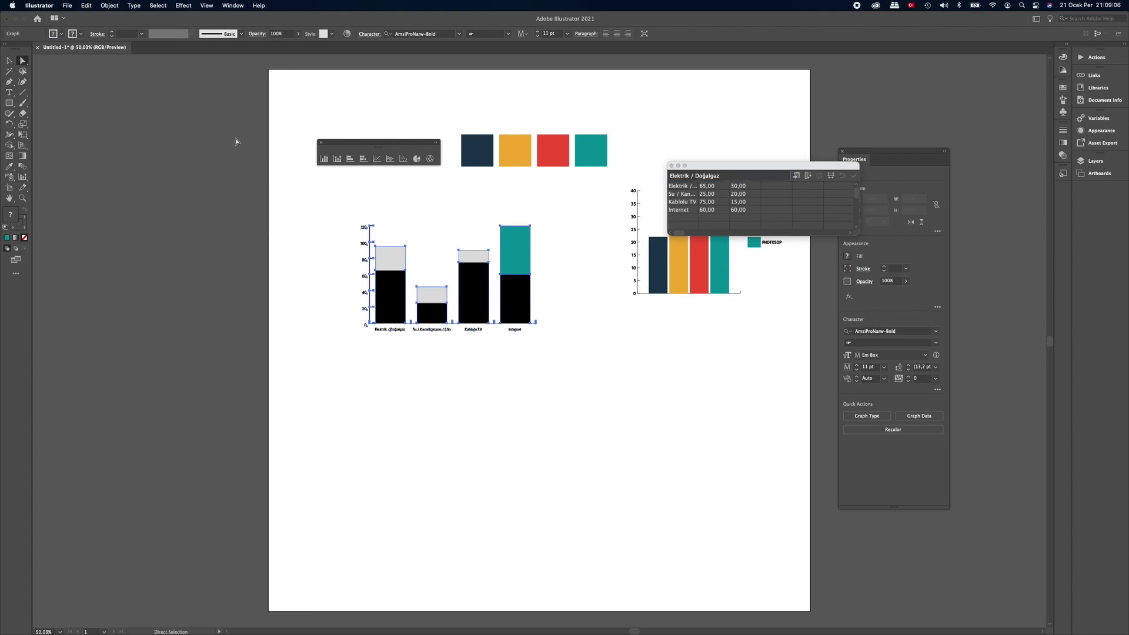
{"action": "left_click", "coordinate": [519, 285]}
{"action": "left_click", "coordinate": [9, 166]}
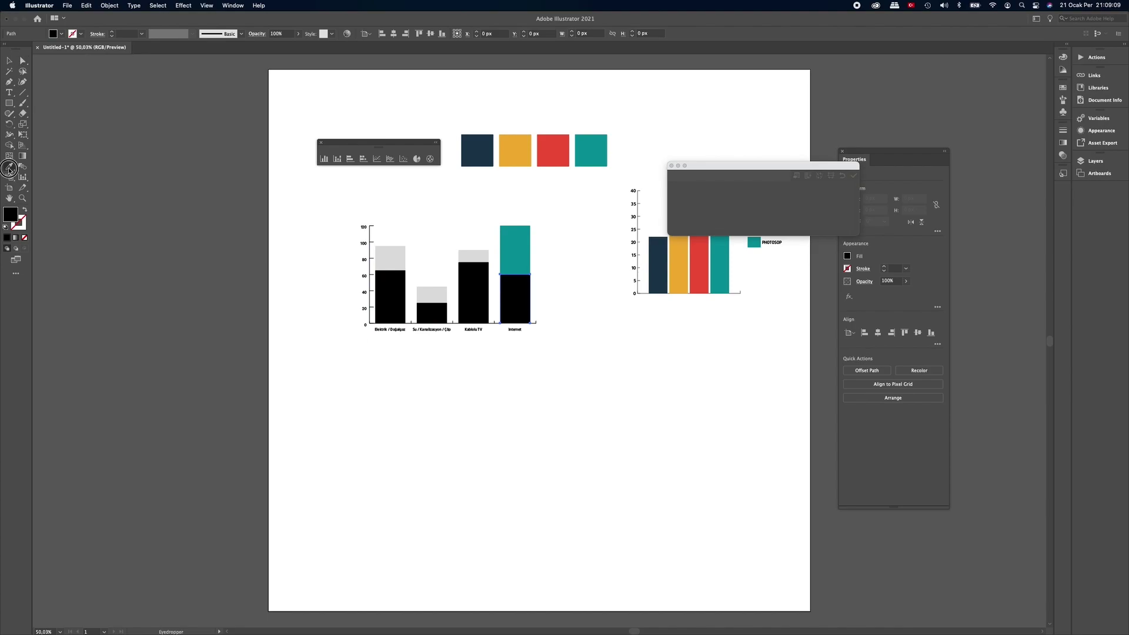
{"action": "left_click", "coordinate": [552, 148]}
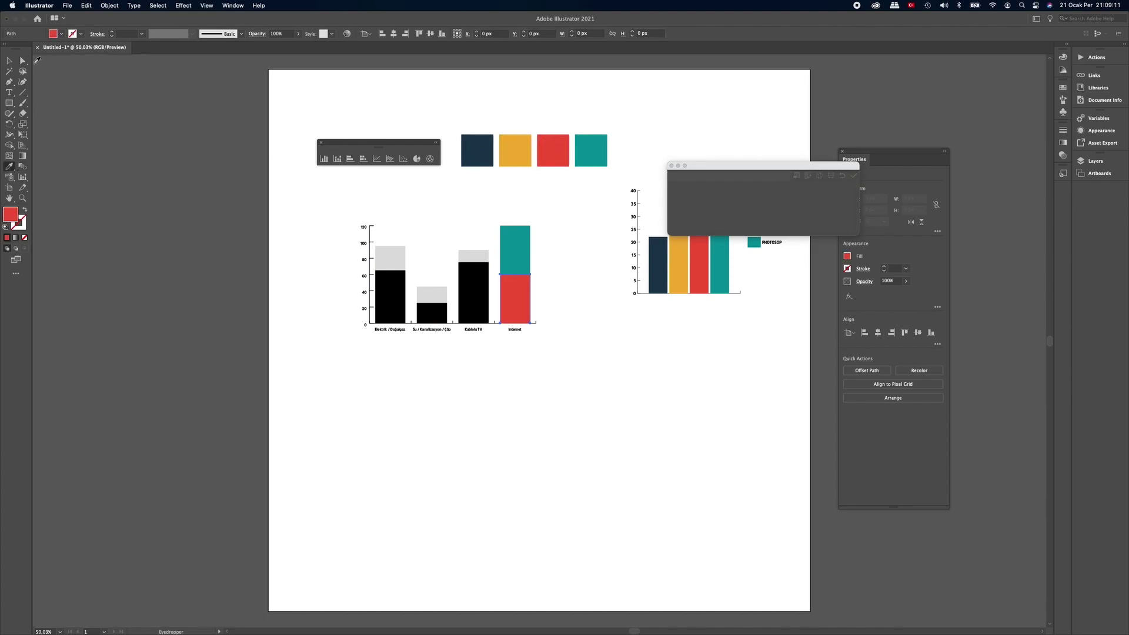
{"action": "left_click", "coordinate": [8, 60]}
{"action": "left_click", "coordinate": [556, 257]}
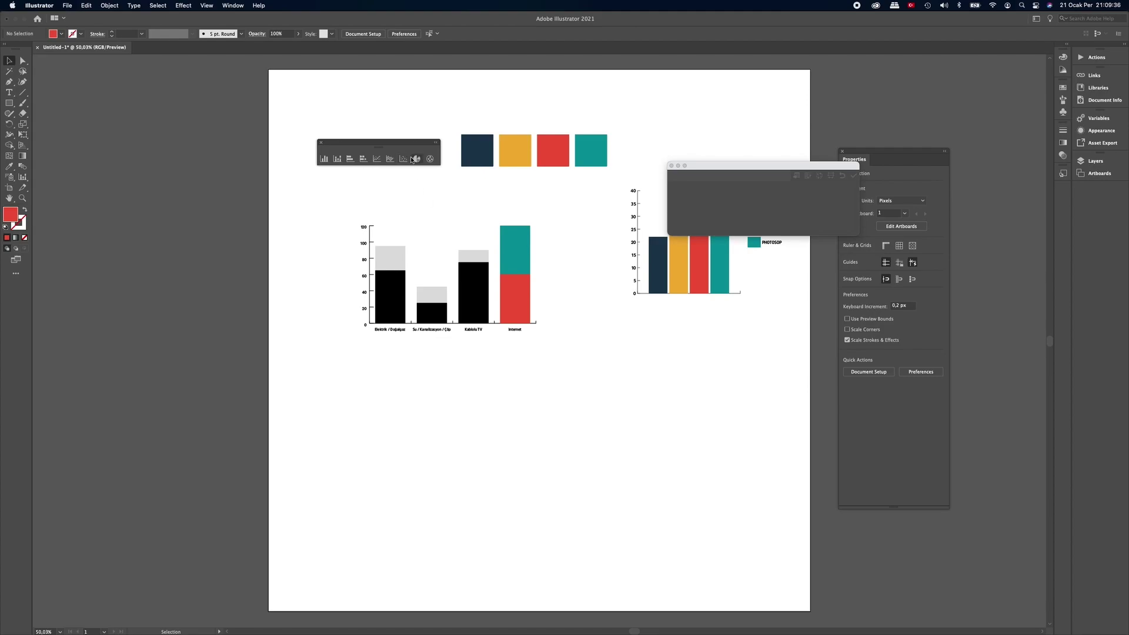
Move the stacked chart below the coloured bar chart and mark out a square pie graph
{"action": "left_click_drag", "start_coordinate": [394, 263], "coordinate": [664, 356]}
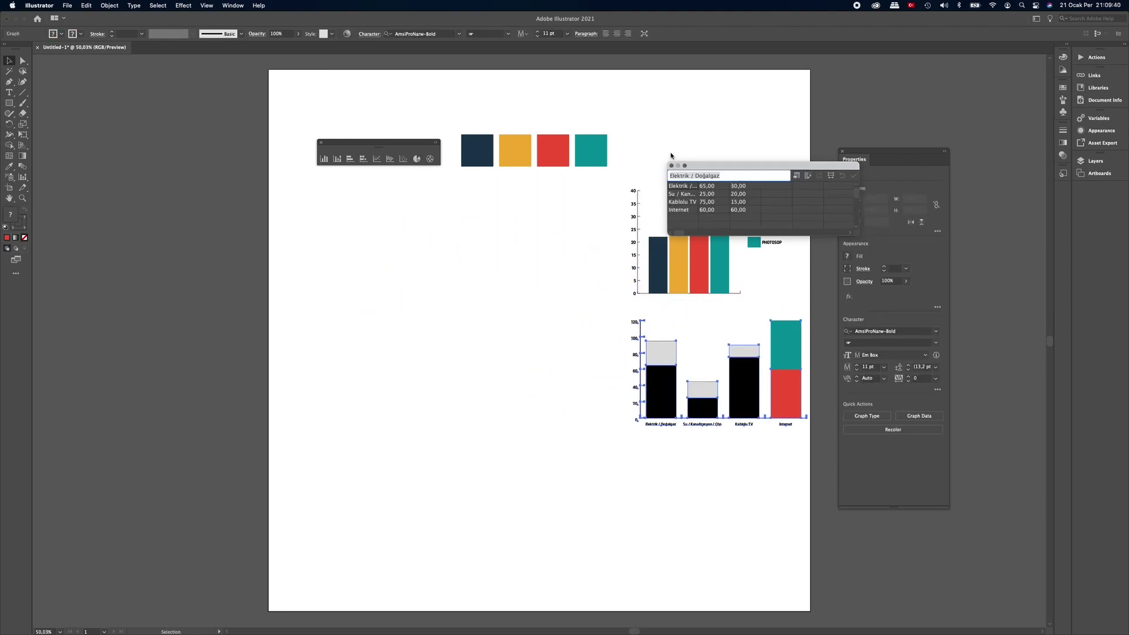
{"action": "left_click", "coordinate": [588, 212]}
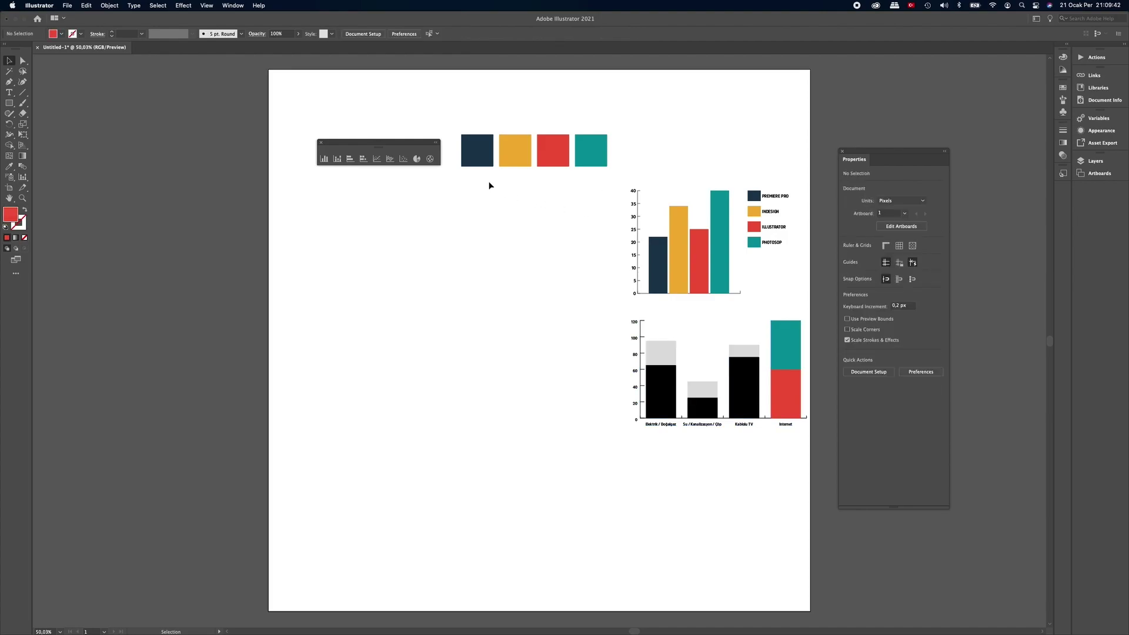
{"action": "left_click", "coordinate": [418, 160]}
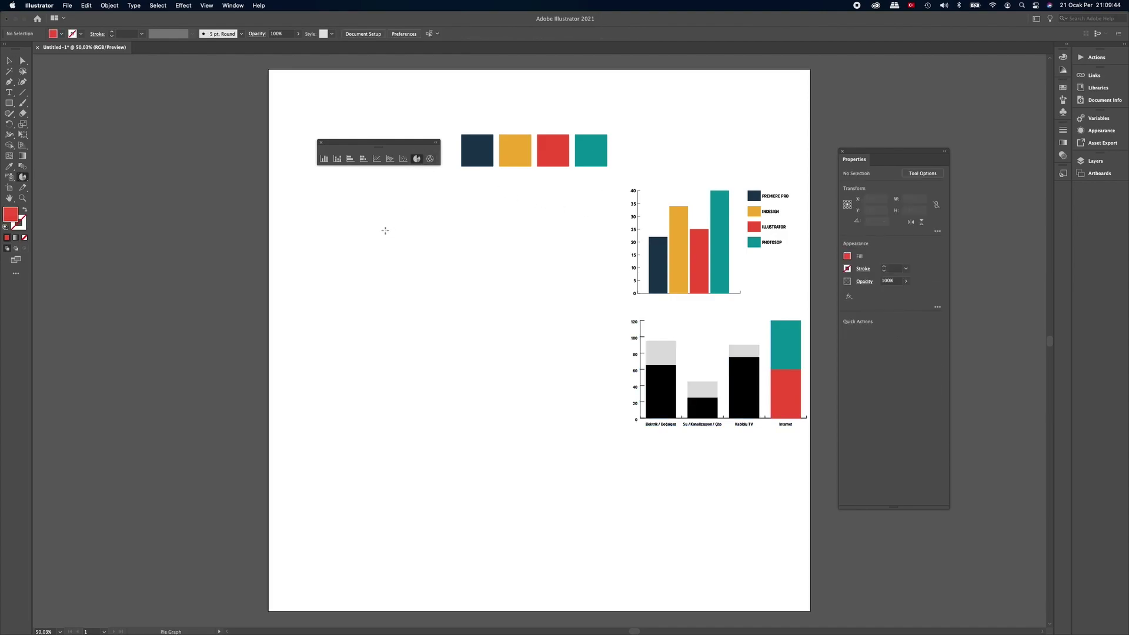
{"action": "left_click_drag", "start_coordinate": [364, 231], "coordinate": [507, 348]}
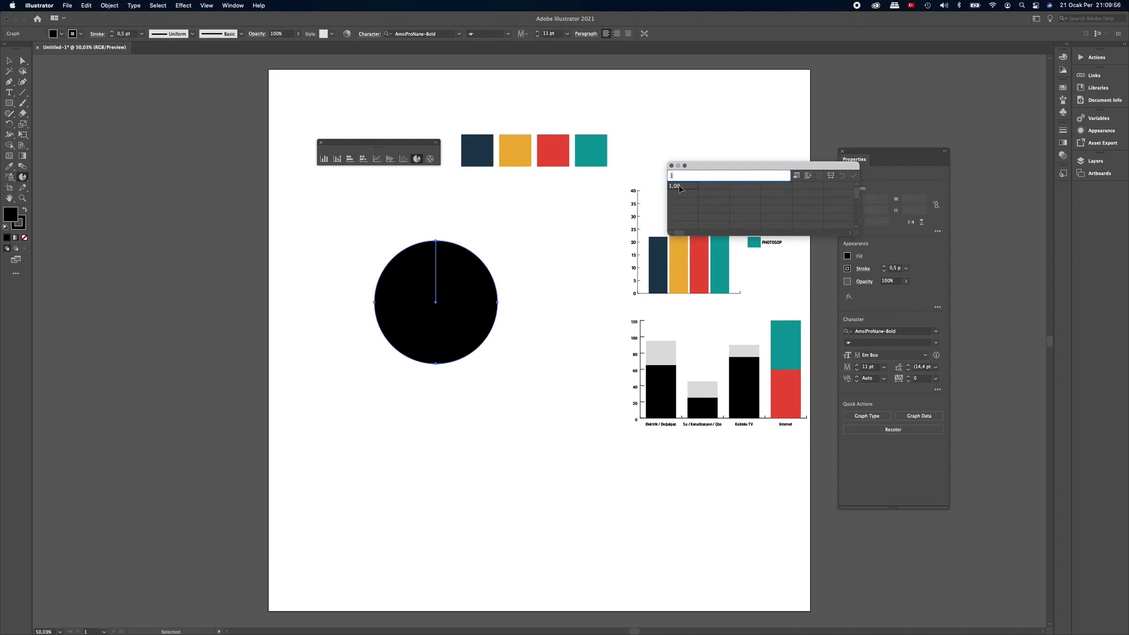
Paste the four expense values into the pie data, transpose into one row, and apply
{"action": "key", "text": "super+v"}
{"action": "left_click", "coordinate": [854, 177]}
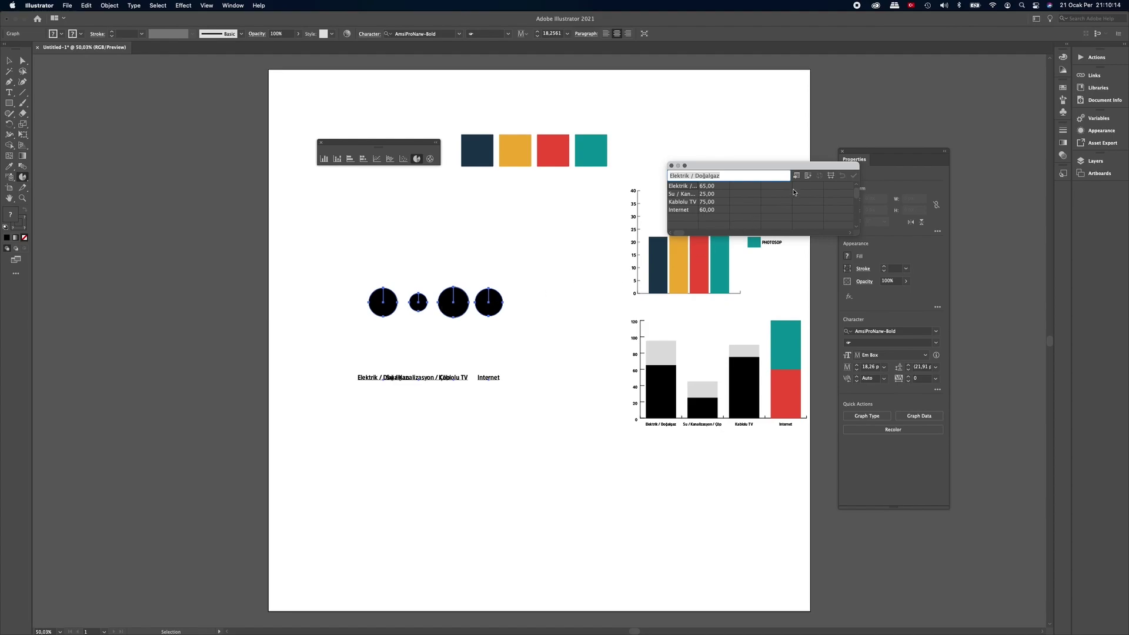
{"action": "left_click", "coordinate": [807, 177]}
{"action": "left_click", "coordinate": [808, 176]}
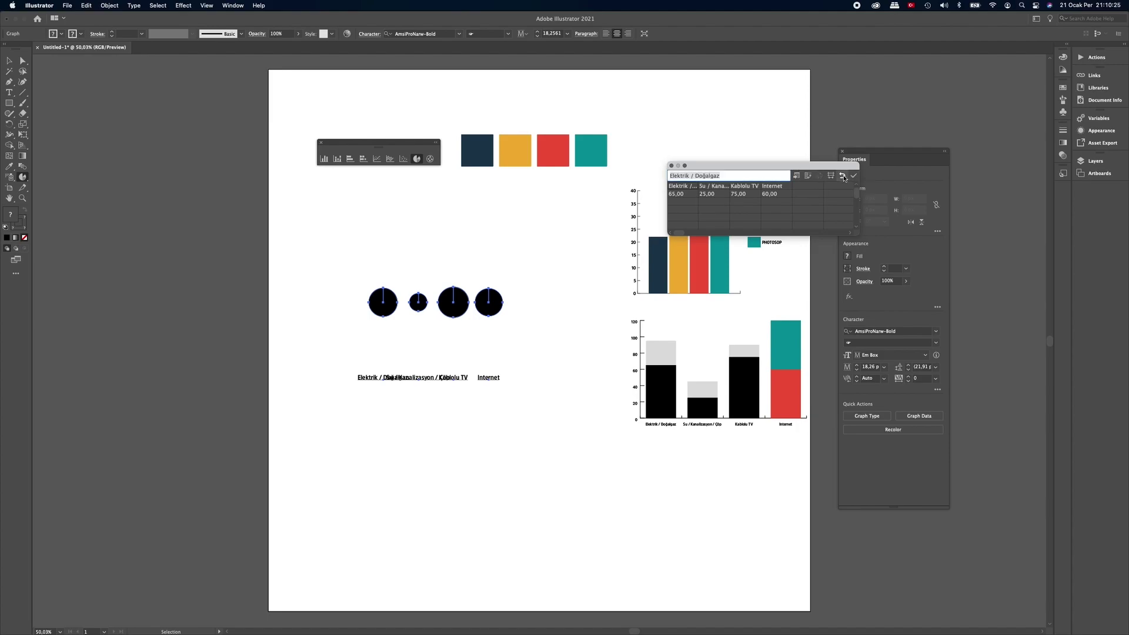
{"action": "left_click", "coordinate": [853, 175]}
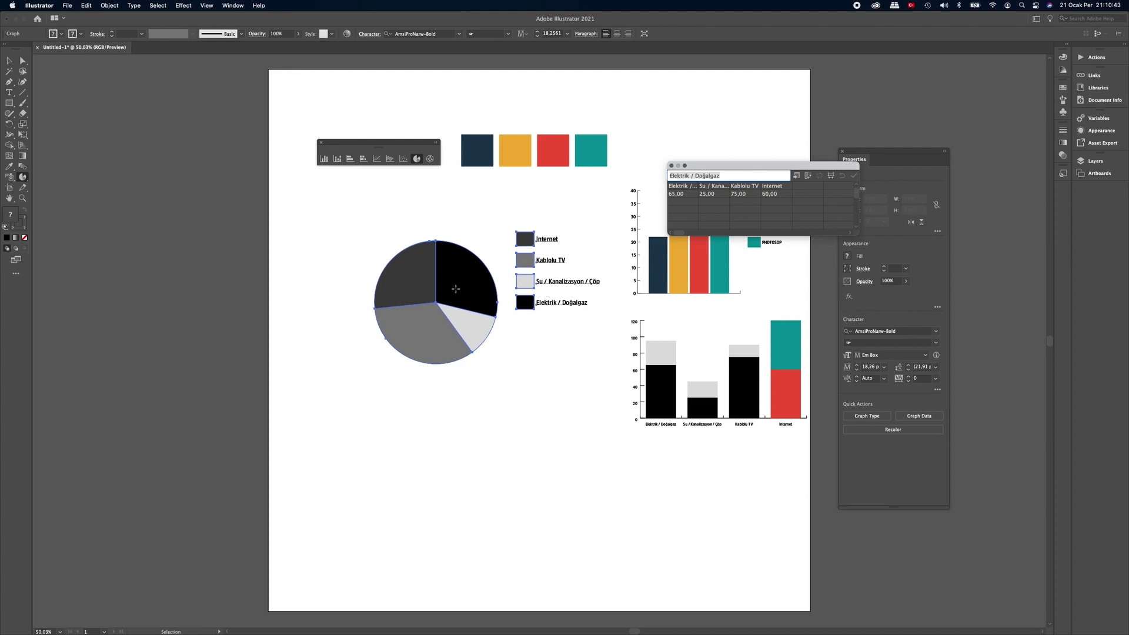
Try placing the pie chart's category labels inside the wedges
{"action": "double_click", "coordinate": [23, 178]}
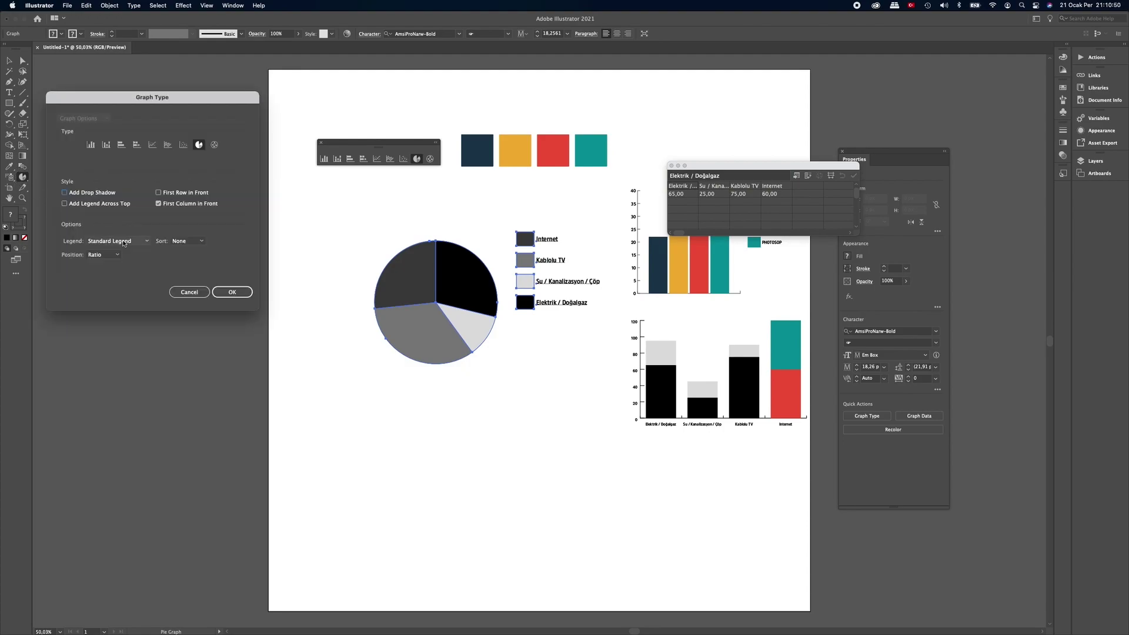
{"action": "left_click", "coordinate": [124, 242]}
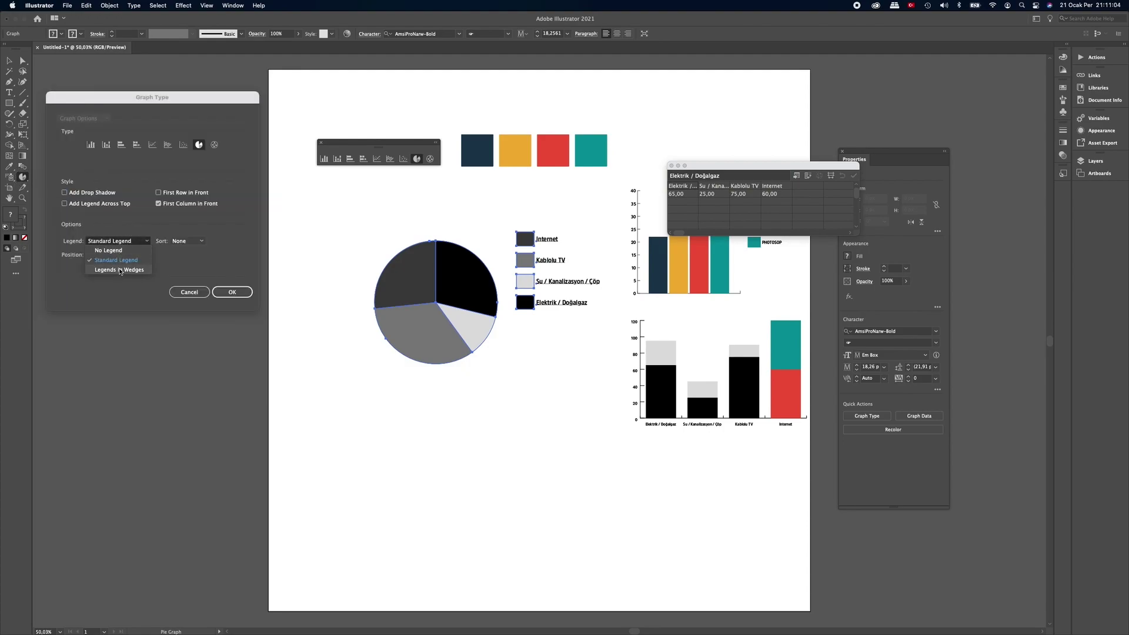
{"action": "left_click", "coordinate": [121, 270]}
{"action": "left_click", "coordinate": [232, 292]}
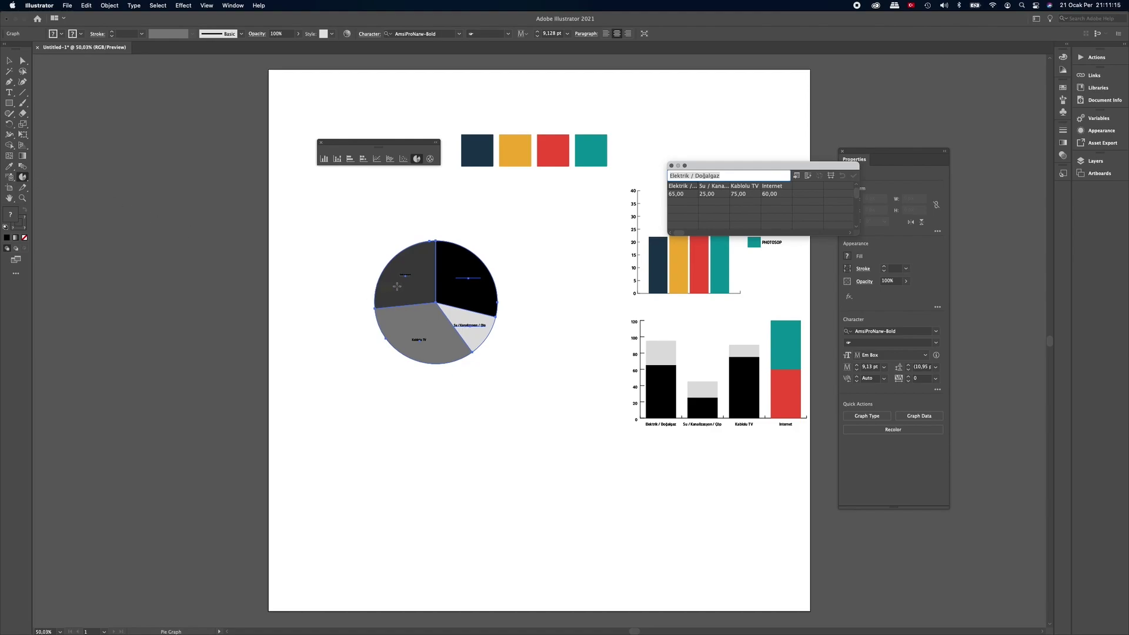
Restore the standard legend beside the pie and close the Graph Data window
{"action": "double_click", "coordinate": [24, 177]}
{"action": "left_click", "coordinate": [133, 242]}
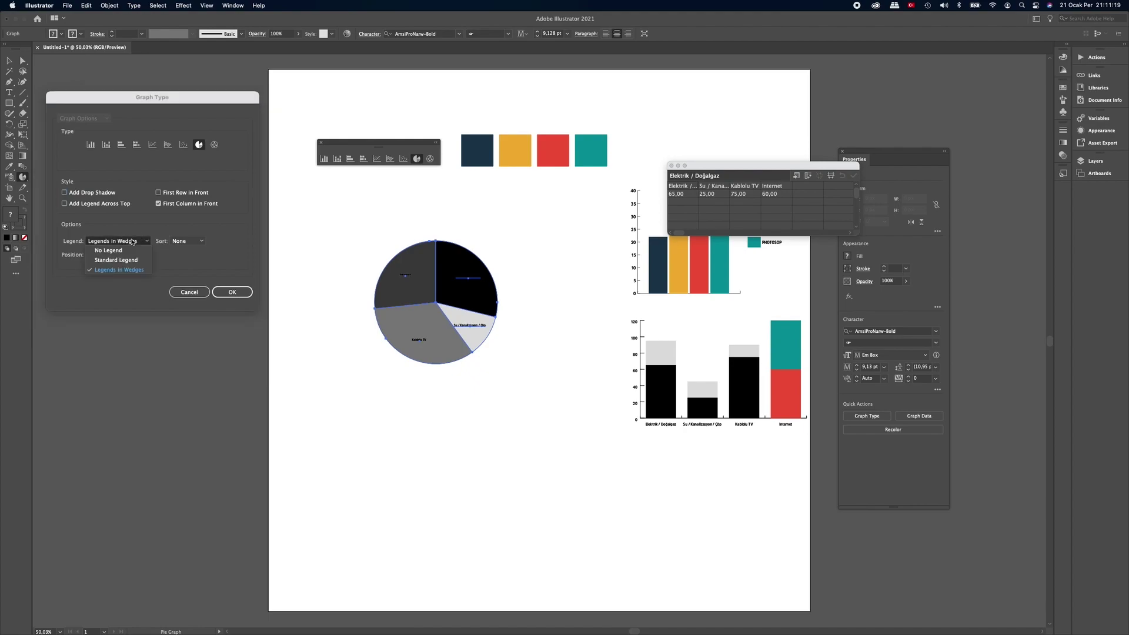
{"action": "left_click", "coordinate": [124, 261]}
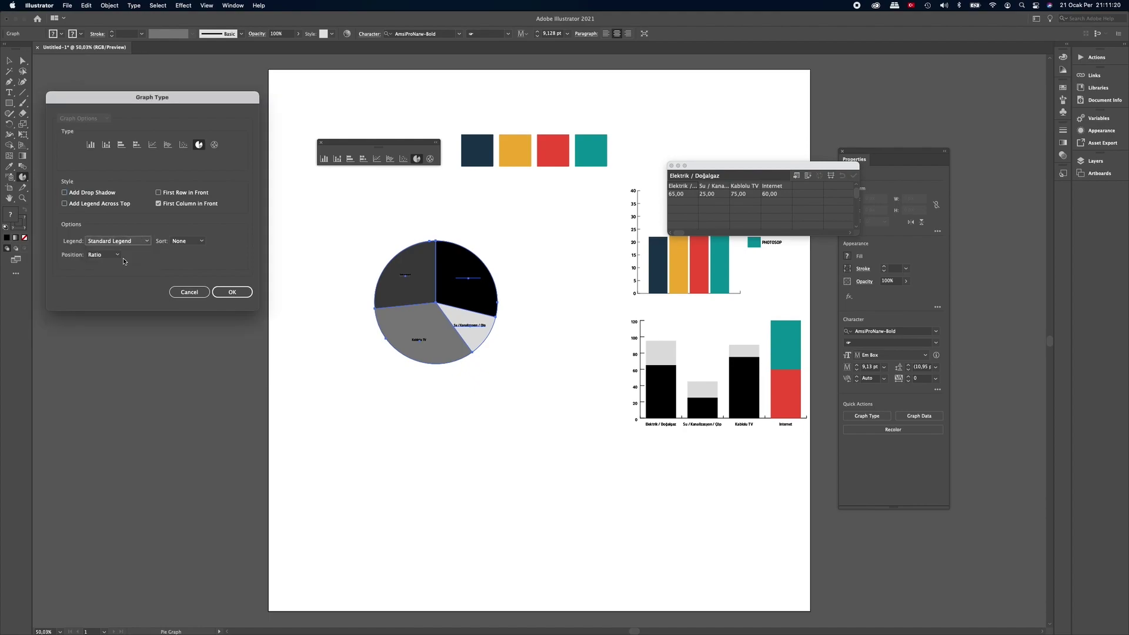
{"action": "left_click", "coordinate": [232, 293]}
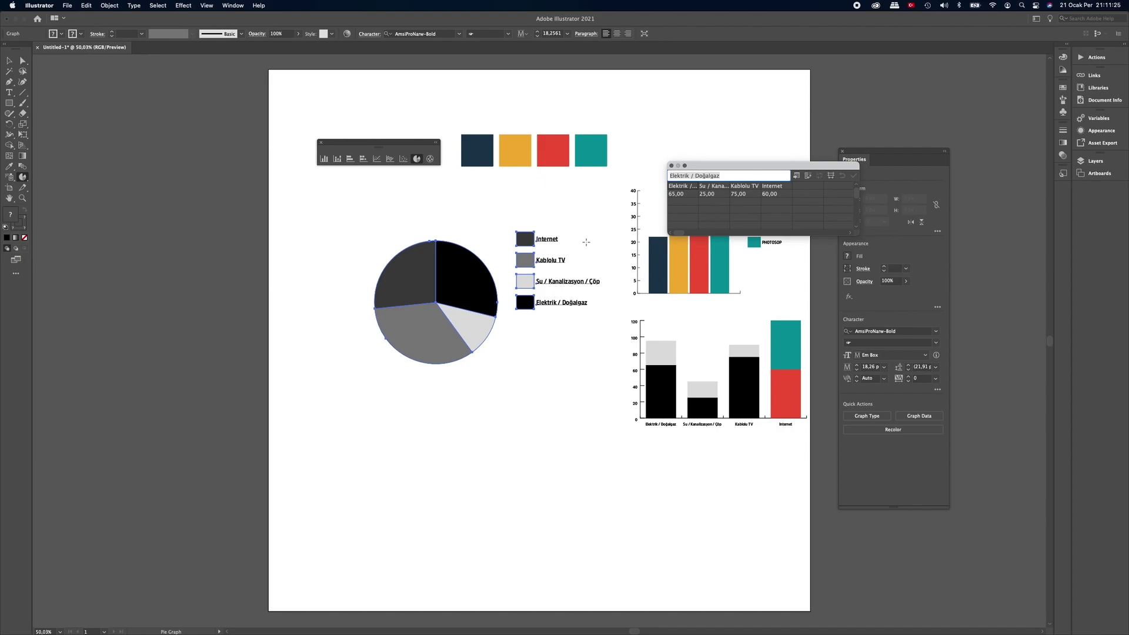
{"action": "left_click", "coordinate": [671, 165]}
Set the stroke of all the pie slices to None
{"action": "key", "text": "a"}
{"action": "left_click", "coordinate": [377, 227]}
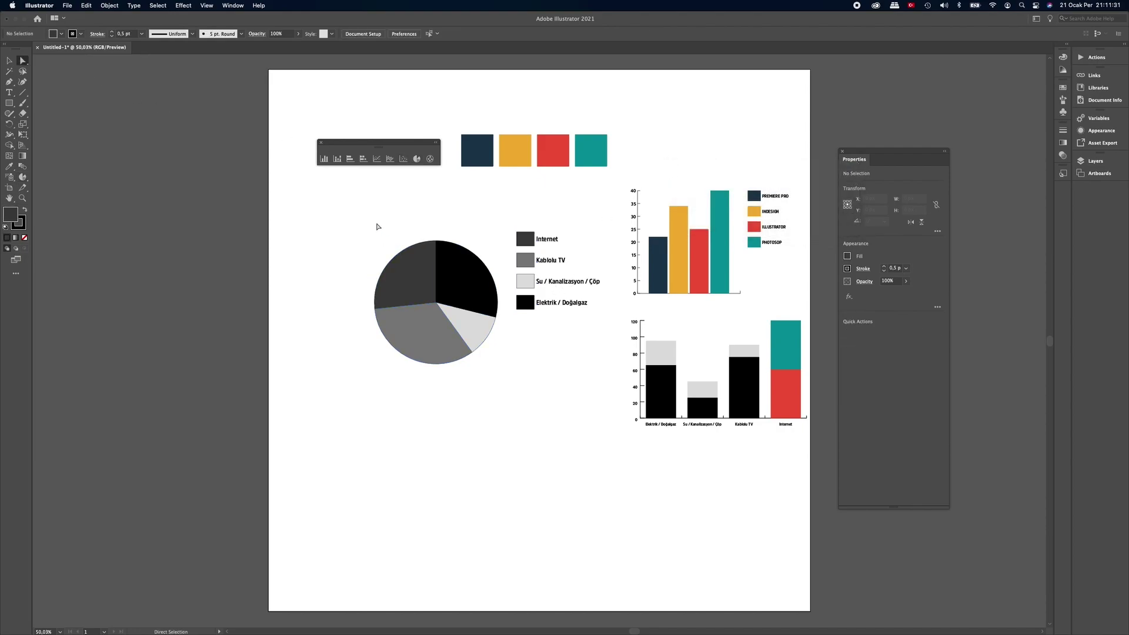
{"action": "left_click_drag", "start_coordinate": [378, 227], "coordinate": [492, 373]}
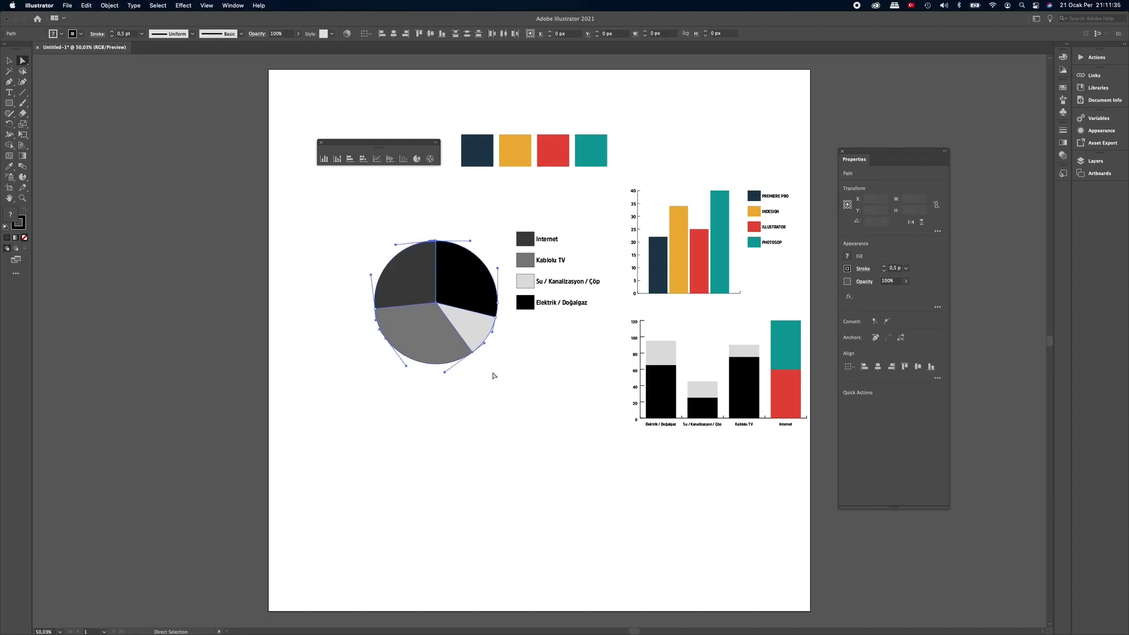
{"action": "left_click", "coordinate": [76, 34]}
{"action": "left_click", "coordinate": [6, 49]}
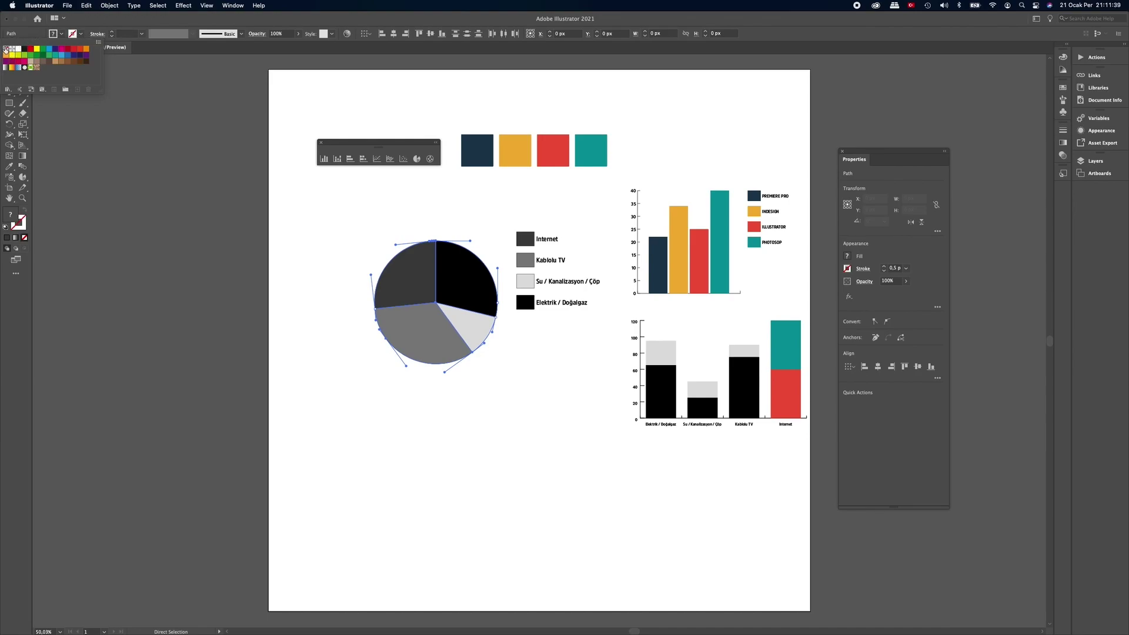
{"action": "left_click", "coordinate": [427, 224]}
Set the stroke of the four legend swatches to None
{"action": "left_click", "coordinate": [518, 224]}
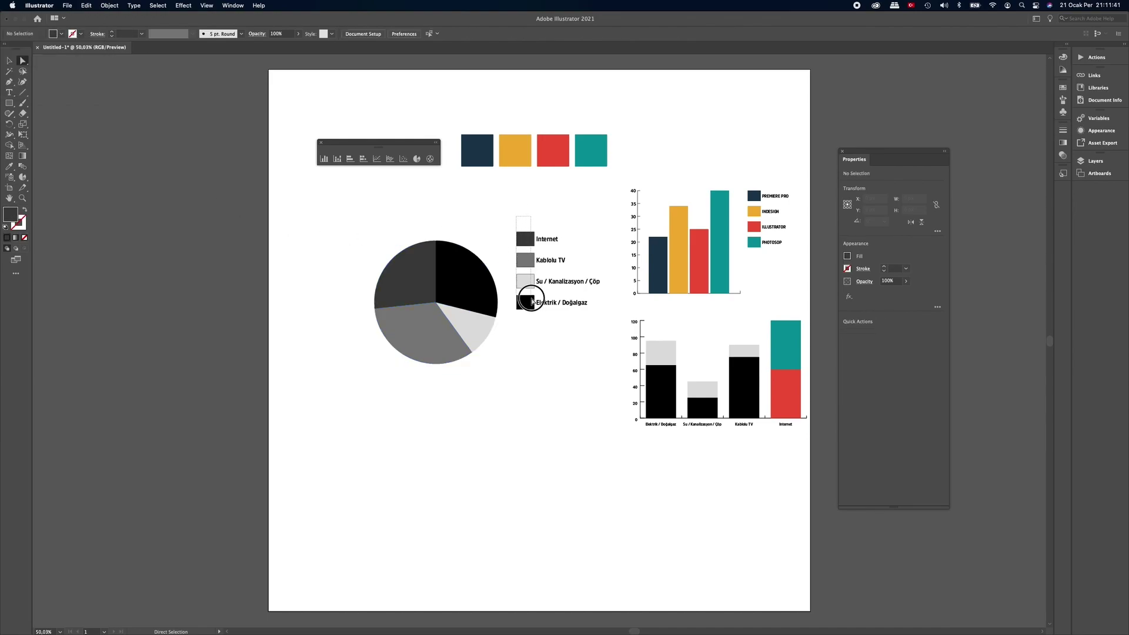
{"action": "left_click_drag", "start_coordinate": [519, 224], "coordinate": [531, 319]}
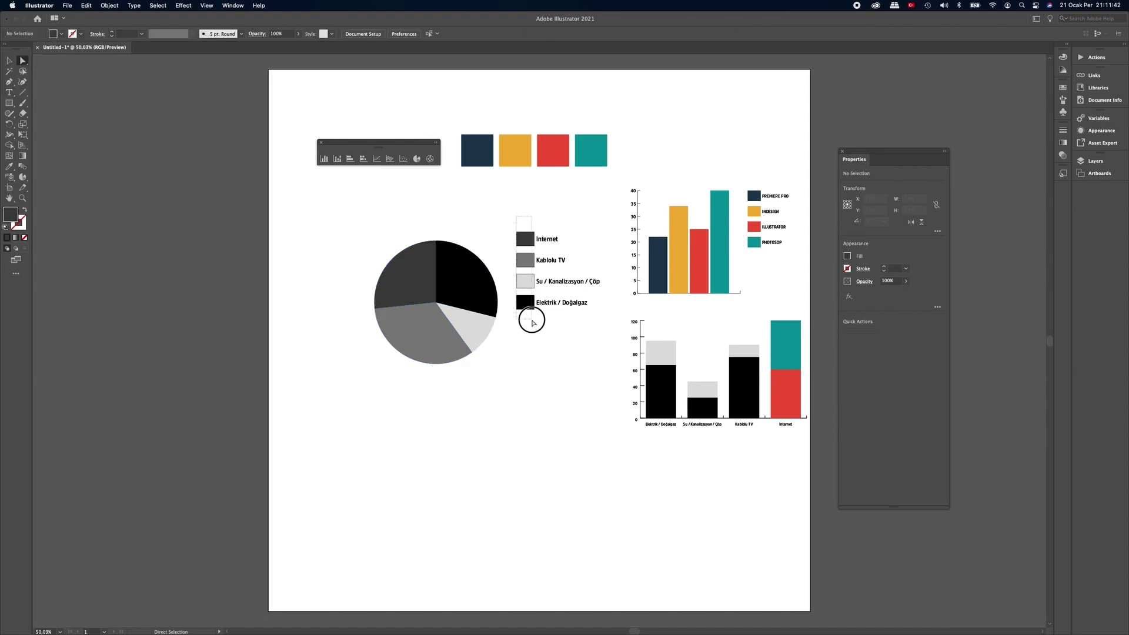
{"action": "left_click", "coordinate": [79, 34]}
{"action": "left_click", "coordinate": [7, 50]}
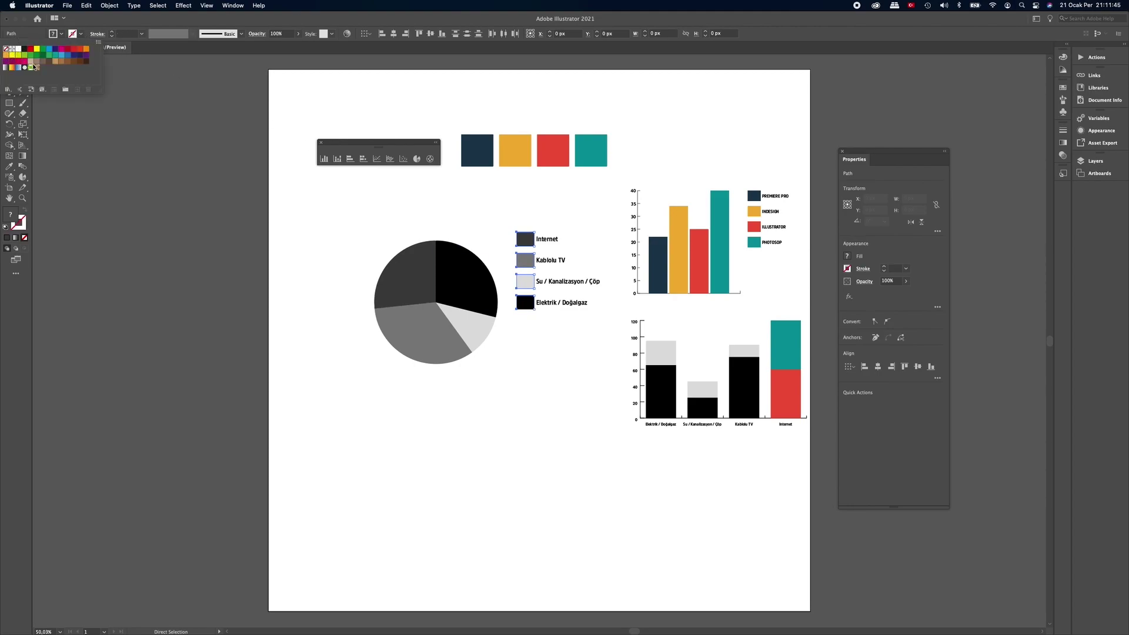
{"action": "left_click", "coordinate": [463, 296]}
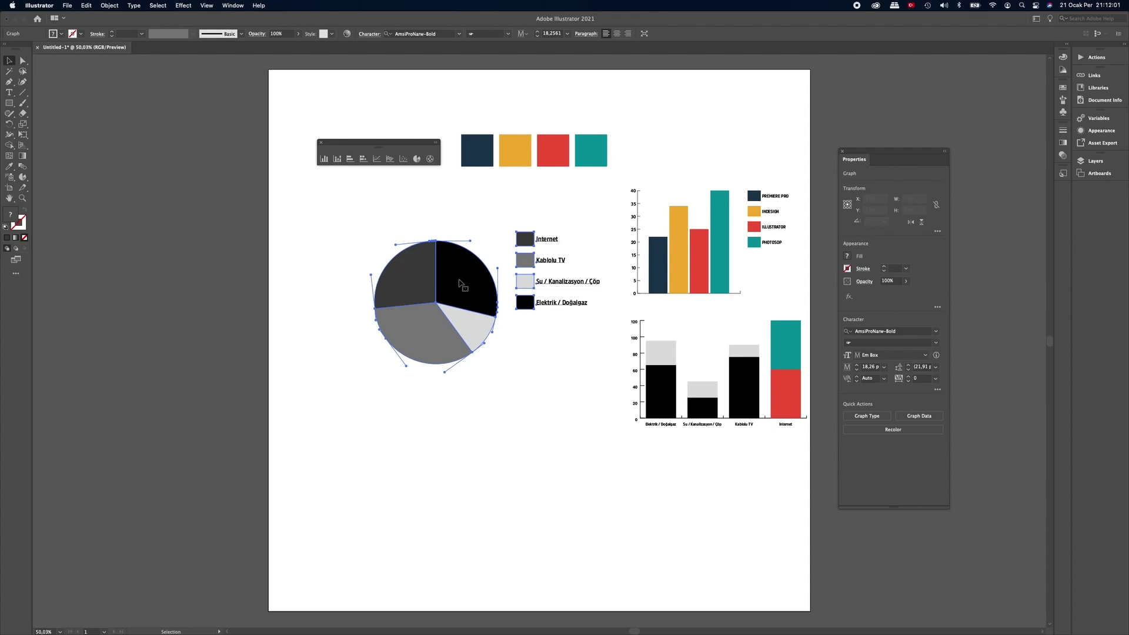
Ungroup the pie graph with Object > Ungroup, accepting the graph warning
{"action": "right_click", "coordinate": [461, 284]}
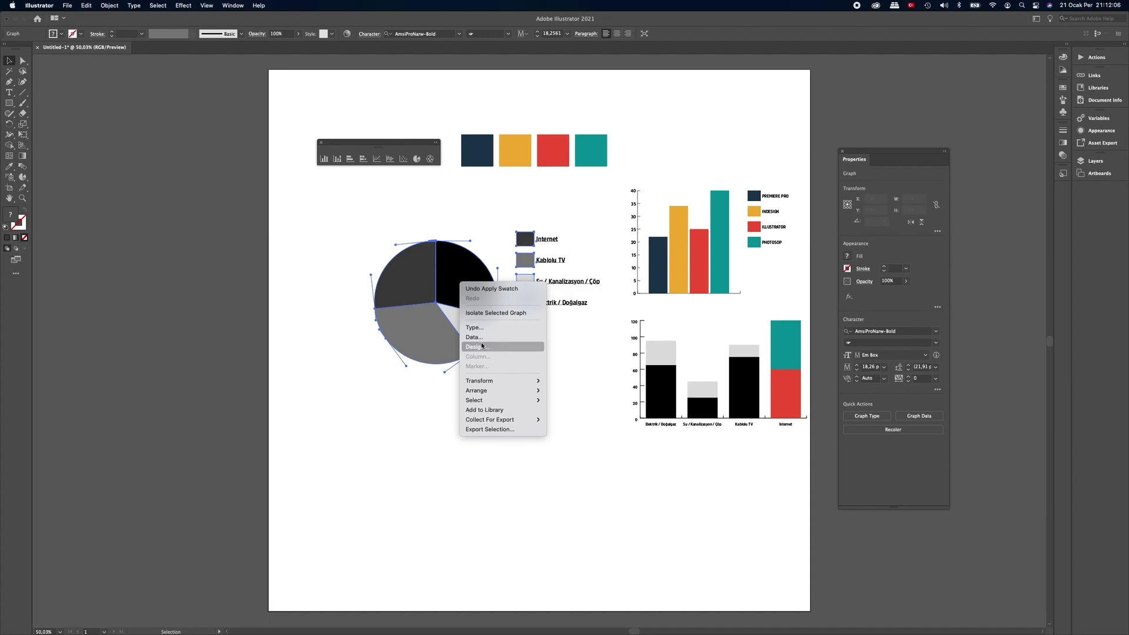
{"action": "left_click", "coordinate": [454, 266]}
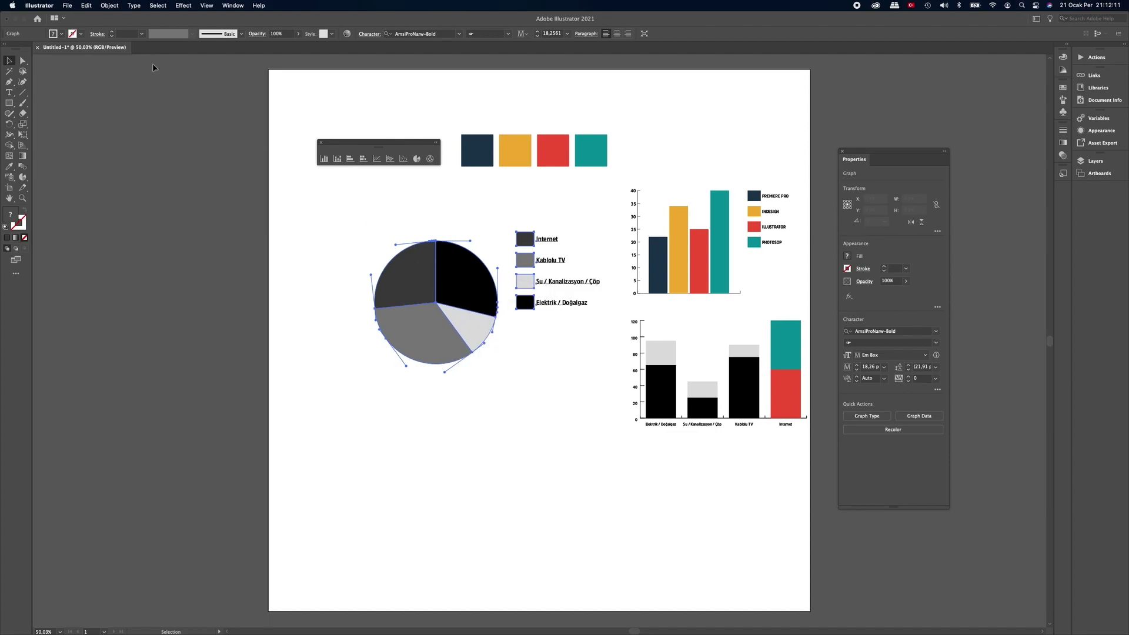
{"action": "left_click", "coordinate": [112, 6]}
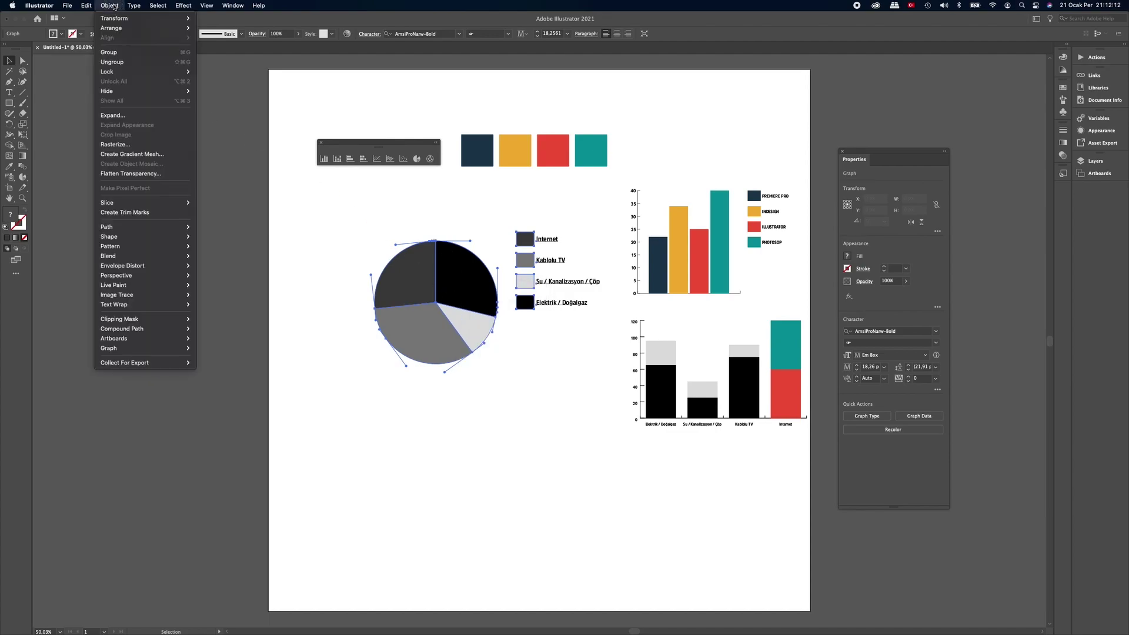
{"action": "left_click", "coordinate": [122, 61]}
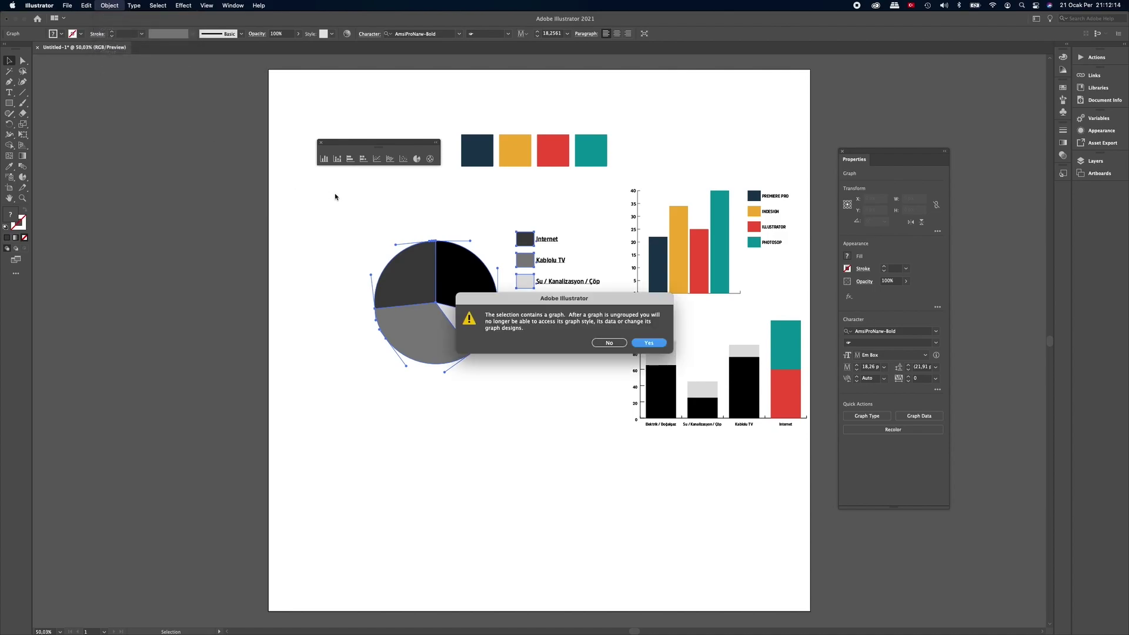
{"action": "left_click", "coordinate": [649, 343]}
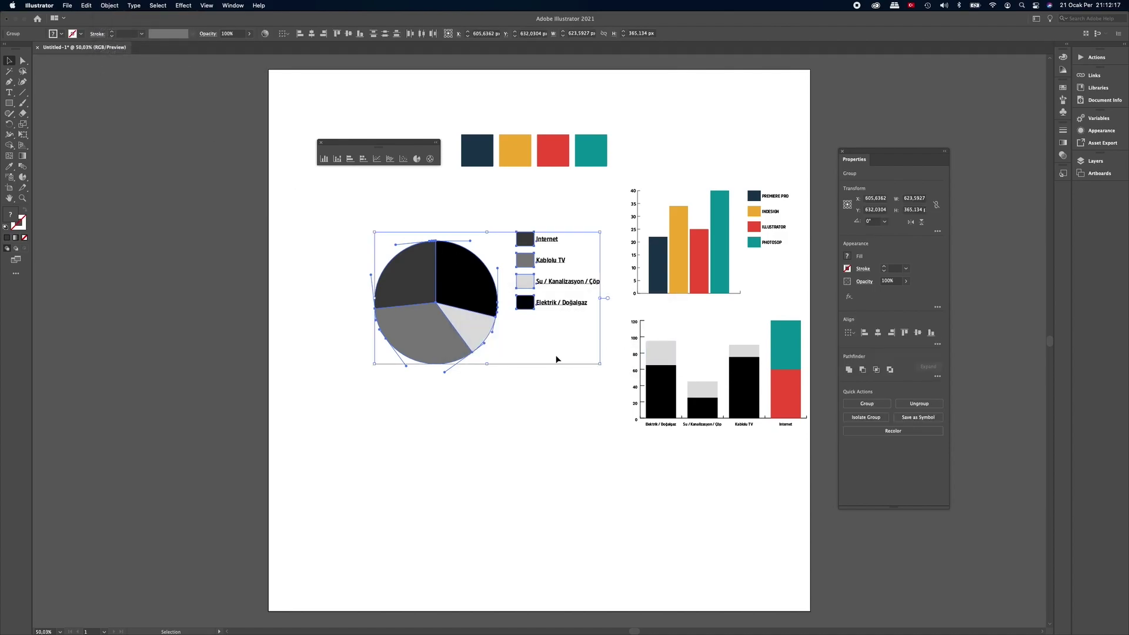
{"action": "left_click", "coordinate": [560, 357]}
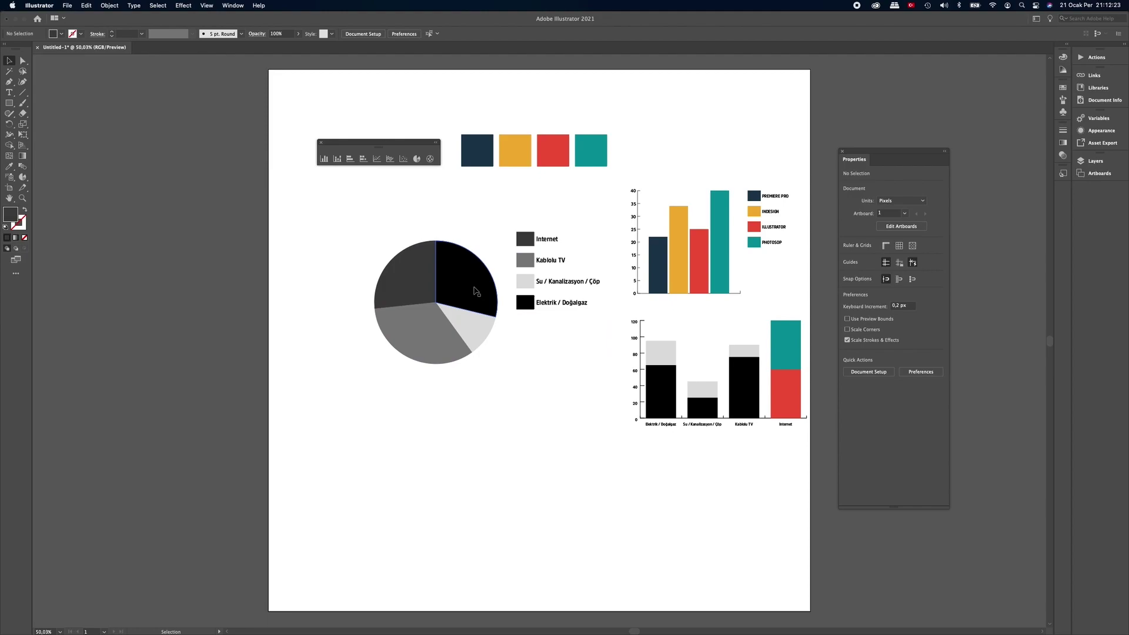
Select the pie artwork and group its slices and legend together
{"action": "left_click", "coordinate": [469, 288]}
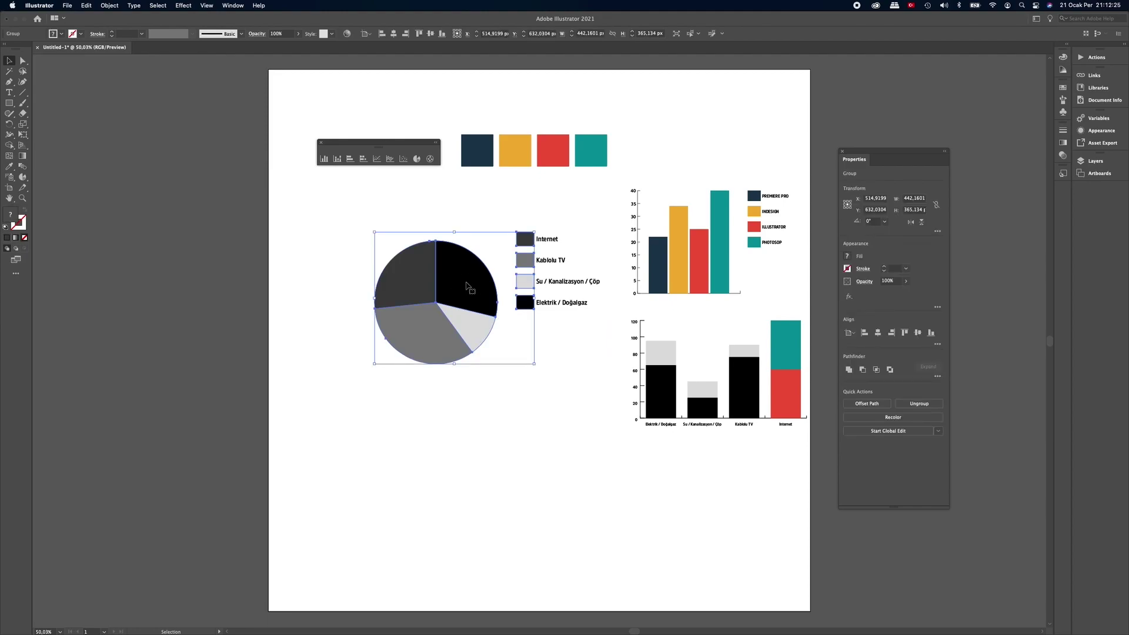
{"action": "right_click", "coordinate": [466, 284]}
{"action": "left_click", "coordinate": [559, 360]}
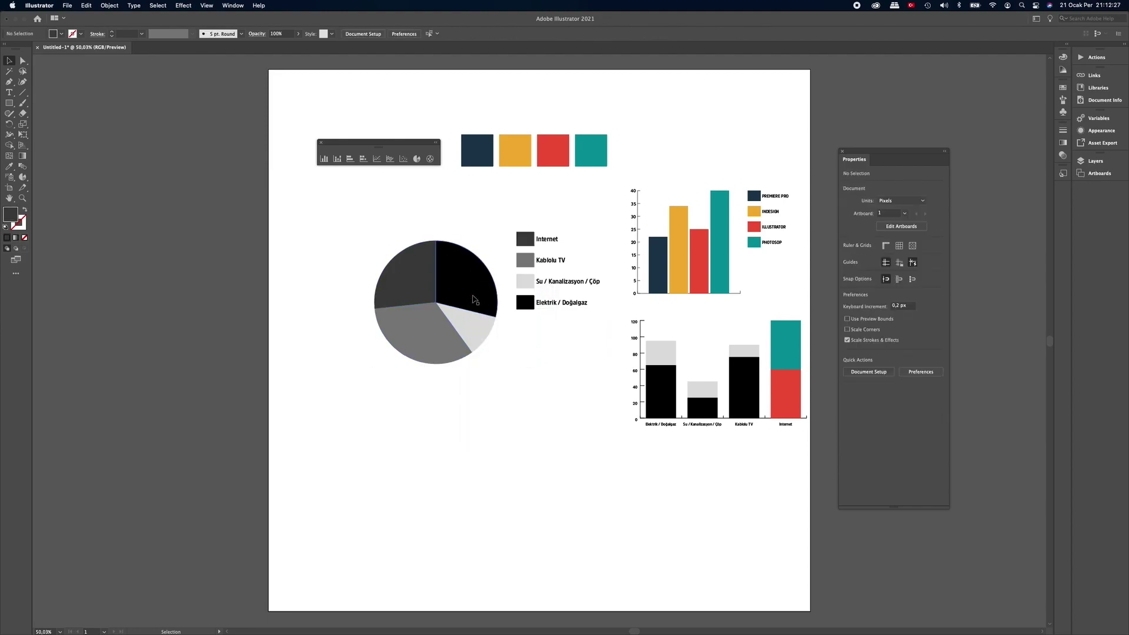
{"action": "left_click", "coordinate": [494, 294]}
{"action": "right_click", "coordinate": [500, 291]}
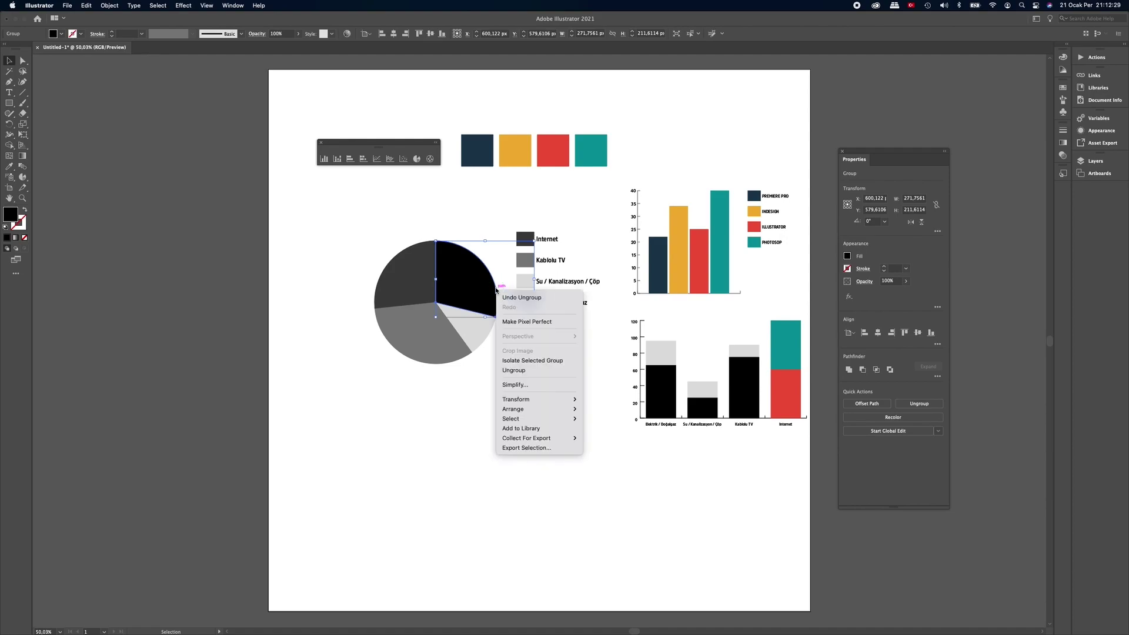
{"action": "left_click", "coordinate": [486, 208]}
{"action": "left_click", "coordinate": [387, 213]}
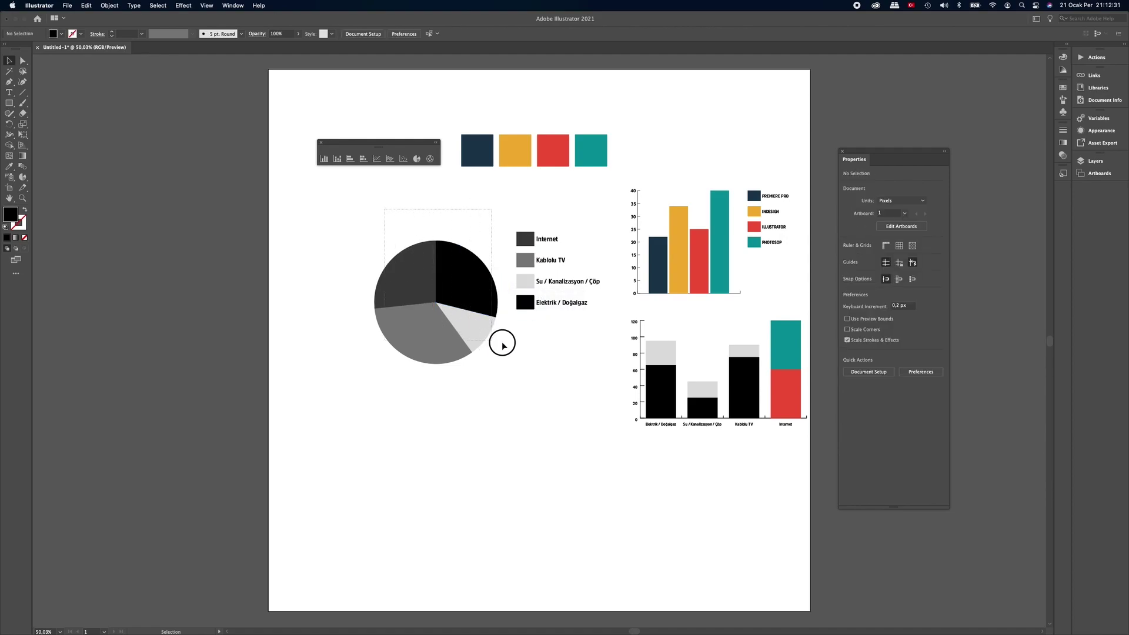
{"action": "left_click_drag", "start_coordinate": [502, 337], "coordinate": [504, 337]}
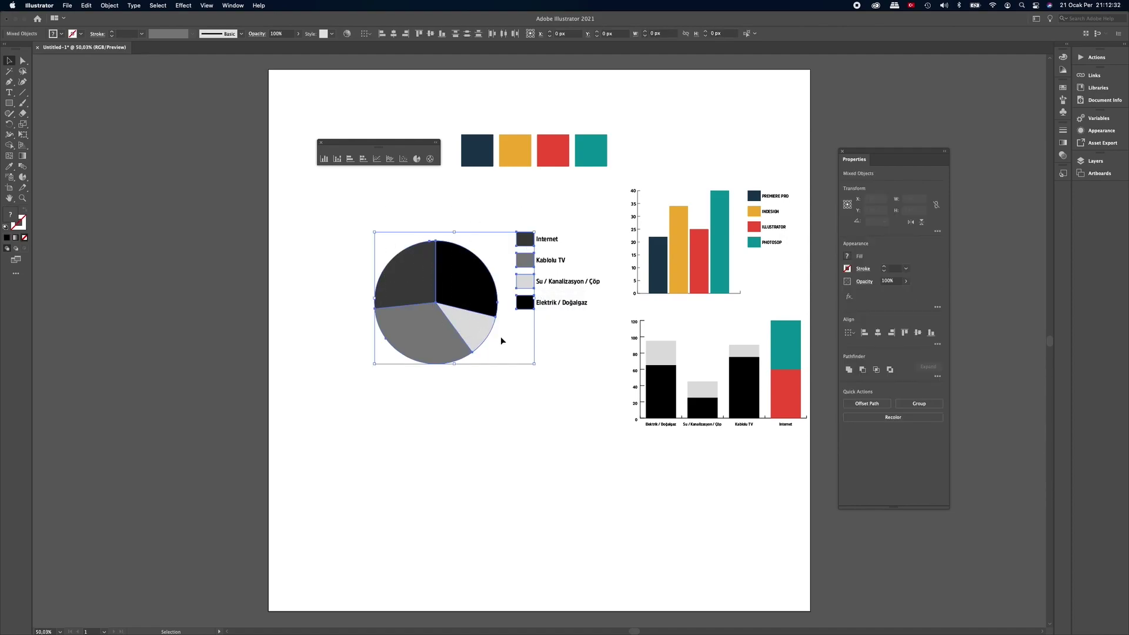
{"action": "right_click", "coordinate": [464, 304]}
{"action": "left_click", "coordinate": [524, 376]}
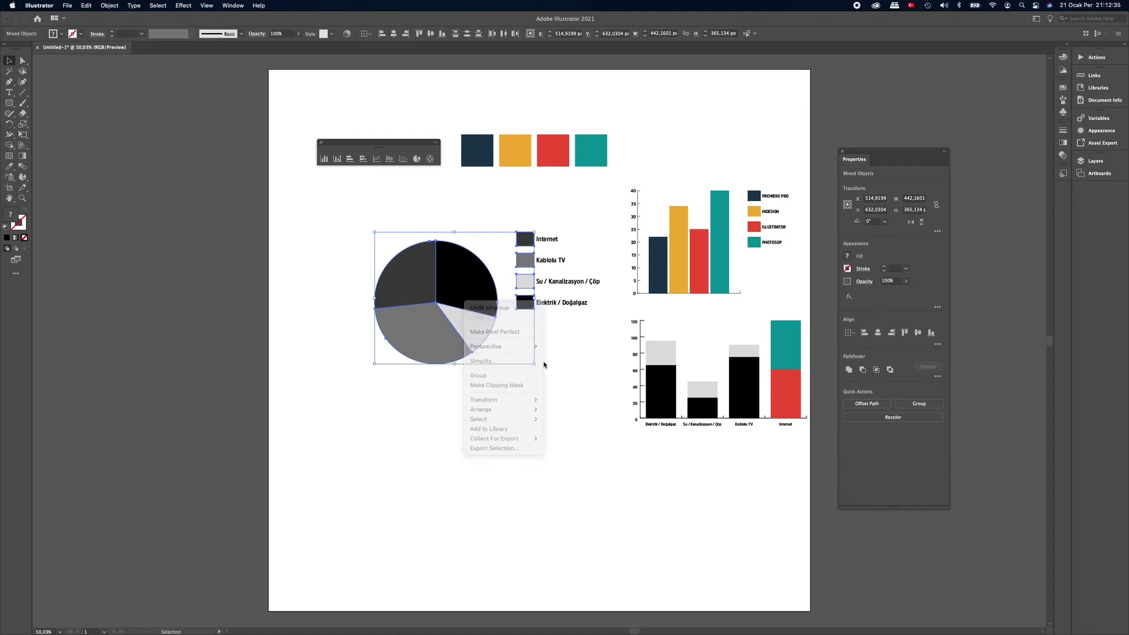
{"action": "left_click", "coordinate": [517, 321]}
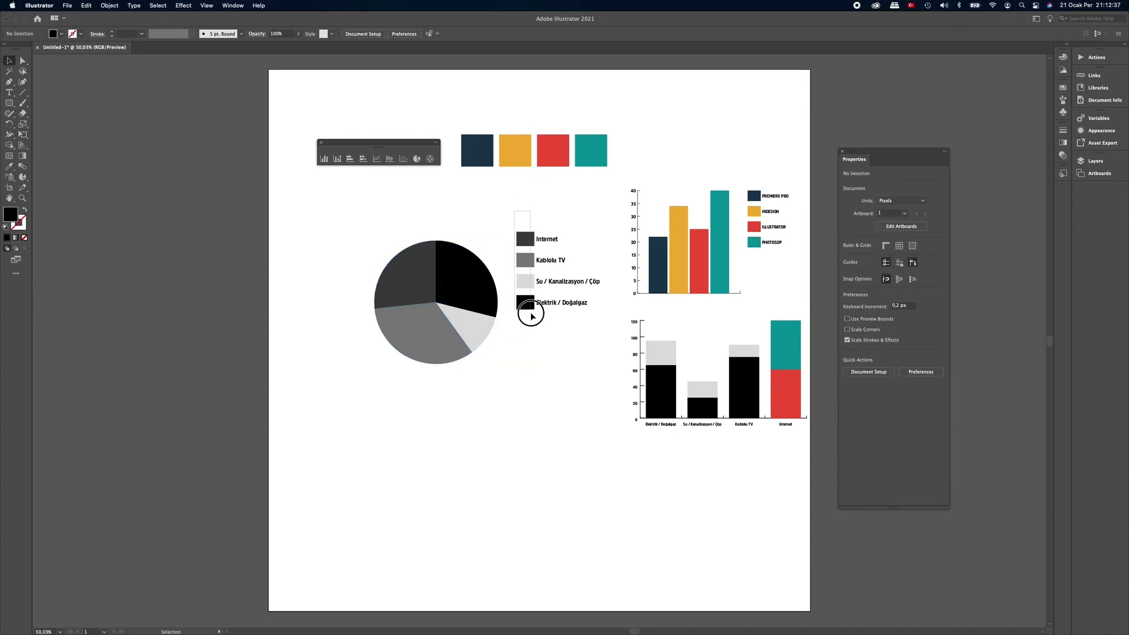
{"action": "left_click", "coordinate": [525, 303]}
{"action": "right_click", "coordinate": [525, 304]}
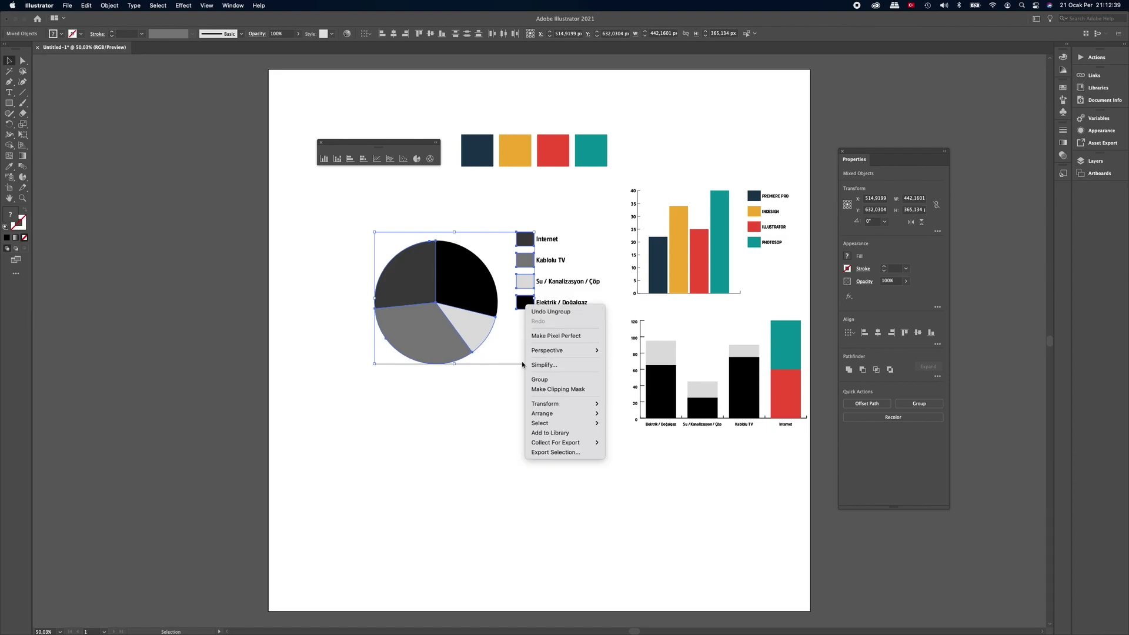
{"action": "left_click", "coordinate": [520, 323]}
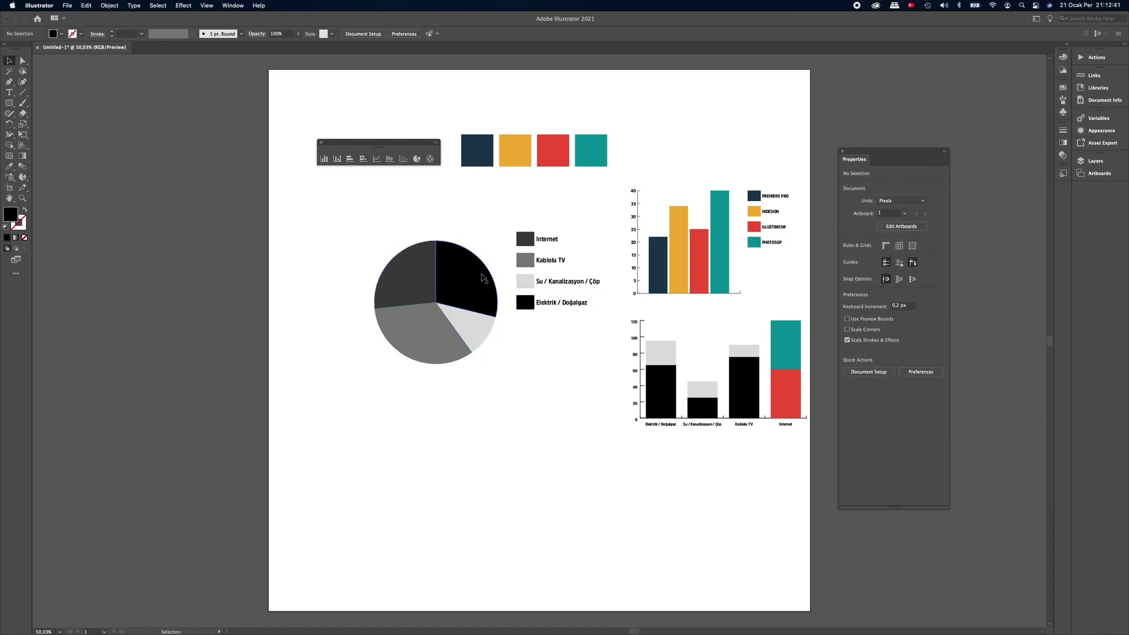
Separate the light-grey, grey and dark slices from their legend swatches
{"action": "left_click", "coordinate": [472, 327]}
{"action": "right_click", "coordinate": [474, 323]}
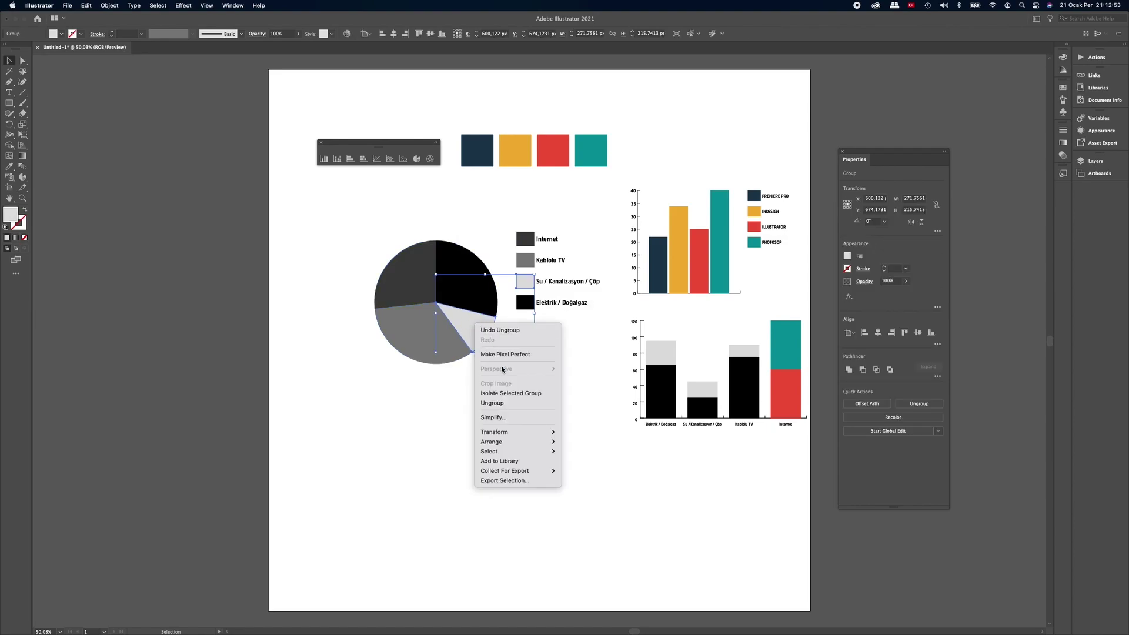
{"action": "left_click", "coordinate": [492, 403]}
{"action": "left_click", "coordinate": [424, 348]}
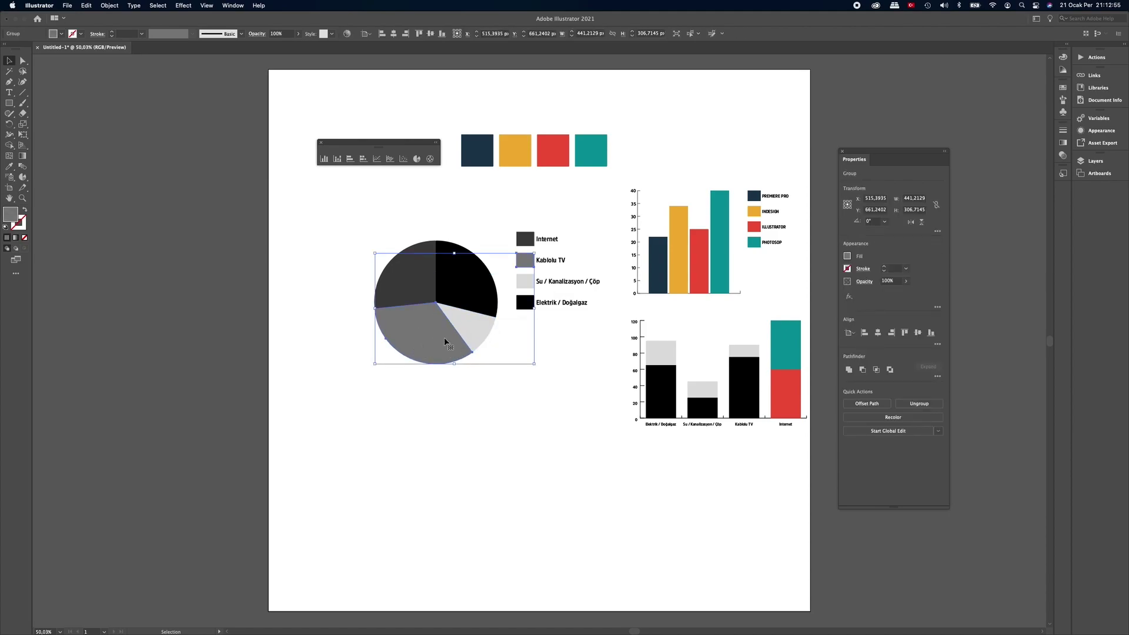
{"action": "right_click", "coordinate": [449, 338]}
{"action": "left_click", "coordinate": [469, 415]}
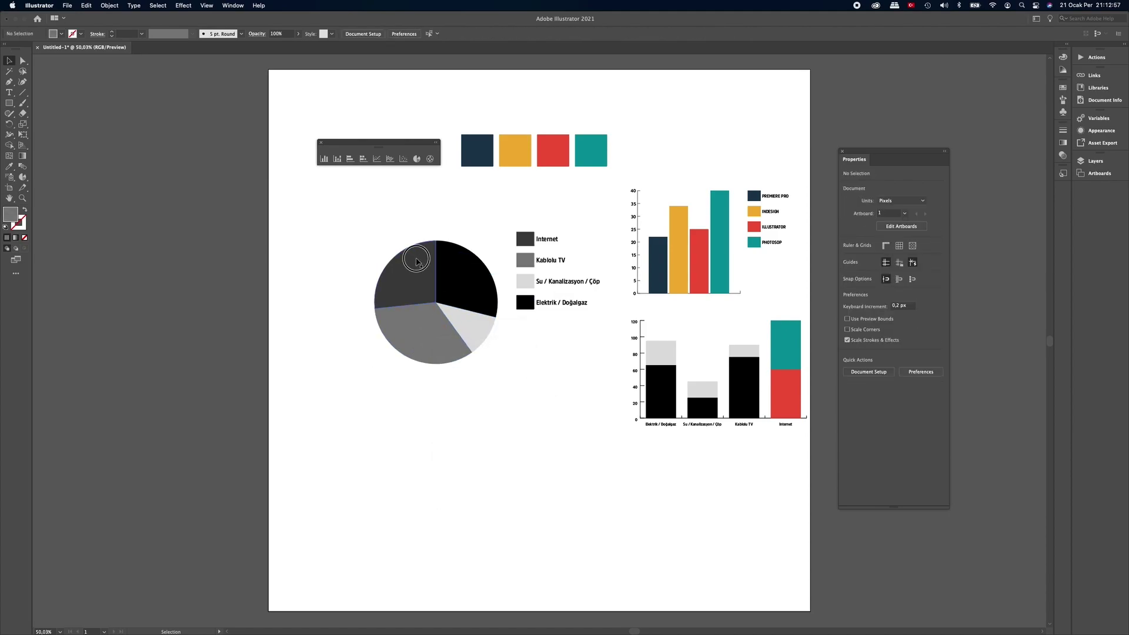
{"action": "left_click", "coordinate": [411, 265]}
{"action": "right_click", "coordinate": [419, 269]}
{"action": "left_click", "coordinate": [466, 348]}
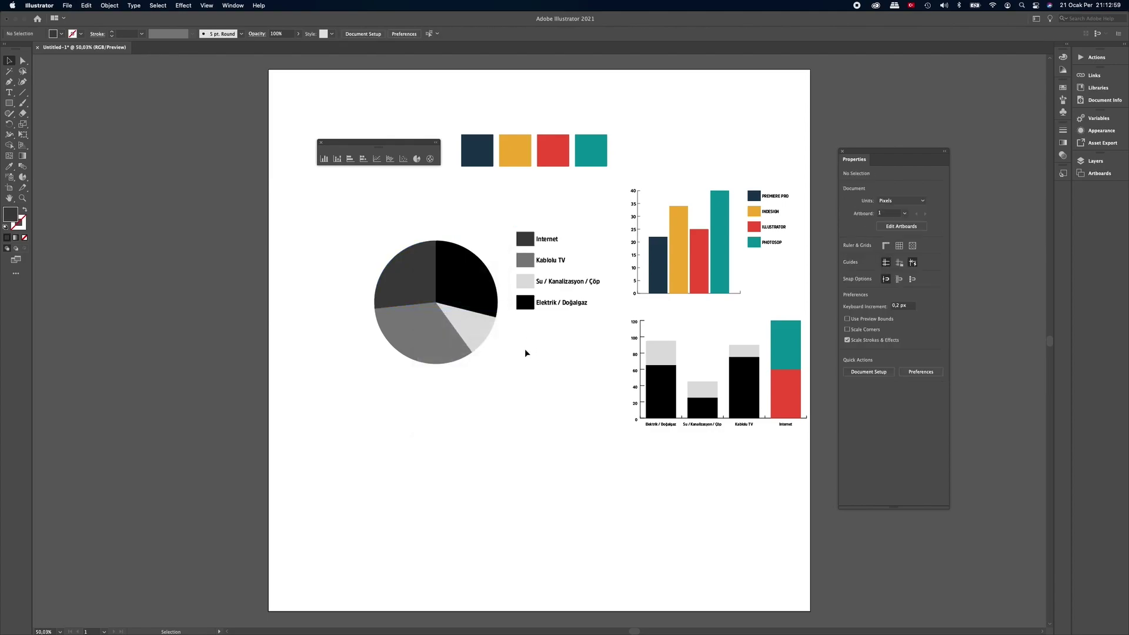
Marquee-select the four legend entries beside the pie, apart from the slices
{"action": "left_click", "coordinate": [470, 270]}
{"action": "left_click_drag", "start_coordinate": [486, 219], "coordinate": [404, 363]}
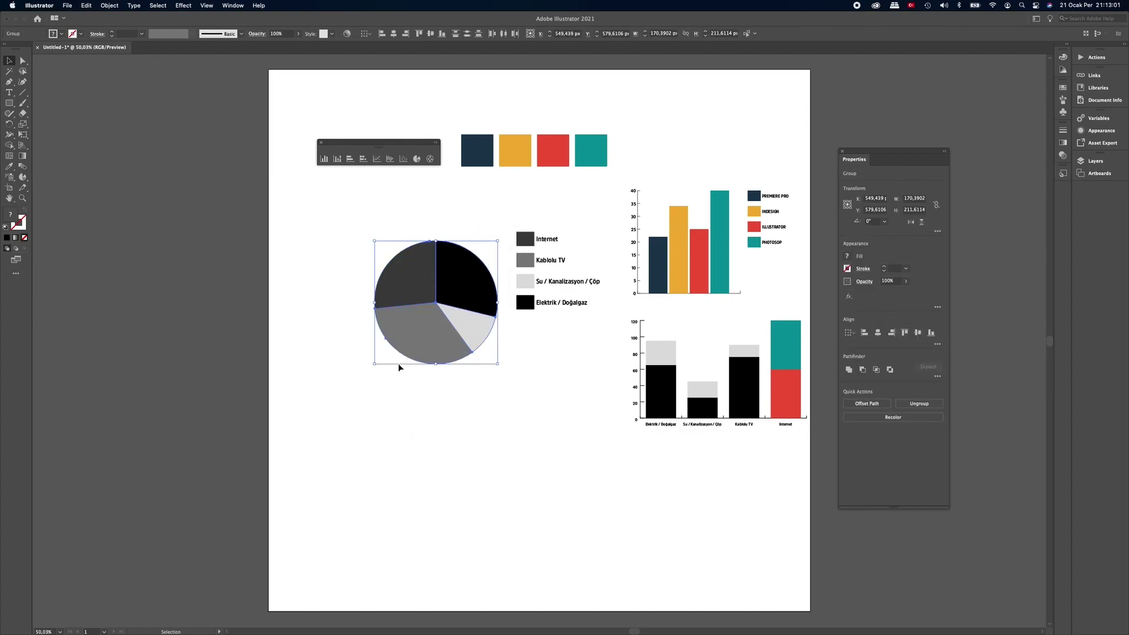
{"action": "left_click", "coordinate": [532, 373]}
{"action": "left_click_drag", "start_coordinate": [515, 217], "coordinate": [523, 319]}
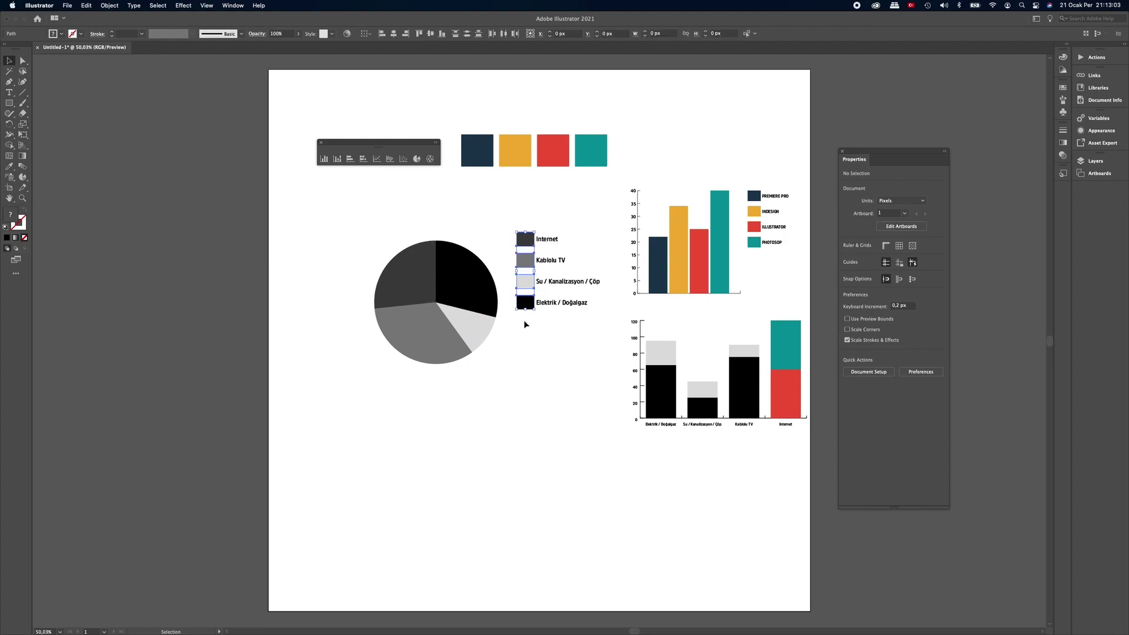
{"action": "left_click", "coordinate": [552, 335]}
{"action": "mouse_move", "coordinate": [608, 218]}
{"action": "left_mouse_down"}
{"action": "mouse_move", "coordinate": [529, 307]}
{"action": "mouse_move", "coordinate": [484, 526]}
{"action": "left_mouse_up"}
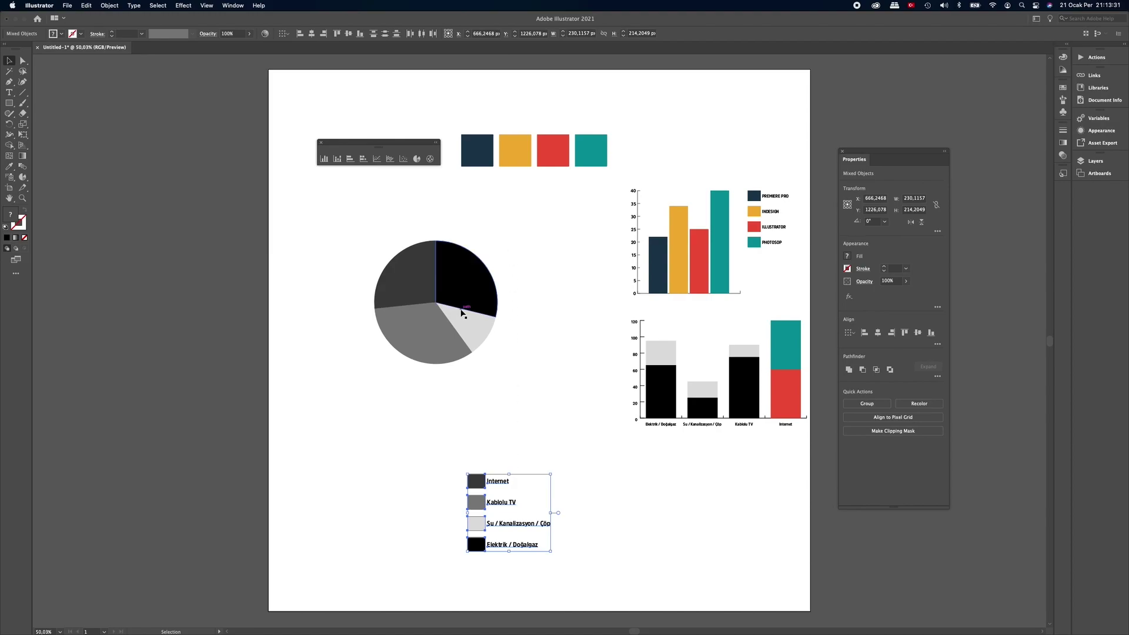
Deselect the moved legend and select the dark grey pie slice
{"action": "key", "text": "super+shift+a"}
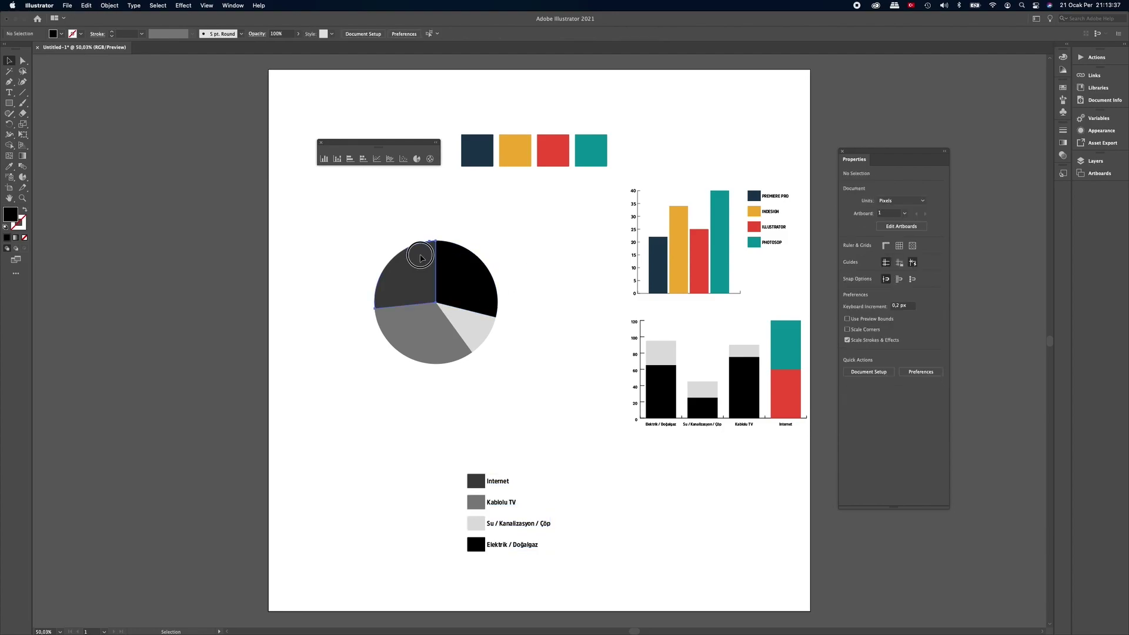
{"action": "left_click", "coordinate": [421, 259]}
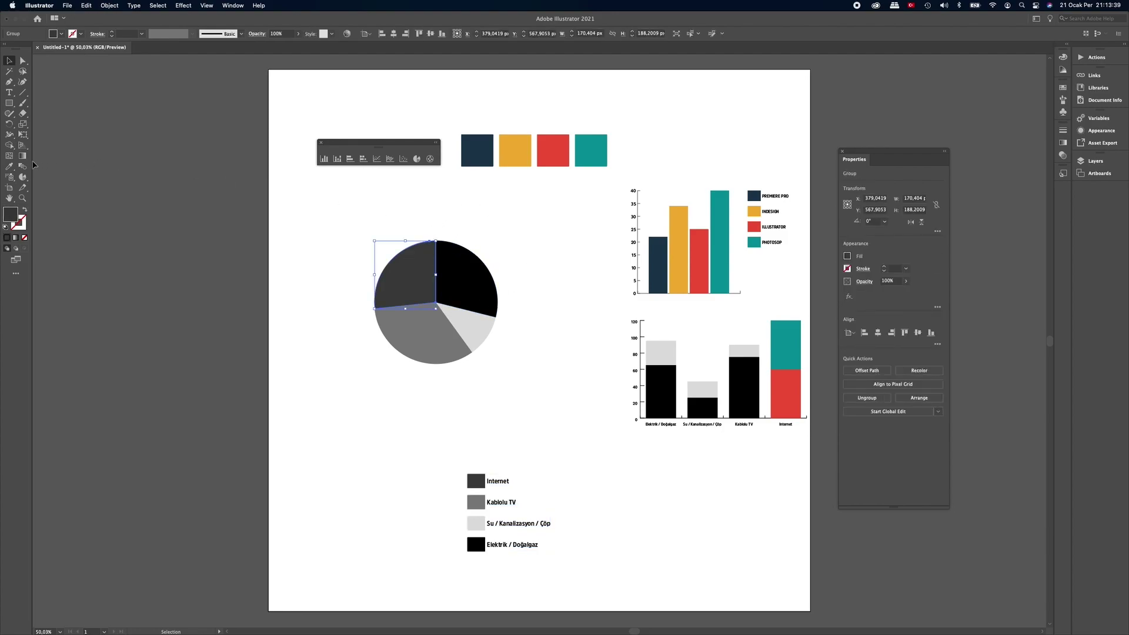
Eyedrop navy onto the dark grey slice and yellow onto the black slice
{"action": "left_click", "coordinate": [9, 166]}
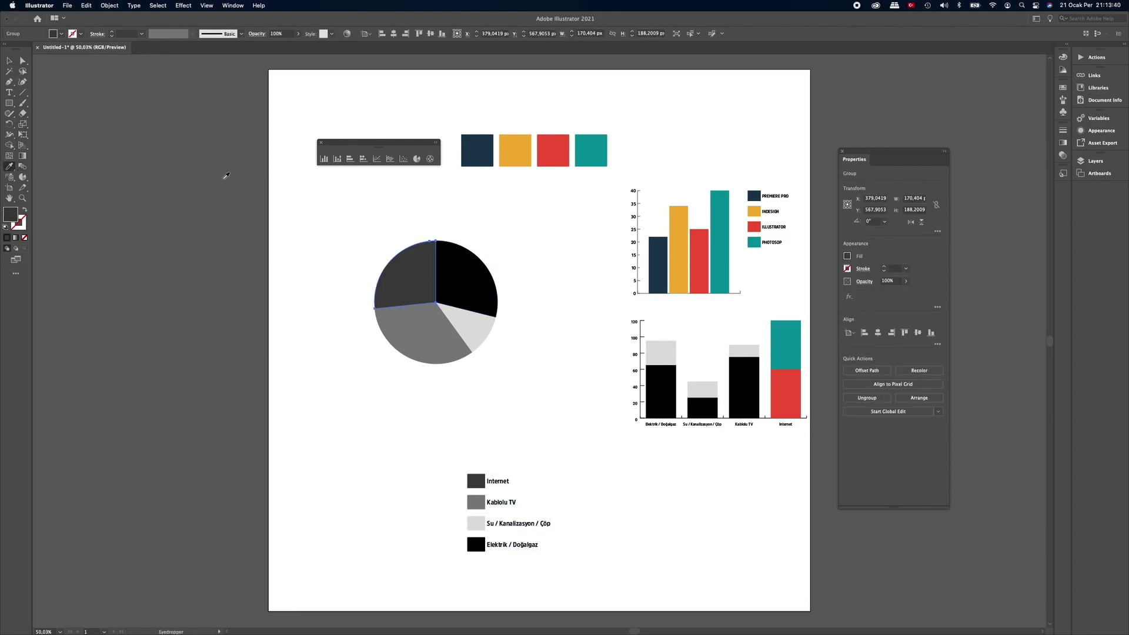
{"action": "left_click", "coordinate": [475, 139]}
{"action": "key", "text": "v"}
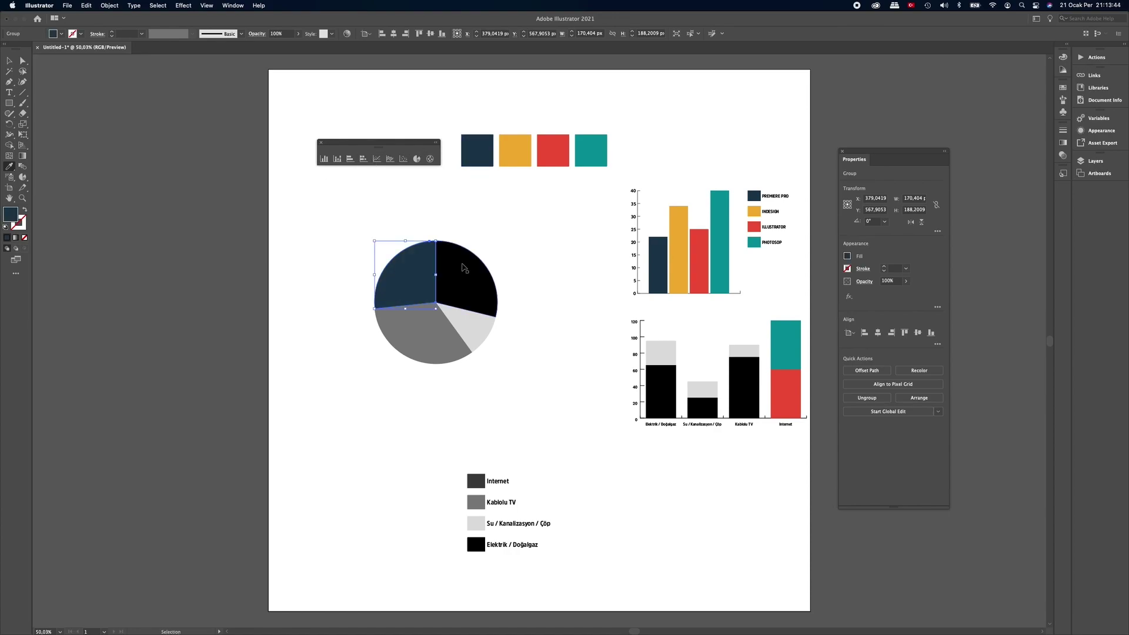
{"action": "left_click", "coordinate": [464, 268]}
{"action": "key", "text": "i"}
{"action": "left_click", "coordinate": [515, 141]}
{"action": "key", "text": "v"}
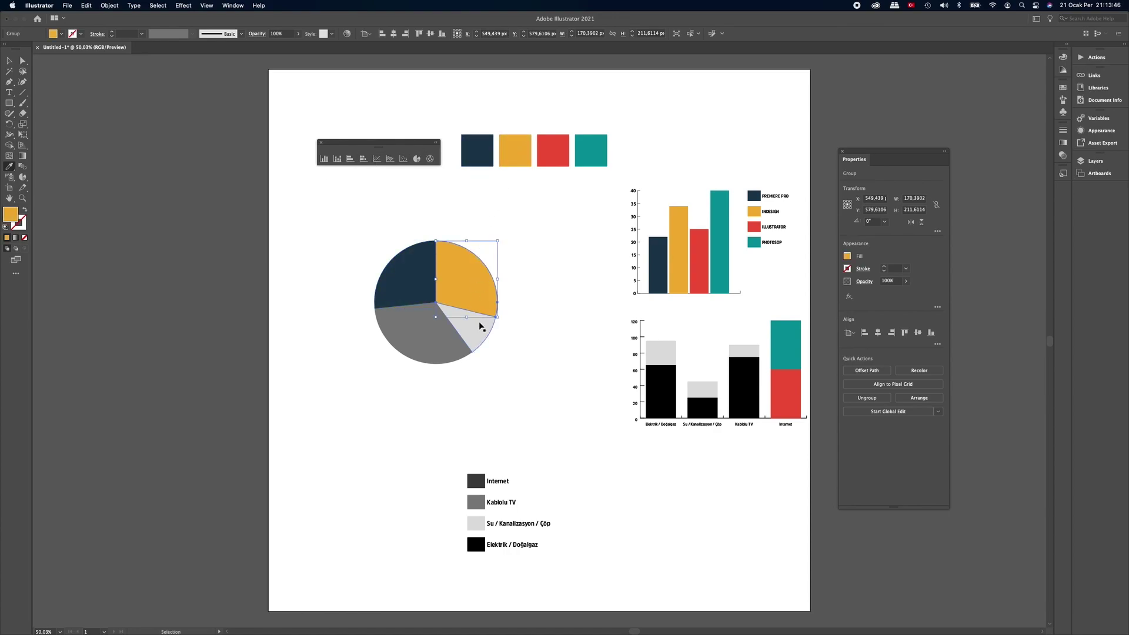
Eyedrop red onto the light grey slice and teal onto the large grey slice
{"action": "left_click", "coordinate": [481, 326]}
{"action": "key", "text": "i"}
{"action": "left_click", "coordinate": [553, 150]}
{"action": "key", "text": "v"}
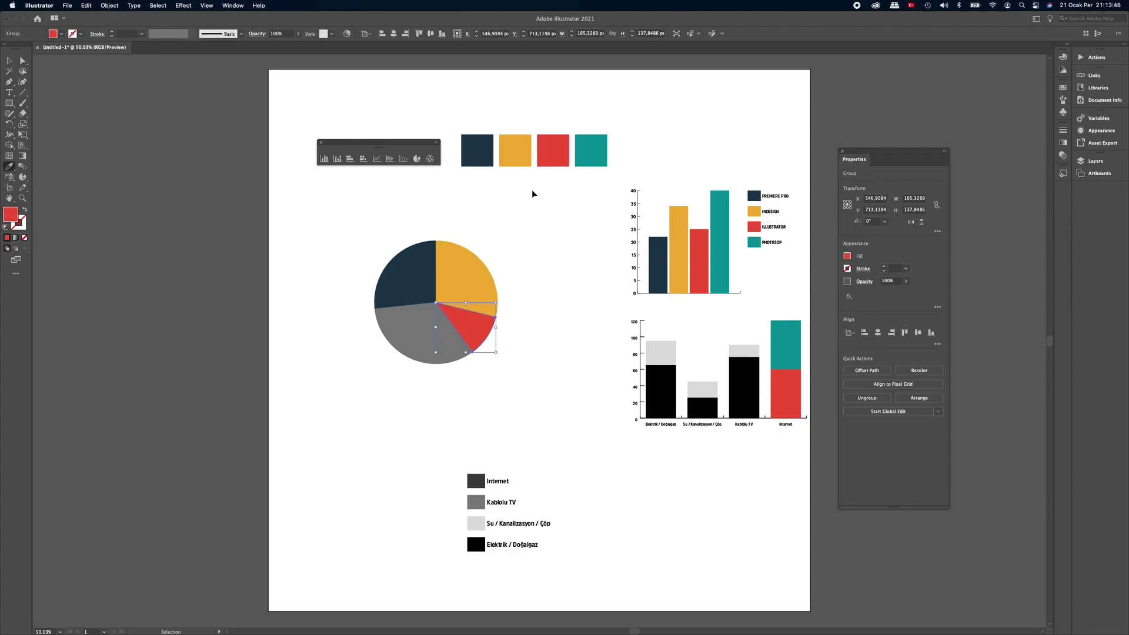
{"action": "left_click", "coordinate": [418, 317]}
{"action": "key", "text": "i"}
{"action": "left_click", "coordinate": [590, 158]}
{"action": "key", "text": "v"}
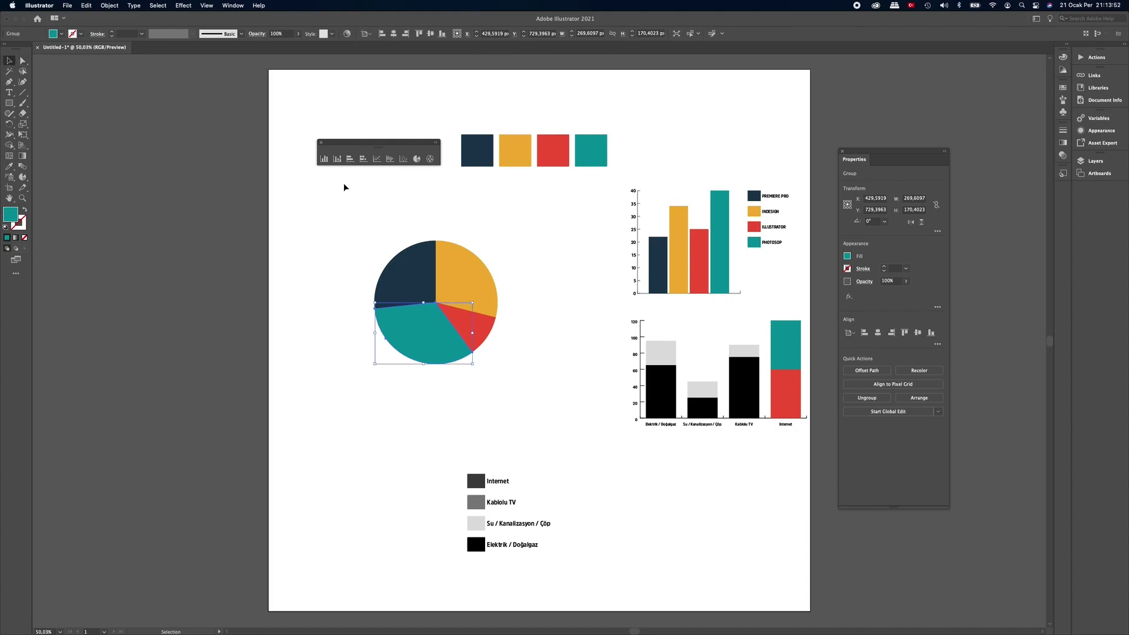
{"action": "left_click", "coordinate": [409, 199]}
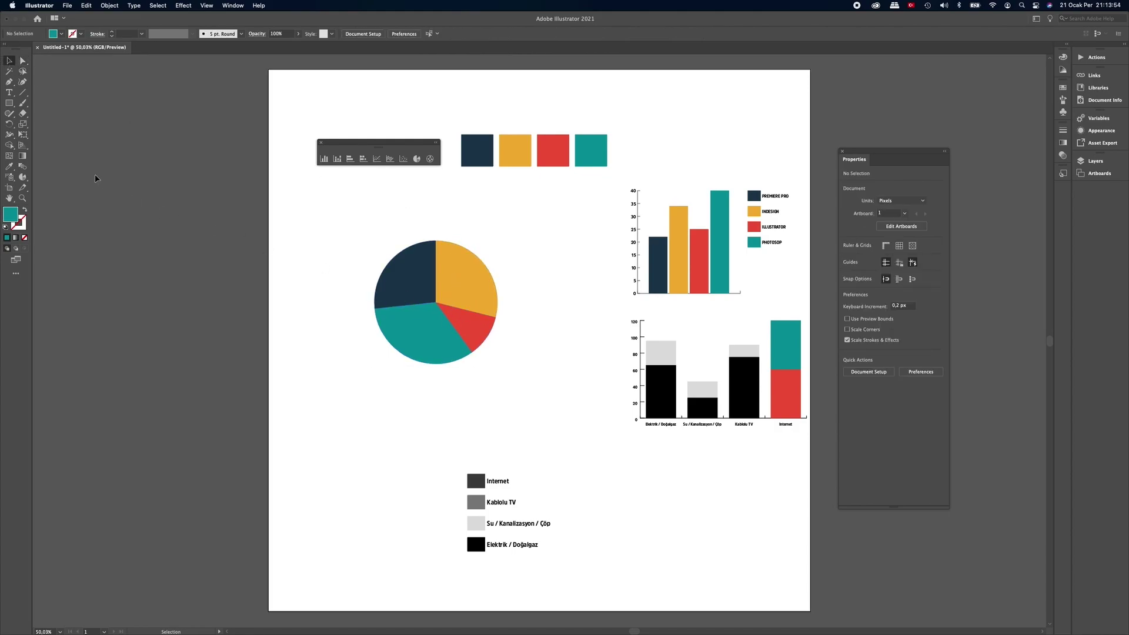
Draw a circle from the pie's centre covering its middle
{"action": "left_click_drag", "start_coordinate": [10, 104], "coordinate": [51, 125]}
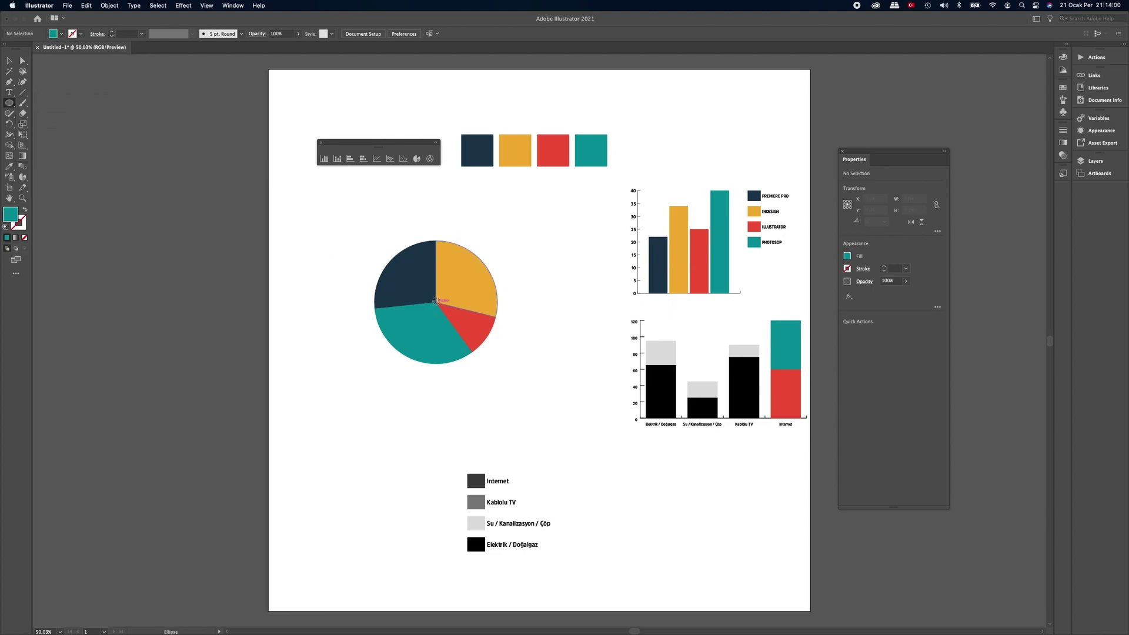
{"action": "left_click", "coordinate": [435, 302]}
{"action": "left_click_drag", "start_coordinate": [435, 302], "coordinate": [444, 336]}
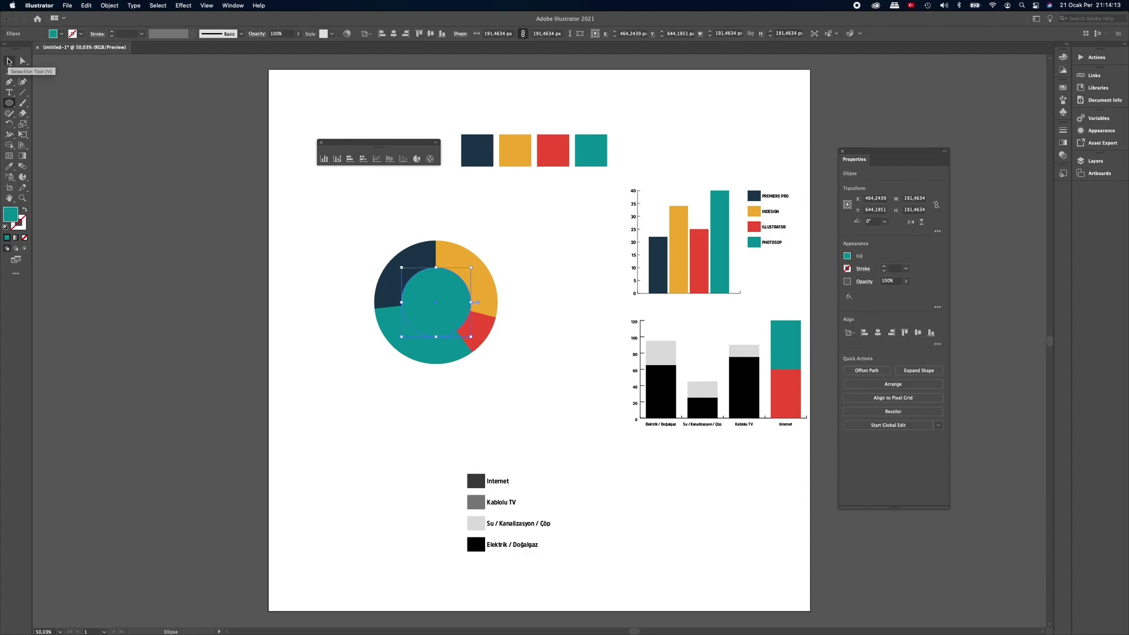
Use Shape Builder on the slices and circle to remove the inner region, hollowing the centre
{"action": "left_click", "coordinate": [9, 61]}
{"action": "left_click_drag", "start_coordinate": [352, 232], "coordinate": [522, 387]}
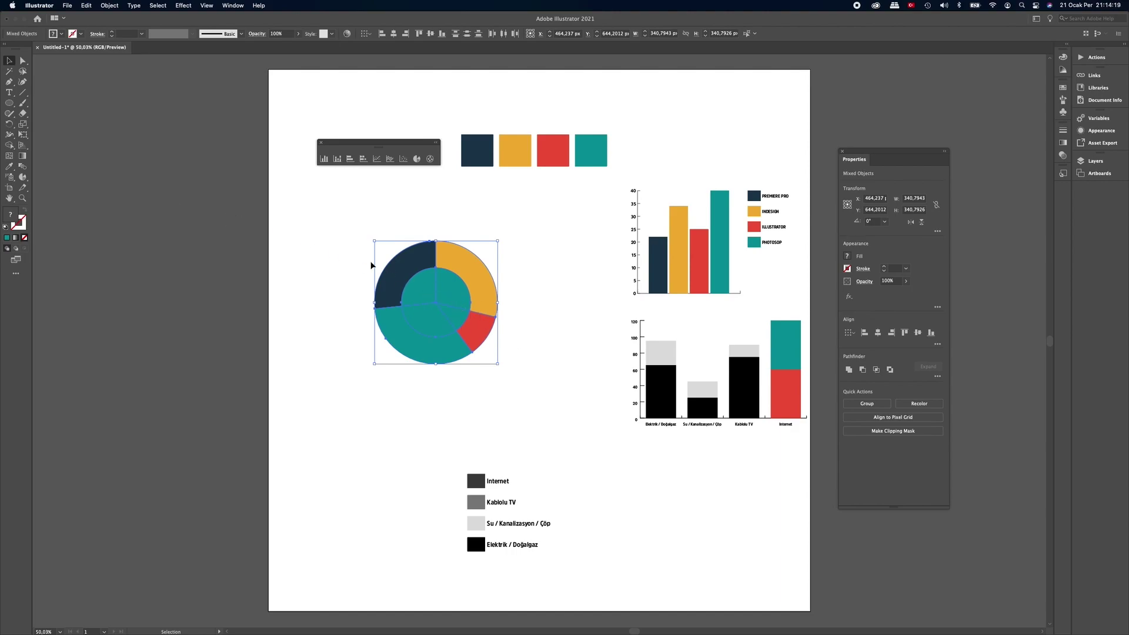
{"action": "left_click", "coordinate": [9, 146]}
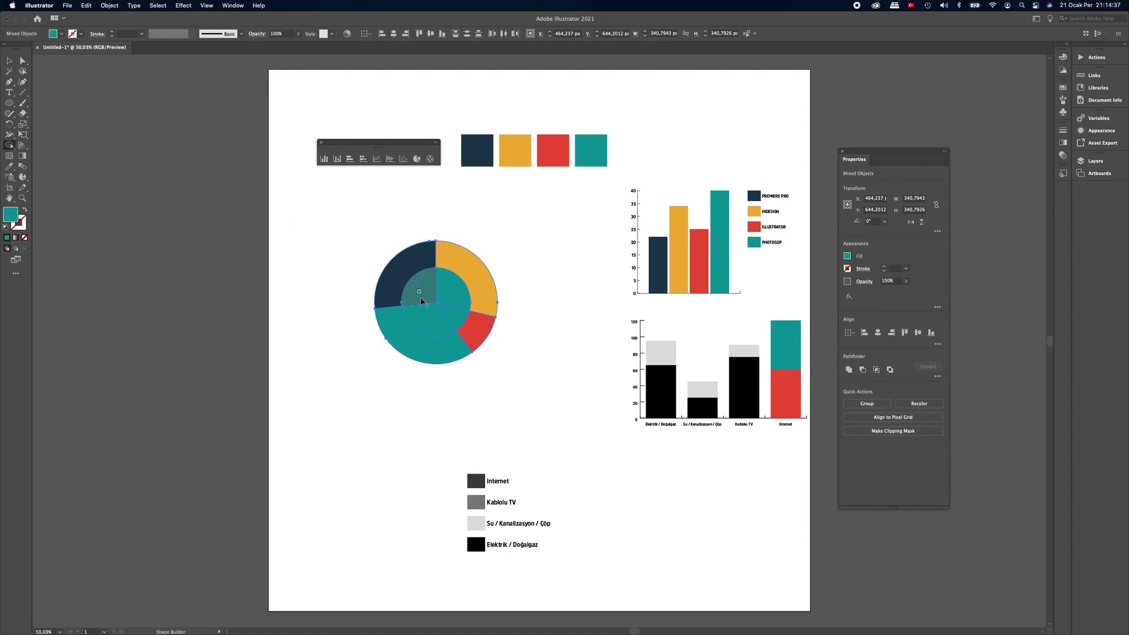
{"action": "mouse_move", "coordinate": [425, 294]}
{"action": "left_mouse_down"}
{"action": "mouse_move", "coordinate": [445, 294]}
{"action": "mouse_move", "coordinate": [431, 319]}
{"action": "left_mouse_up"}
{"action": "left_click", "coordinate": [422, 279], "text": "alt"}
{"action": "key", "text": "v"}
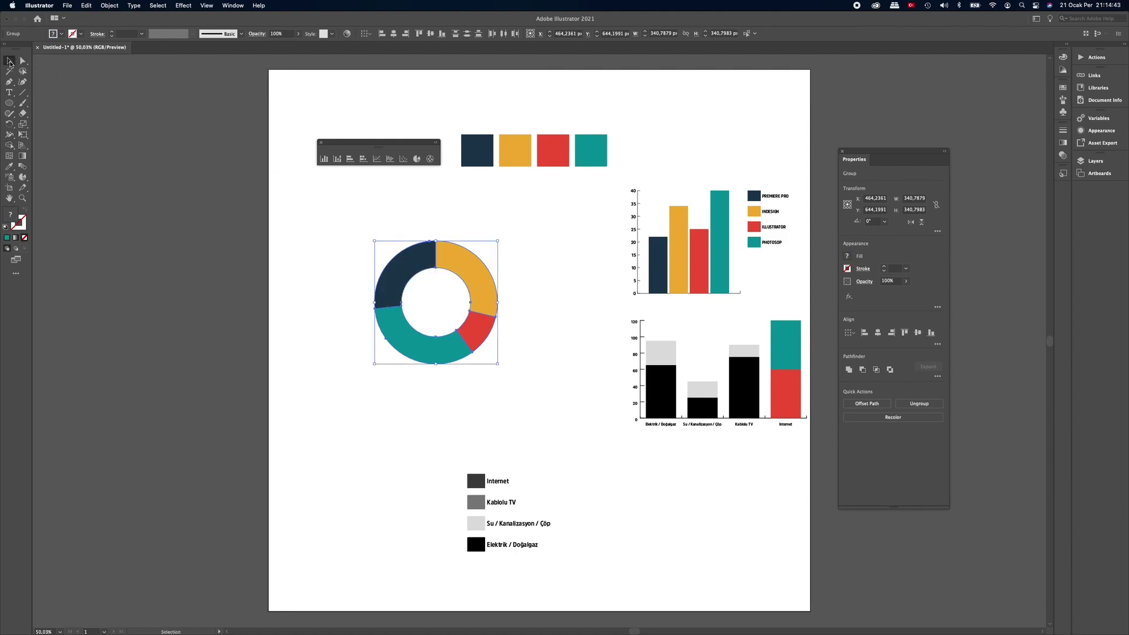
{"action": "left_click", "coordinate": [362, 226]}
{"action": "left_click", "coordinate": [487, 353]}
{"action": "left_click", "coordinate": [512, 373]}
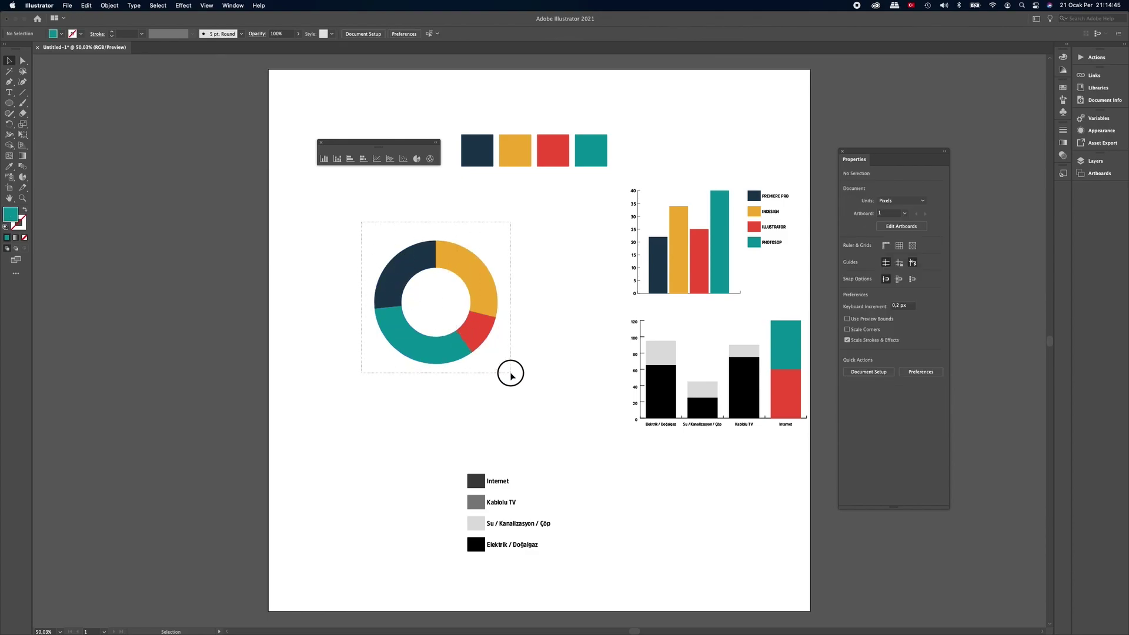
Apply Effect > 3D > Extrude & Bevel to the donut with a custom tilted rotation
{"action": "key", "text": "a"}
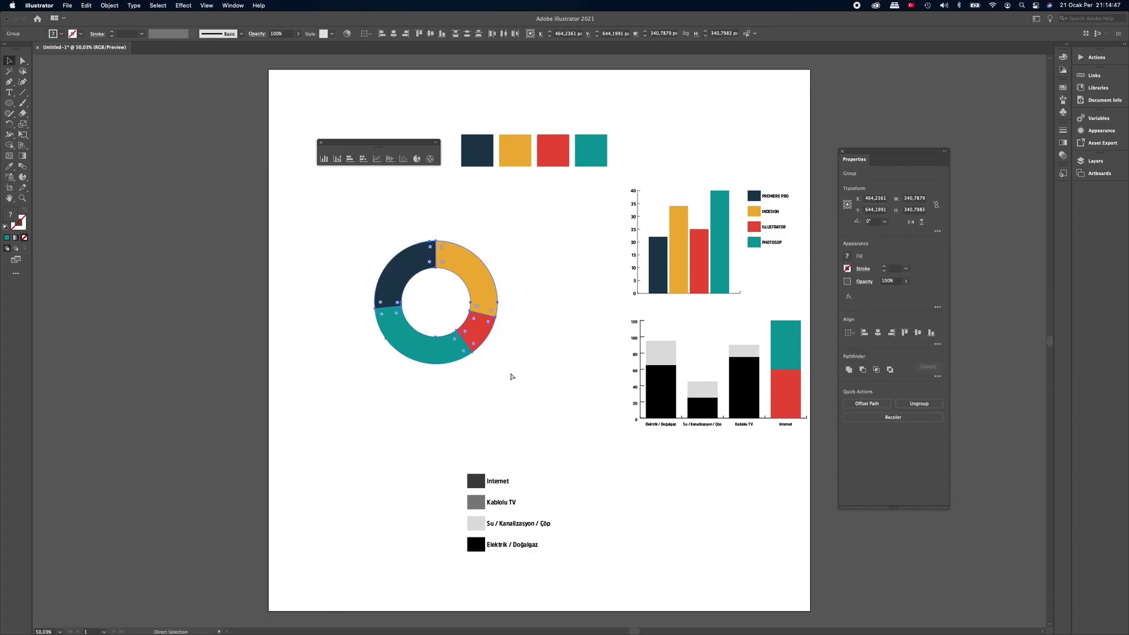
{"action": "key", "text": "v"}
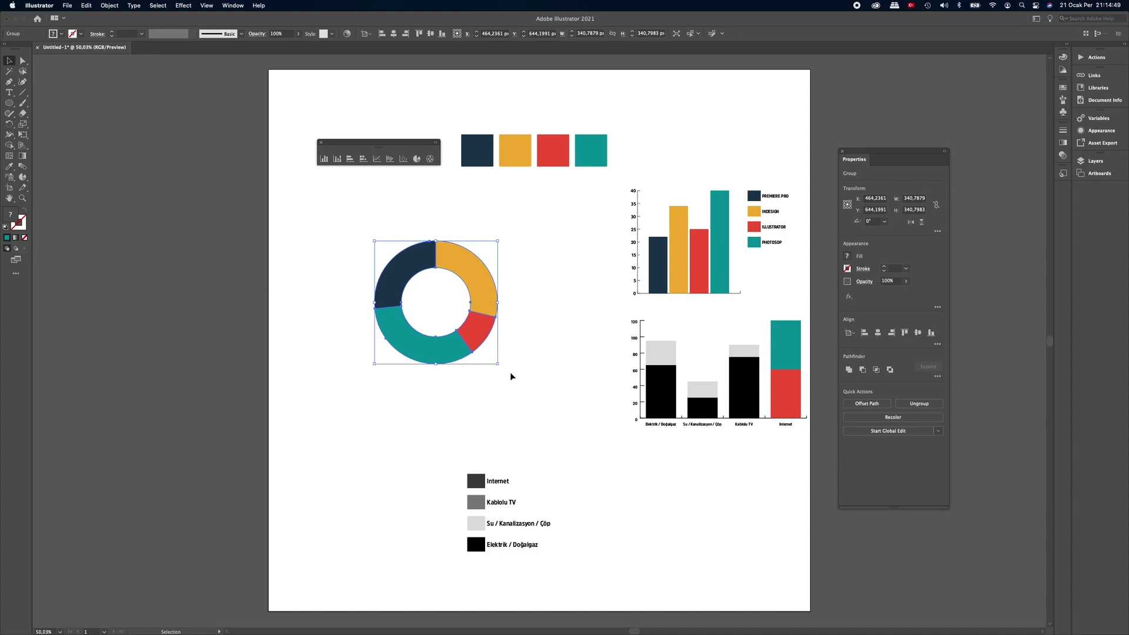
{"action": "left_click", "coordinate": [182, 6]}
{"action": "mouse_move", "coordinate": [202, 67]}
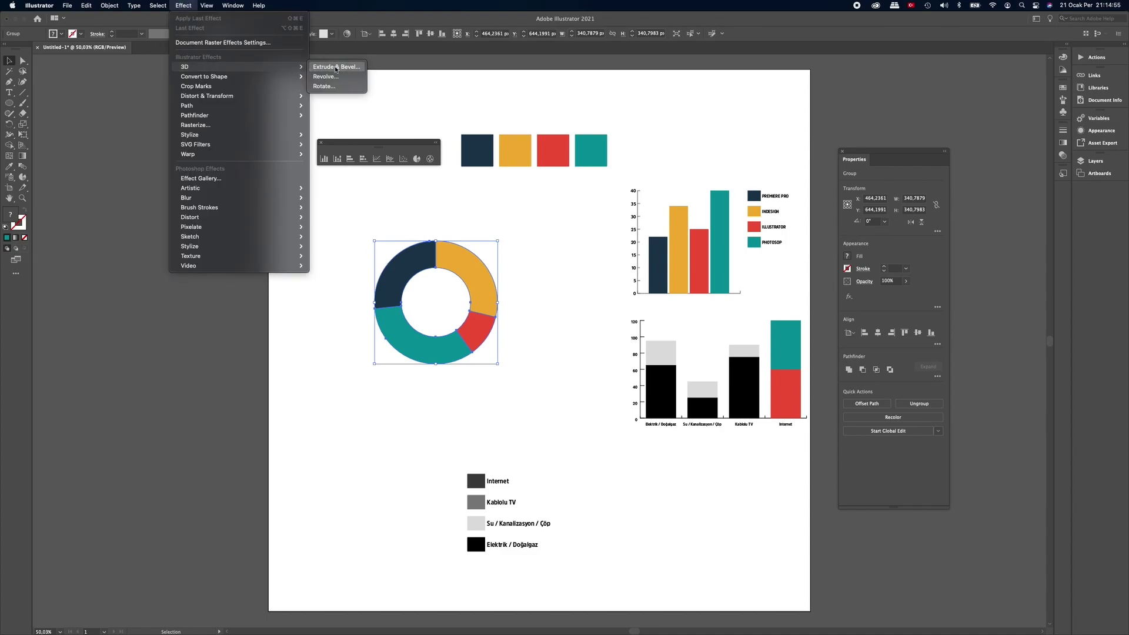
{"action": "left_click", "coordinate": [337, 67]}
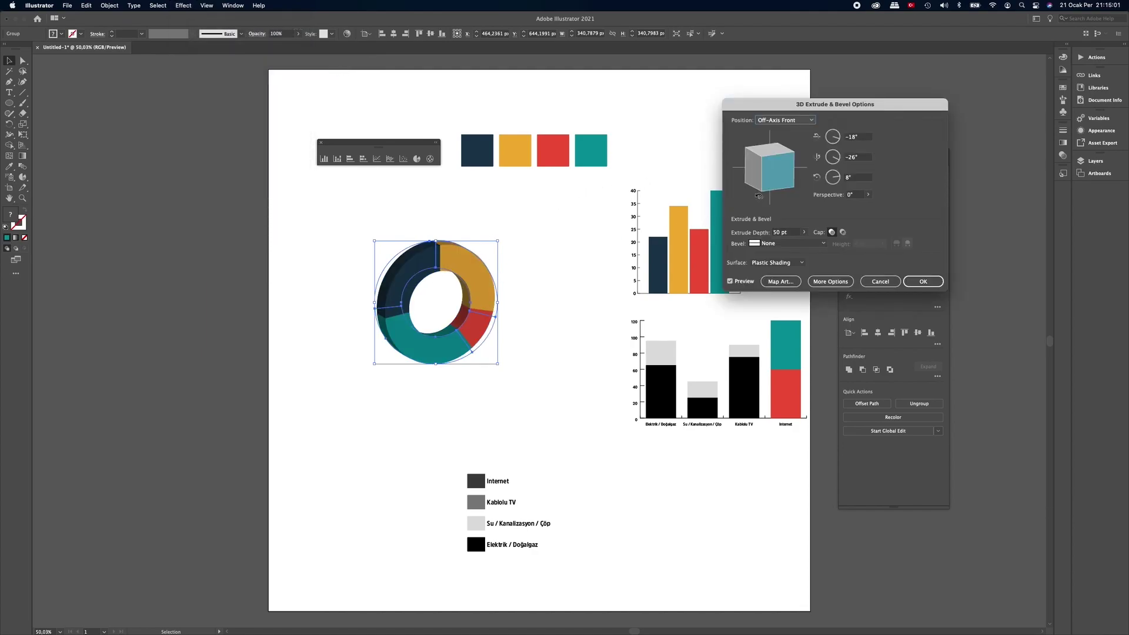
{"action": "left_click_drag", "start_coordinate": [758, 196], "coordinate": [776, 169]}
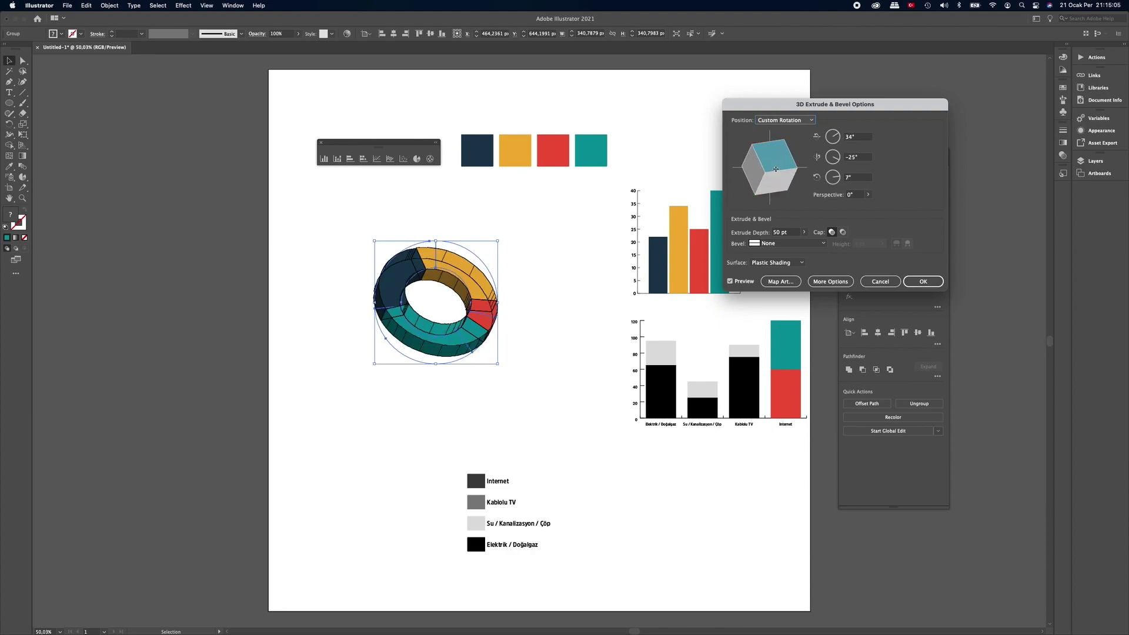
{"action": "left_click_drag", "start_coordinate": [776, 169], "coordinate": [776, 165]}
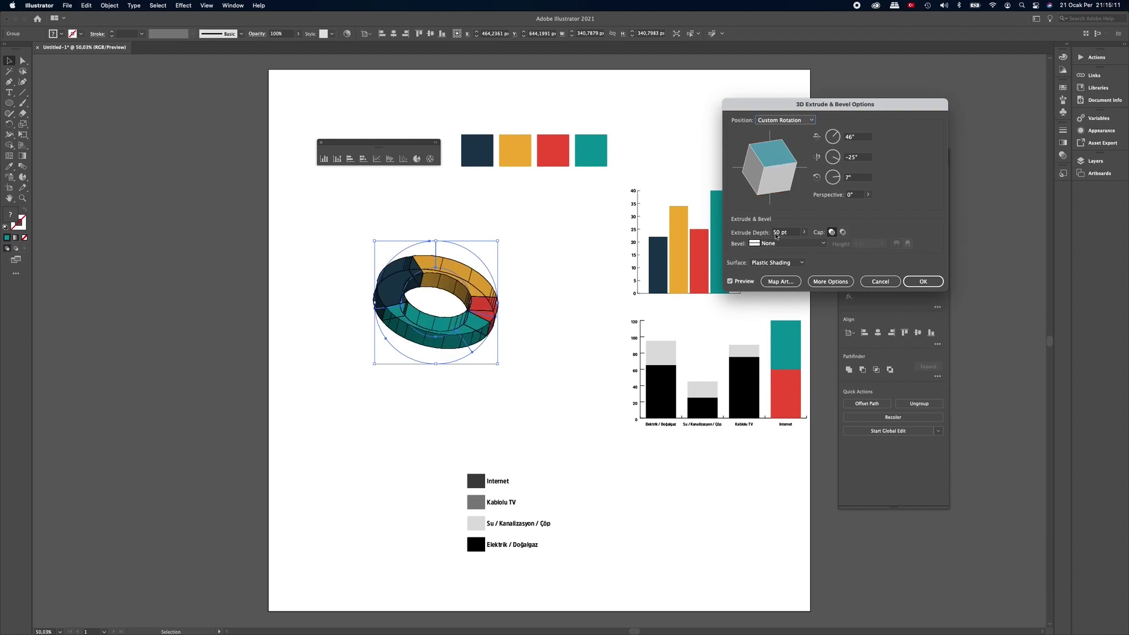
{"action": "left_click", "coordinate": [916, 283]}
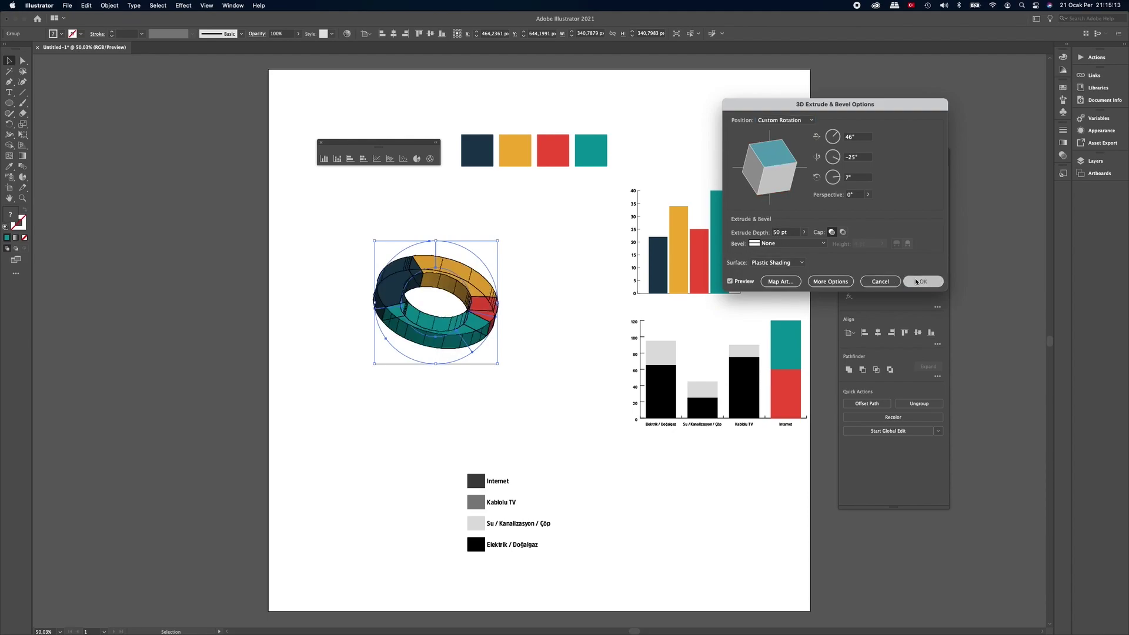
{"action": "left_click", "coordinate": [567, 232]}
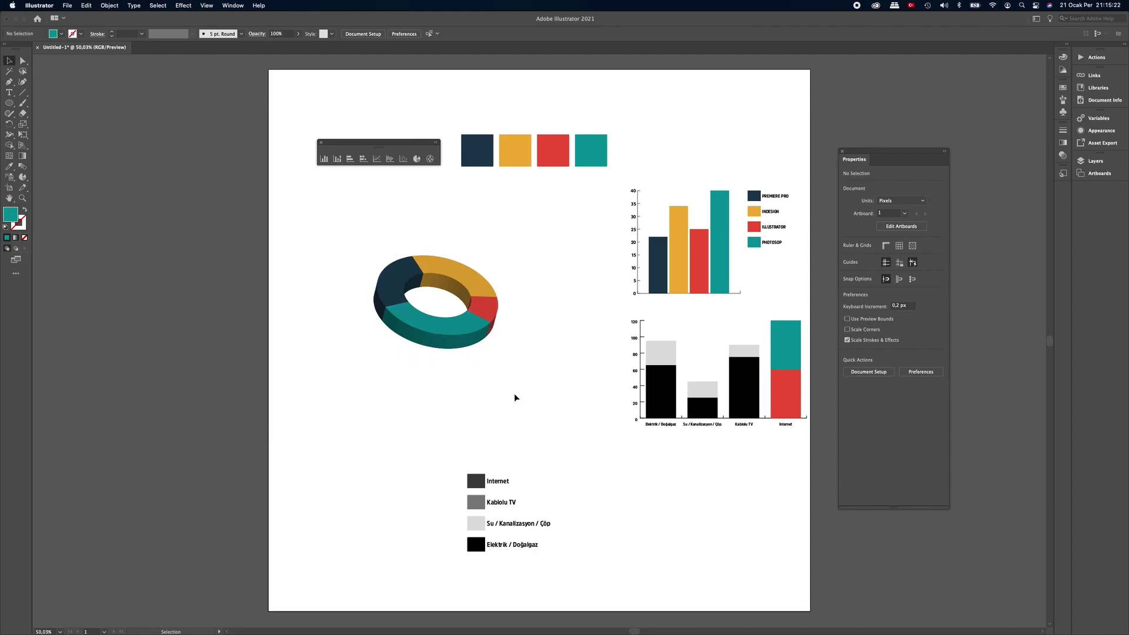
In Outline view, isolate the donut and drag the teal segment down-left out of the ring
{"action": "key", "text": "ctrl+y"}
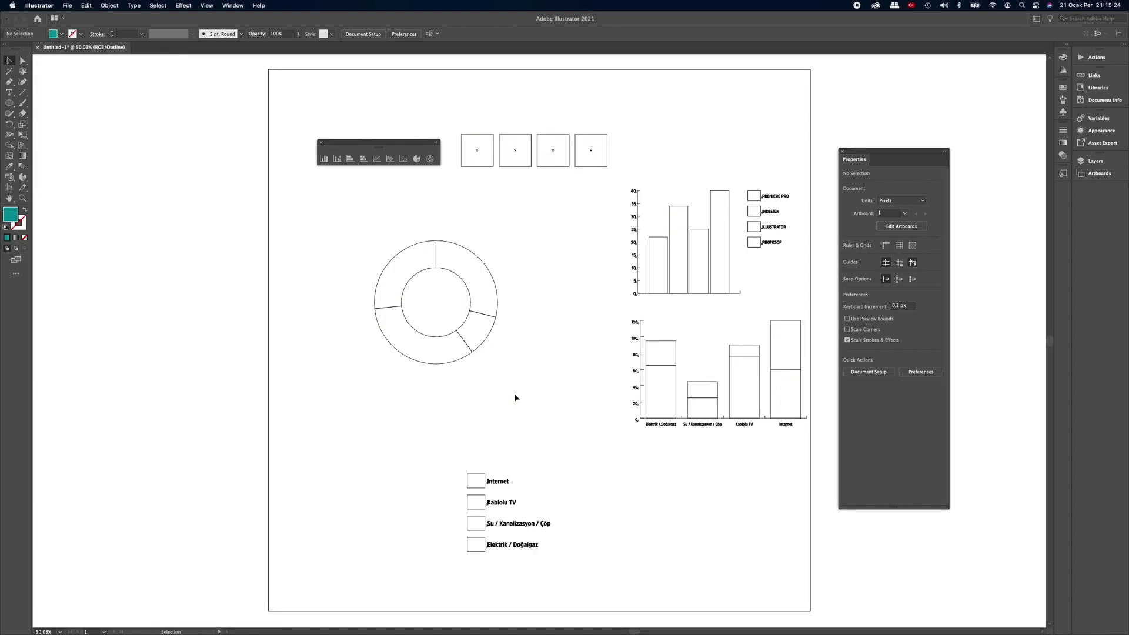
{"action": "left_click", "coordinate": [425, 365]}
{"action": "double_click", "coordinate": [426, 365]}
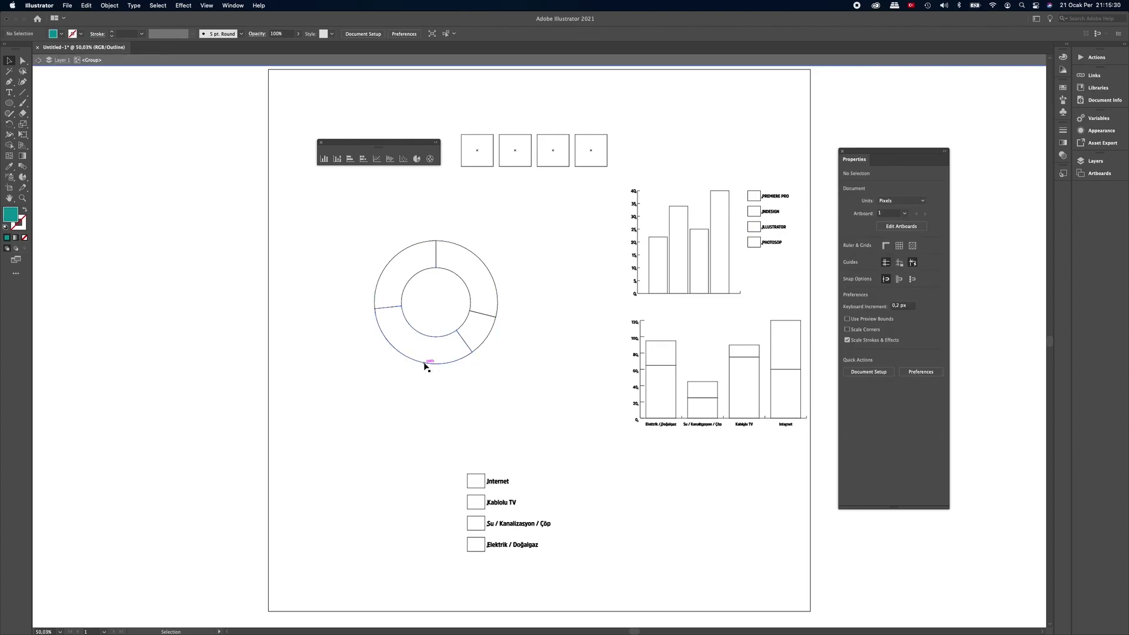
{"action": "left_click", "coordinate": [426, 365]}
{"action": "left_click_drag", "start_coordinate": [425, 364], "coordinate": [419, 378]}
{"action": "left_click", "coordinate": [526, 371]}
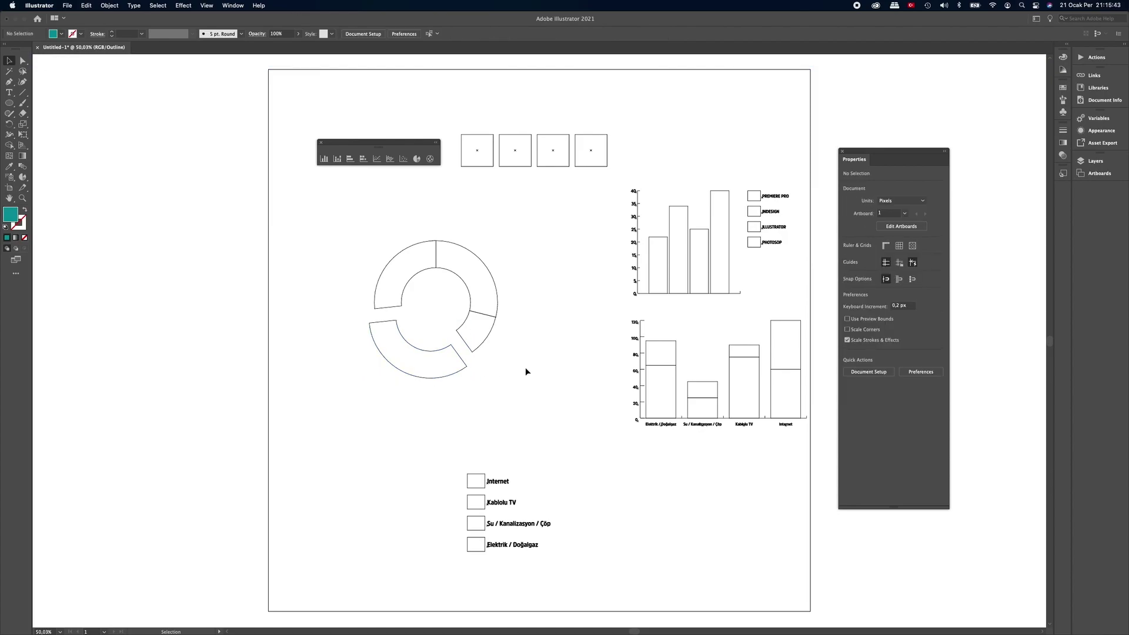
Return from Outline view to Preview and switch back to the Selection tool
{"action": "key", "text": "a"}
{"action": "key", "text": "super+y"}
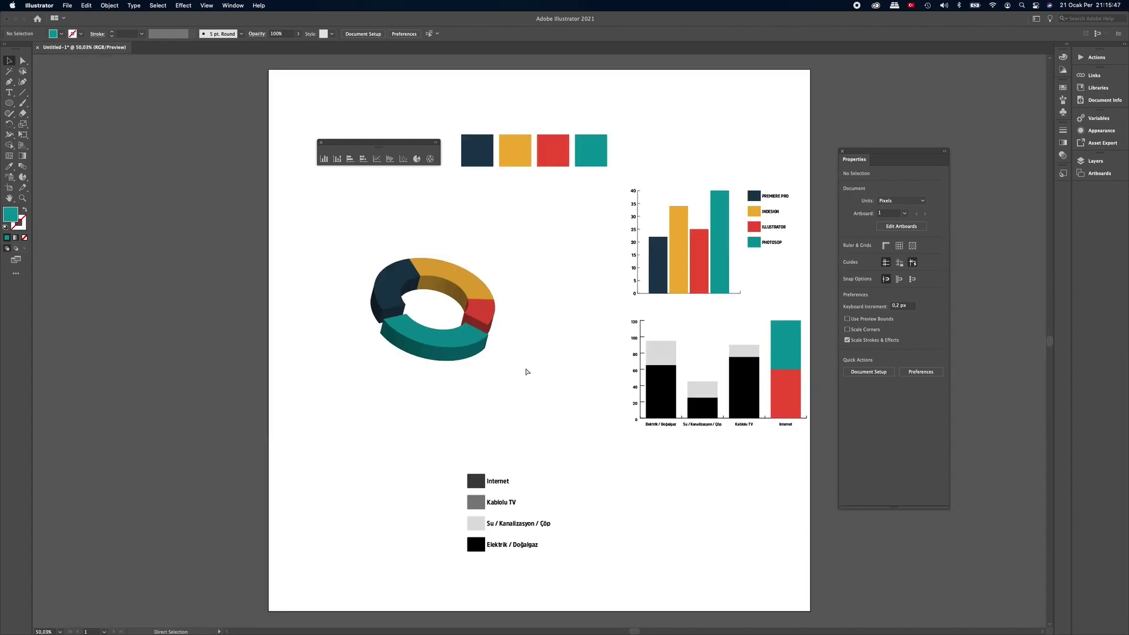
{"action": "key", "text": "v"}
{"action": "mouse_move", "coordinate": [565, 631]}
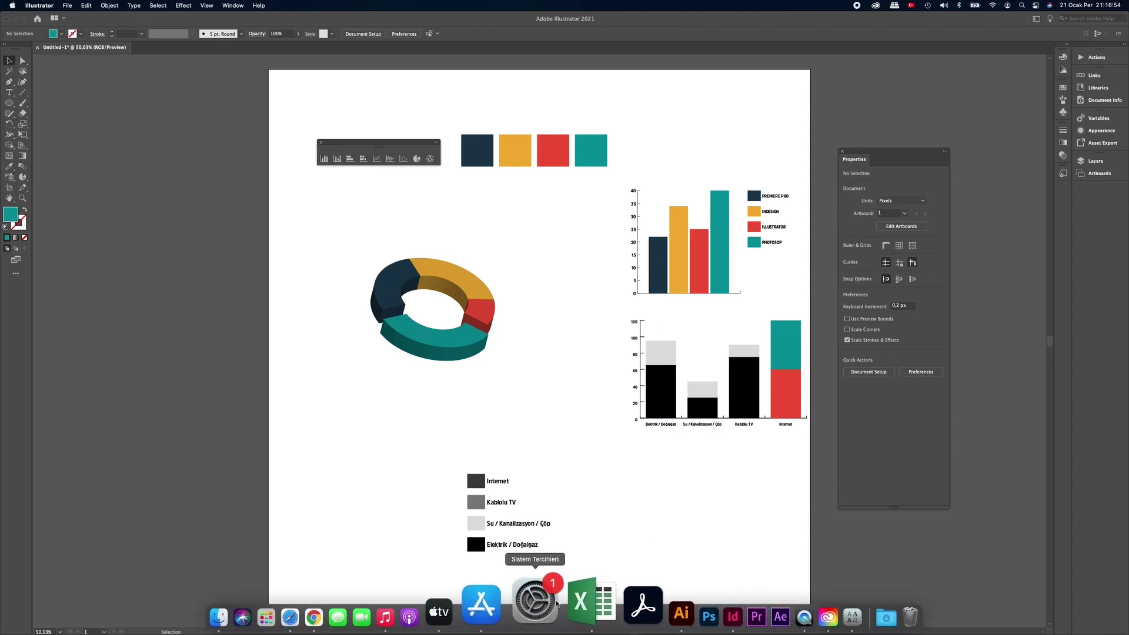
In Excel, select the whole Aile Bütçesi budget chart to copy it
{"action": "left_click", "coordinate": [570, 601]}
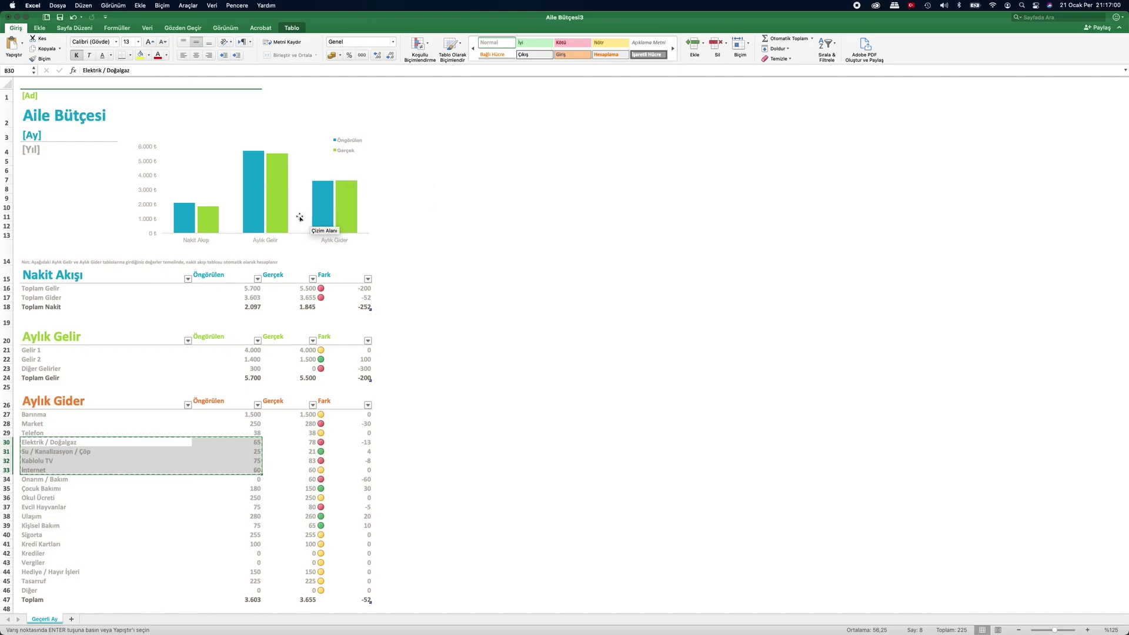
{"action": "left_click", "coordinate": [329, 137]}
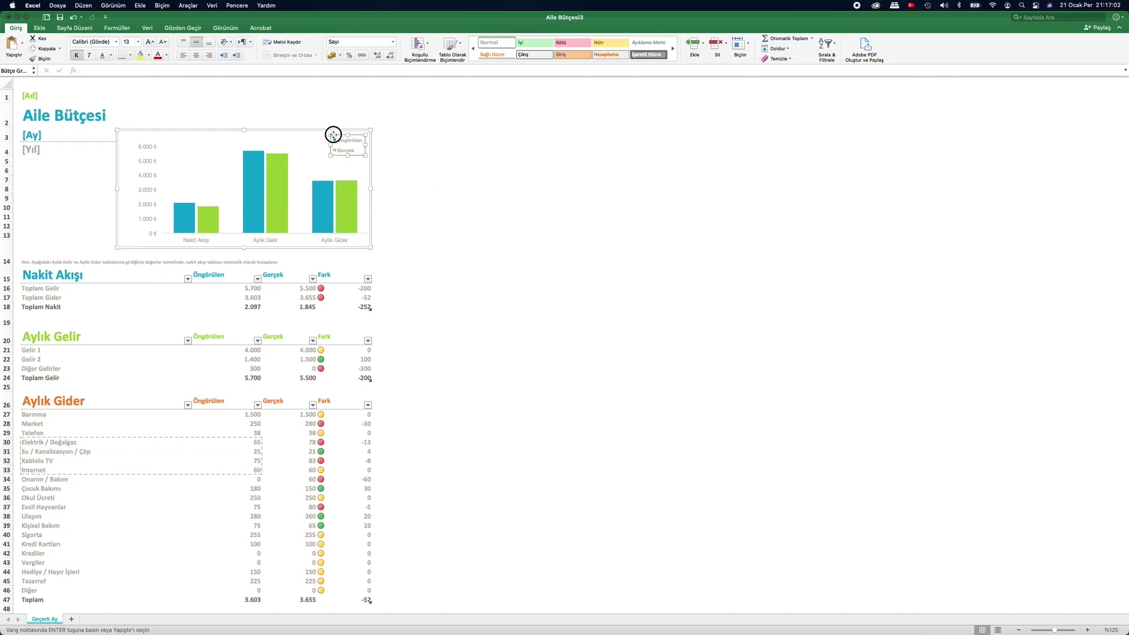
{"action": "left_click", "coordinate": [311, 135]}
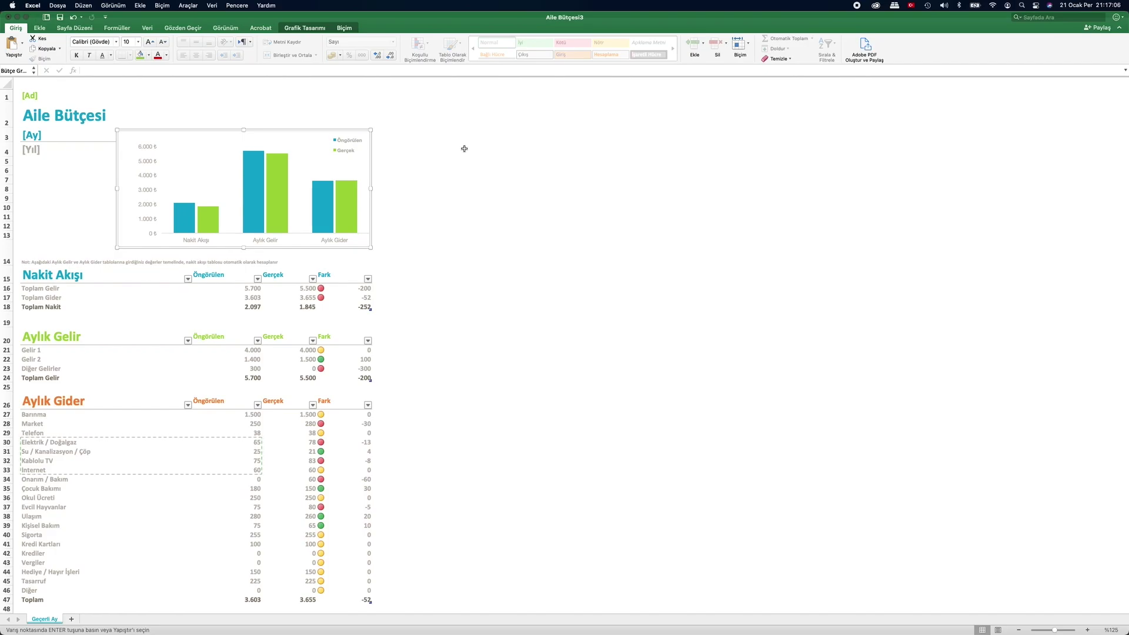
{"action": "key", "text": "Escape"}
{"action": "mouse_move", "coordinate": [668, 631]}
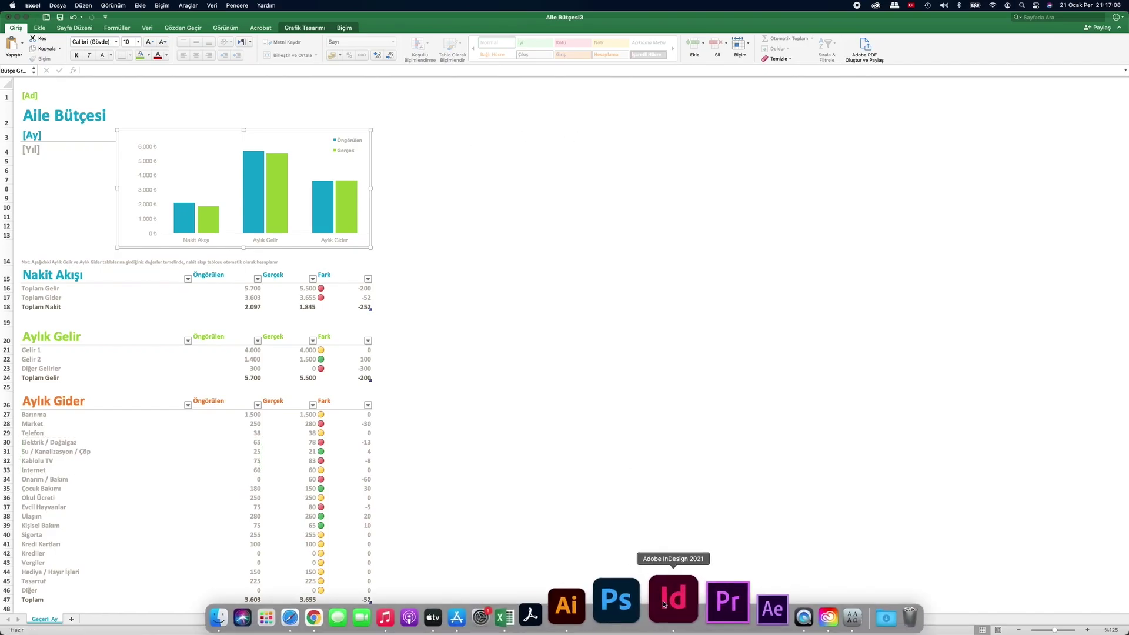
Swap the old InDesign bar chart for the pasted Excel budget chart, leaving it deselected
{"action": "left_click", "coordinate": [668, 600]}
{"action": "left_click_drag", "start_coordinate": [320, 149], "coordinate": [747, 490]}
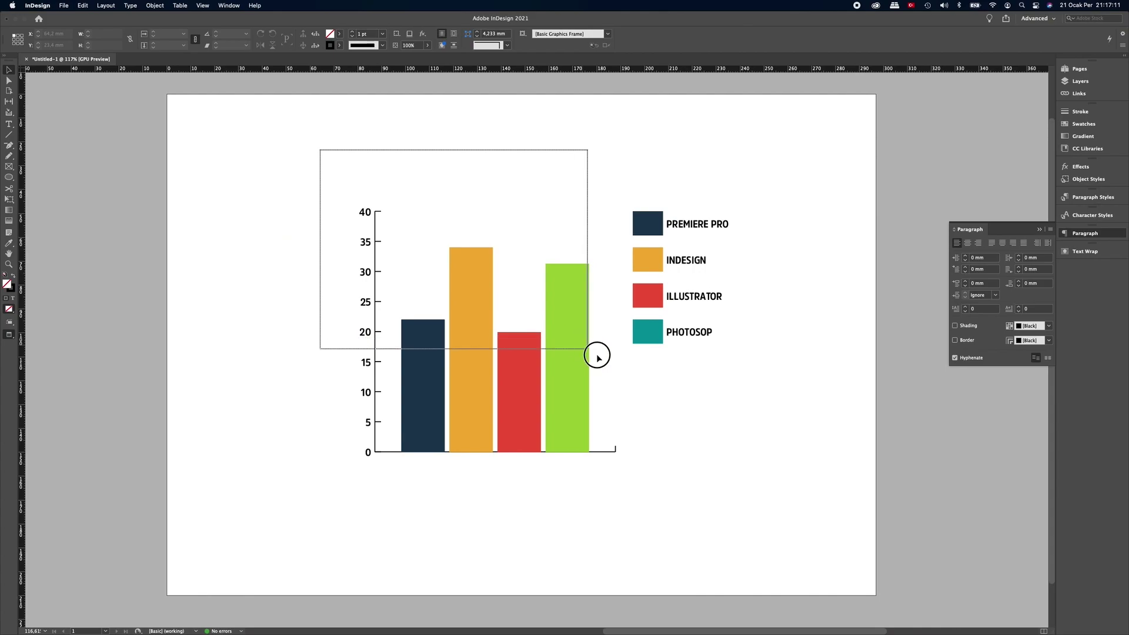
{"action": "key", "text": "super+z"}
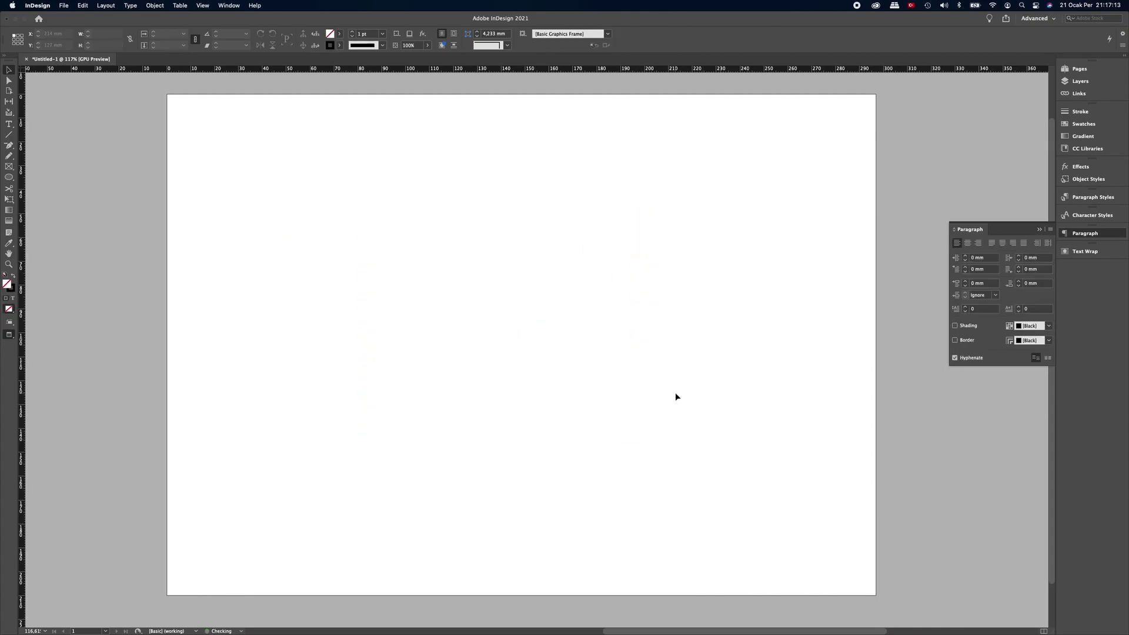
{"action": "key", "text": "shift+super+z"}
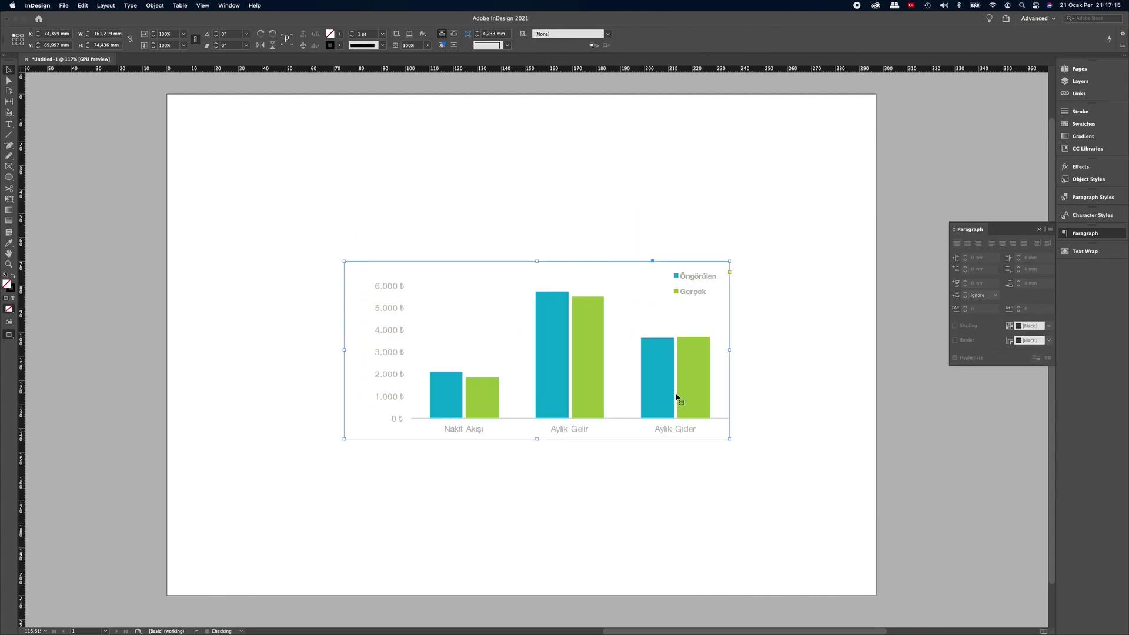
{"action": "left_click", "coordinate": [749, 381]}
{"action": "left_click", "coordinate": [715, 320]}
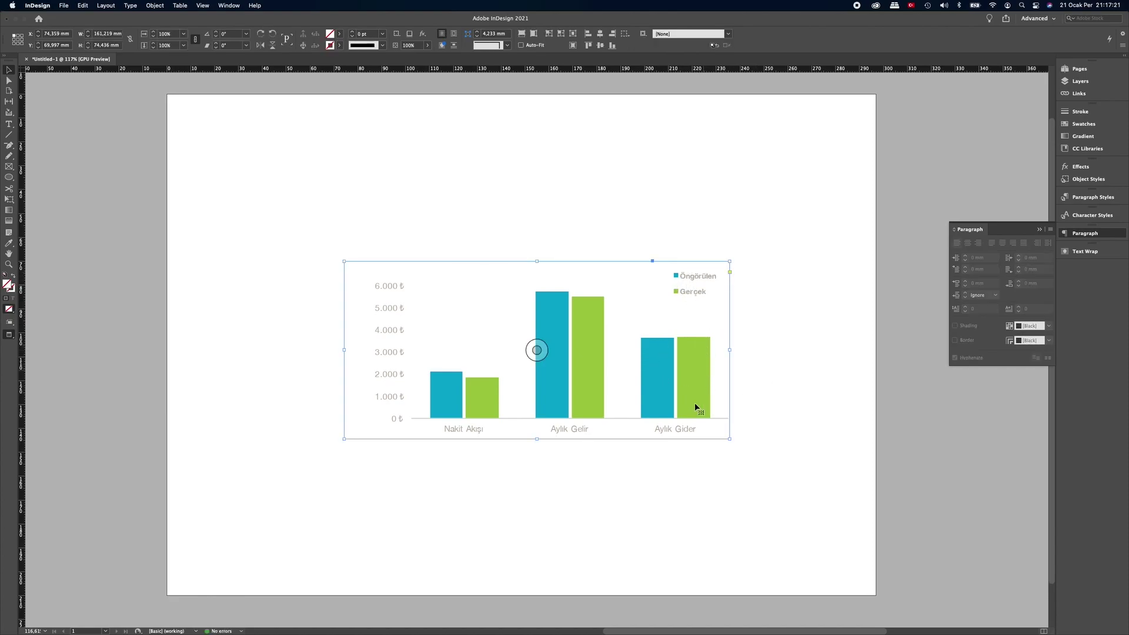
{"action": "left_click", "coordinate": [765, 404]}
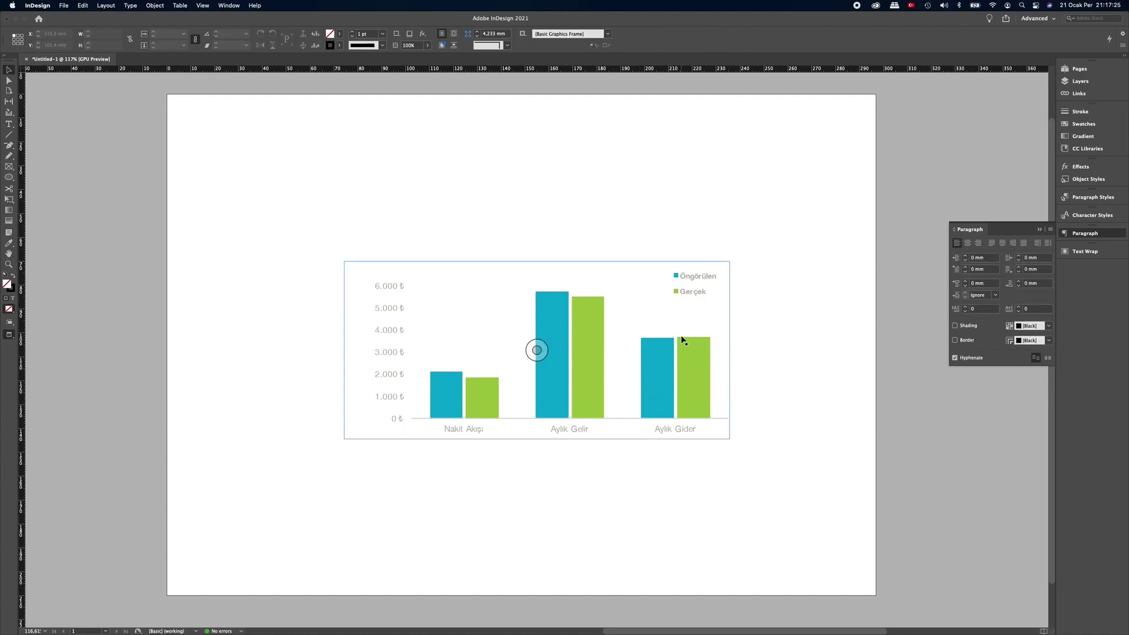
{"action": "mouse_move", "coordinate": [619, 602]}
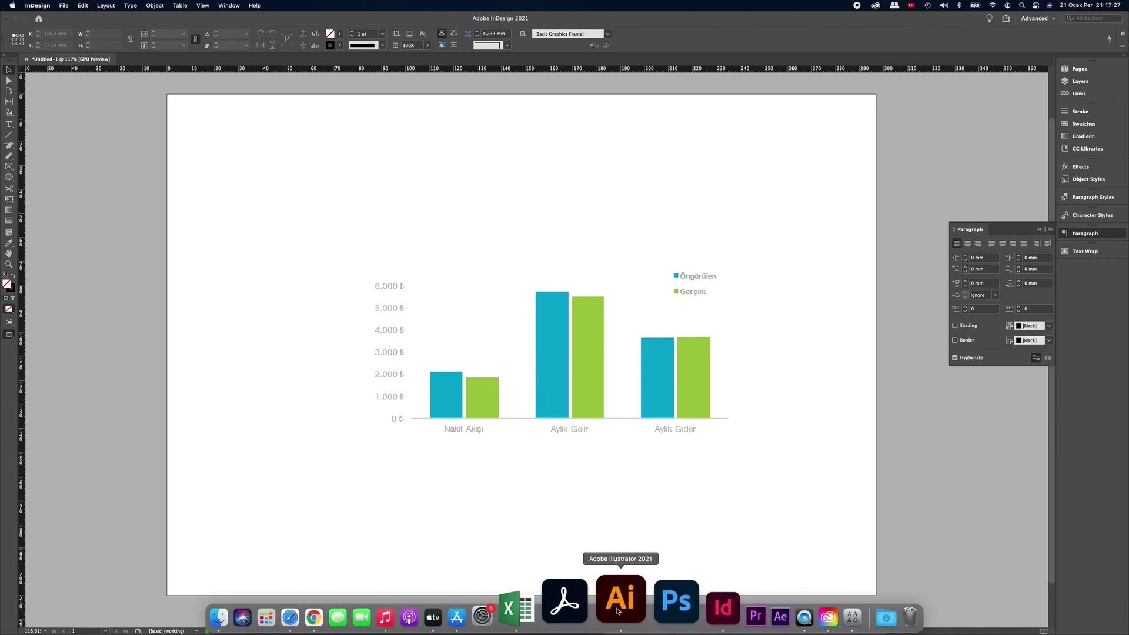
{"action": "left_click", "coordinate": [617, 611]}
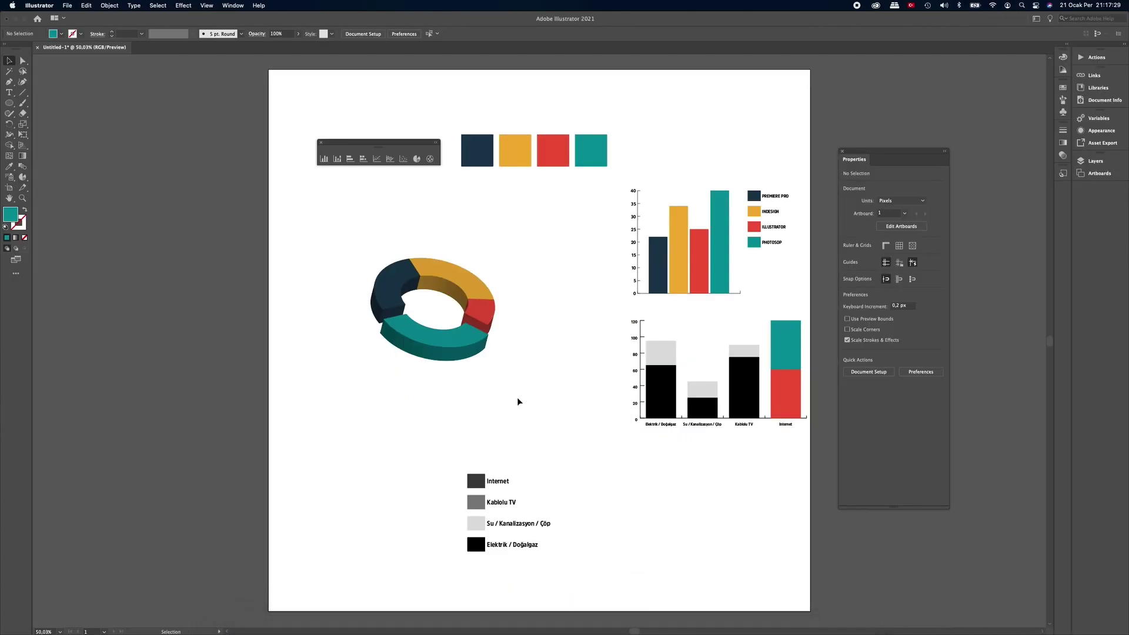
Move the donut and both bar charts left off the artboard and delete the legend squares
{"action": "left_click_drag", "start_coordinate": [354, 189], "coordinate": [796, 446]}
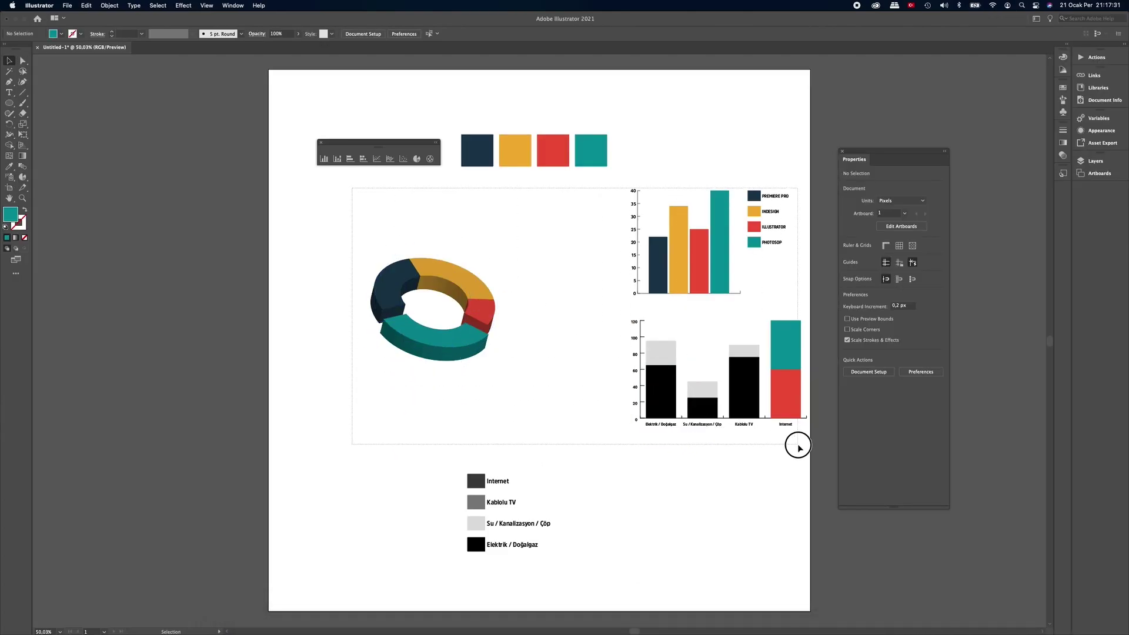
{"action": "left_click_drag", "start_coordinate": [788, 399], "coordinate": [169, 366]}
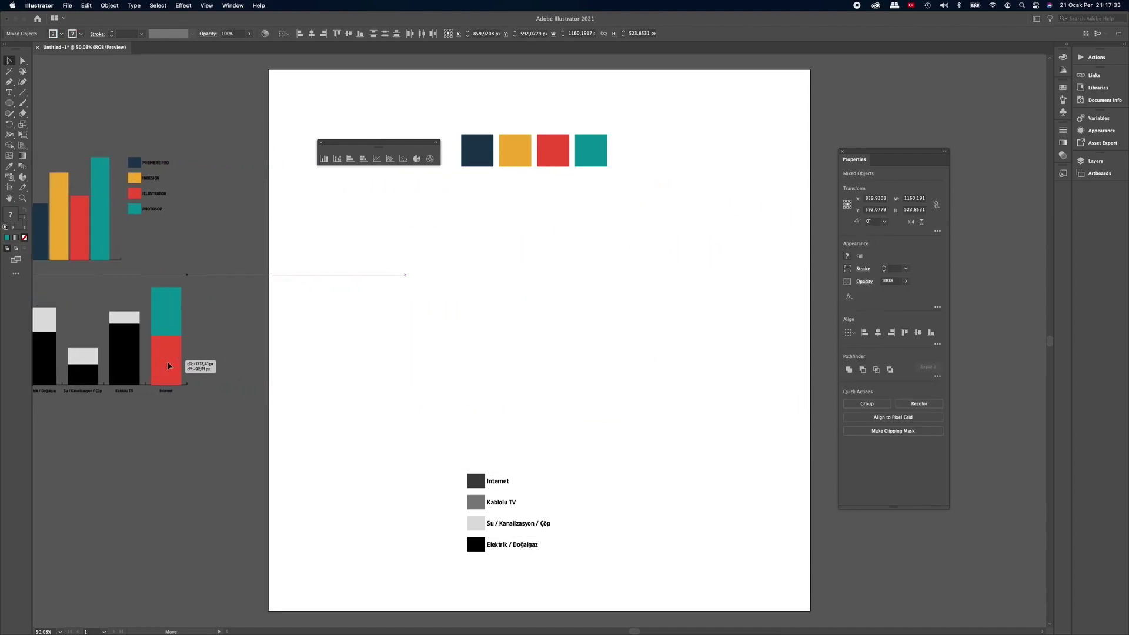
{"action": "left_click_drag", "start_coordinate": [436, 466], "coordinate": [598, 567]}
{"action": "key", "text": "Delete"}
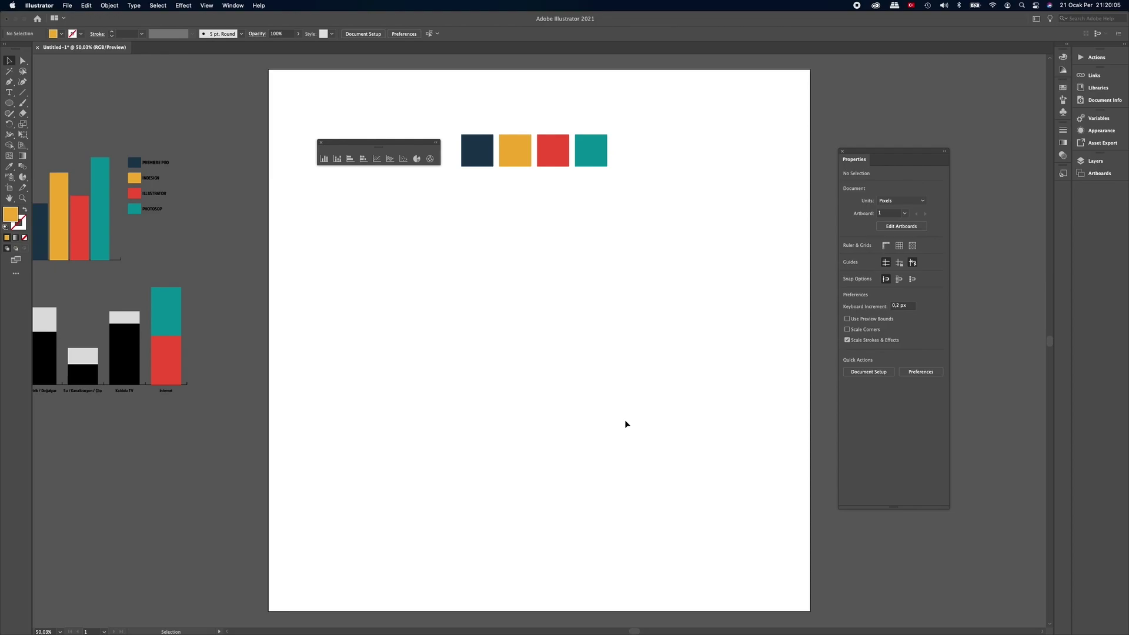
{"action": "mouse_move", "coordinate": [558, 605]}
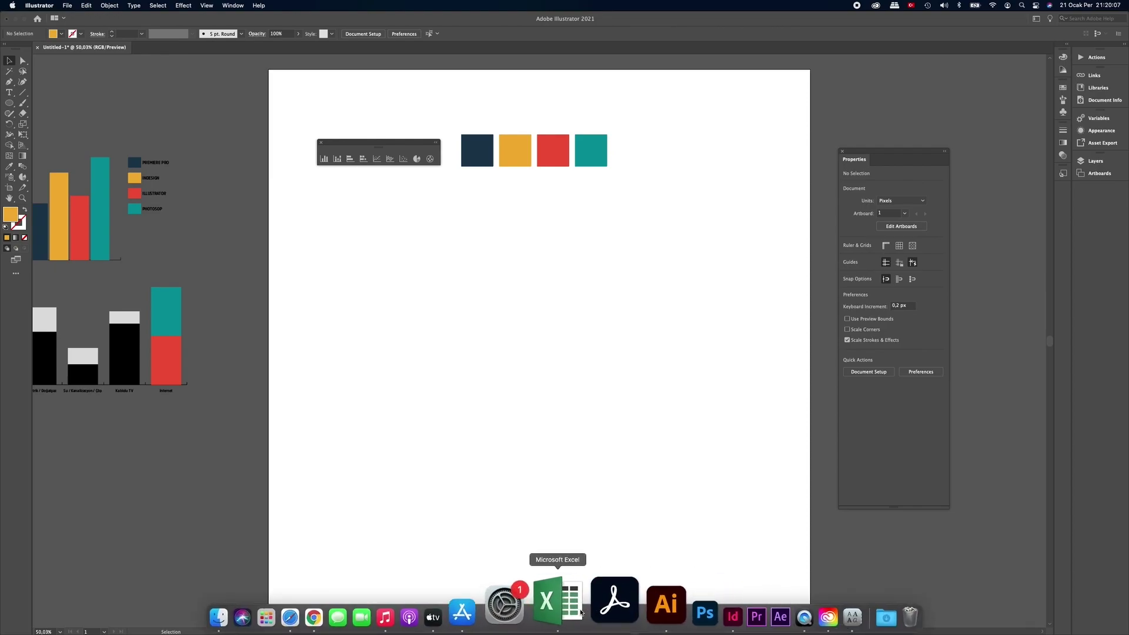
{"action": "left_click", "coordinate": [581, 613]}
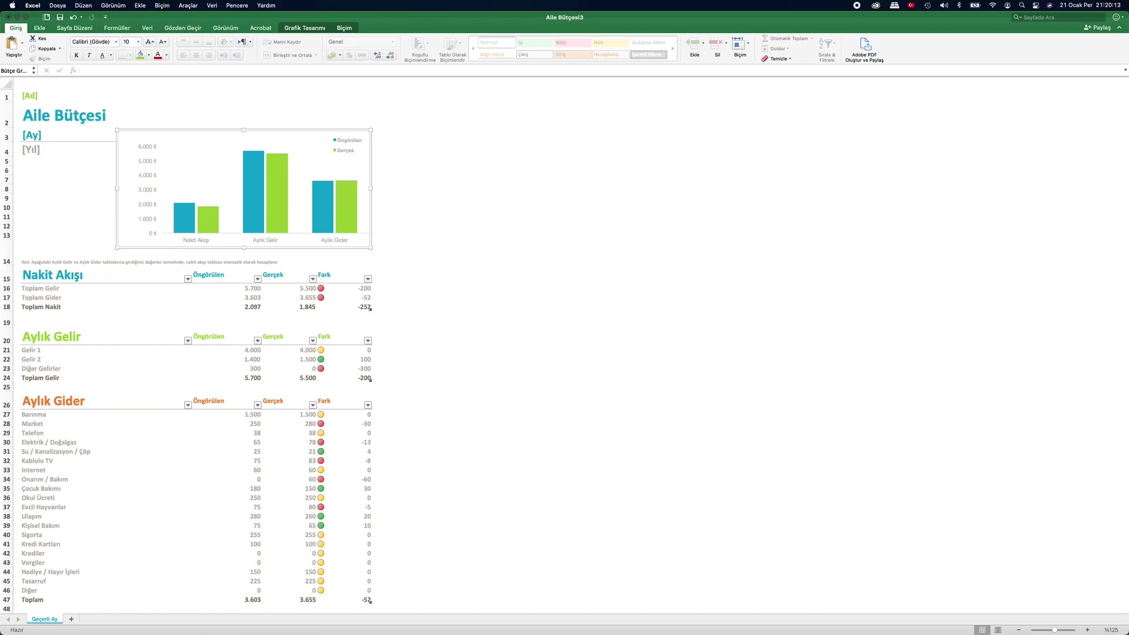
Leave Excel's budget workbook and return to the Illustrator document
{"action": "left_click", "coordinate": [618, 611]}
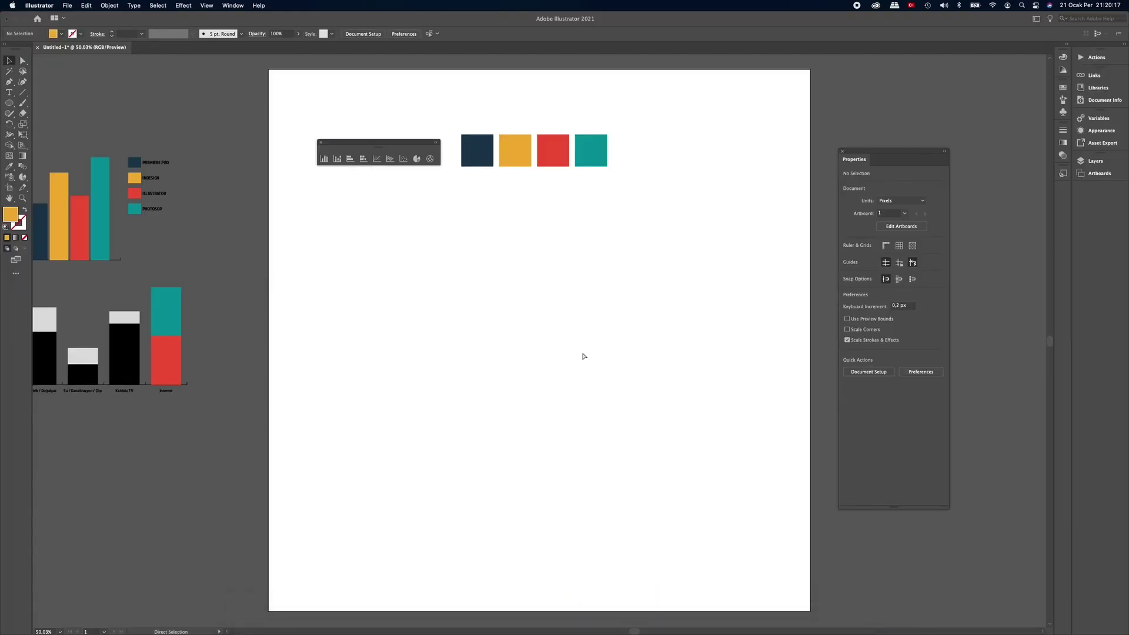
Paste the Excel budget chart into Illustrator, accept the PDF objects notice, and scale it up
{"action": "key", "text": "super+v"}
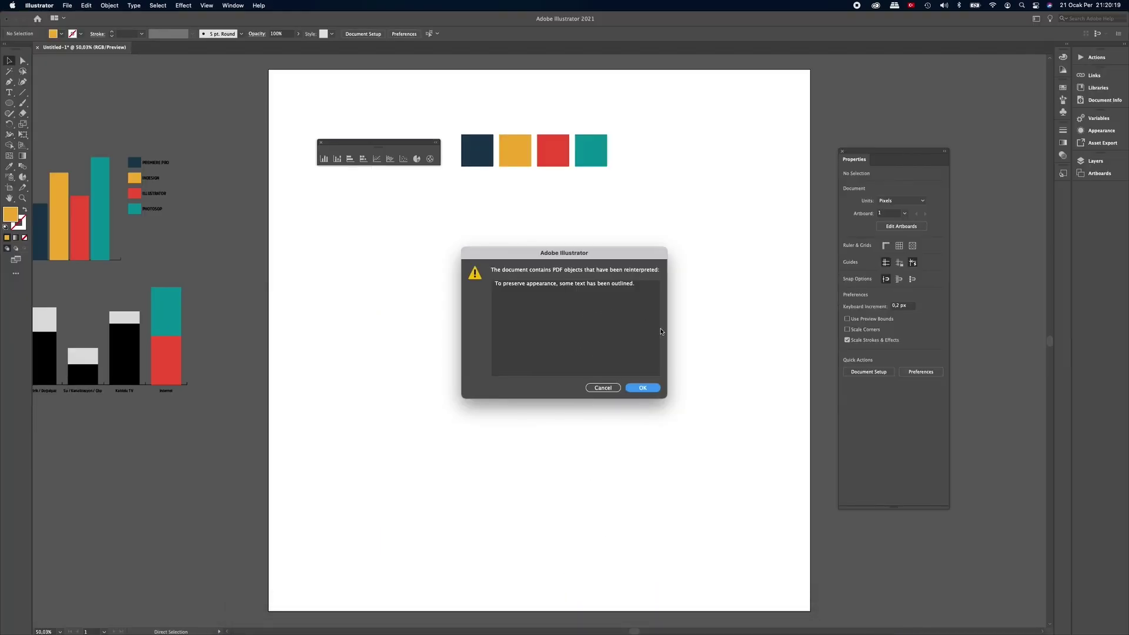
{"action": "left_click", "coordinate": [647, 390]}
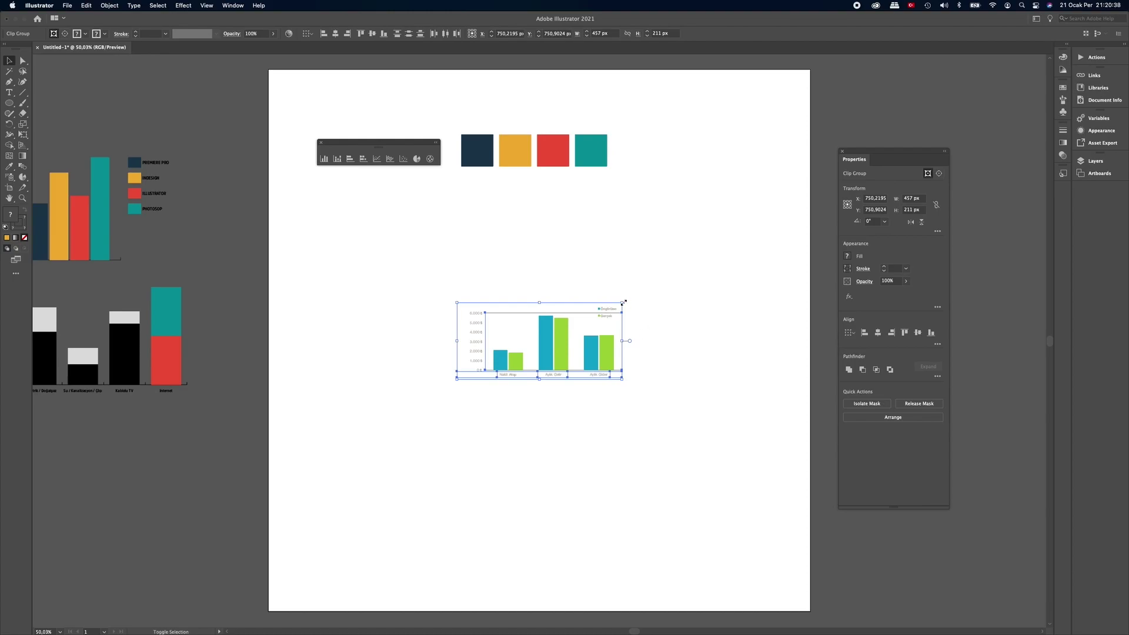
{"action": "left_click_drag", "start_coordinate": [622, 302], "coordinate": [685, 263]}
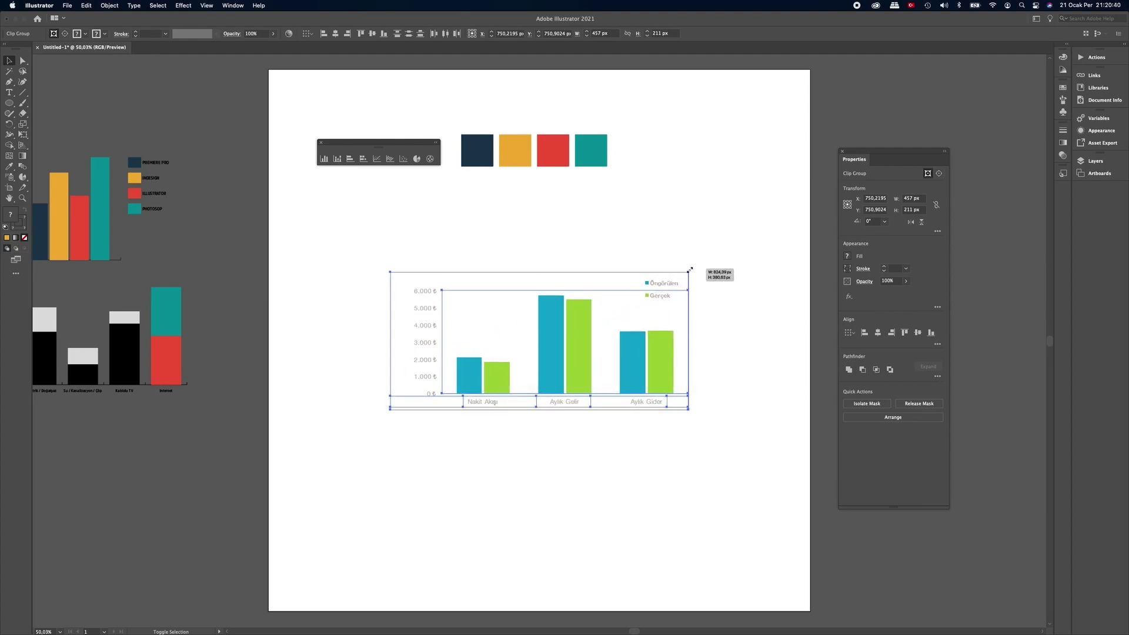
{"action": "left_click", "coordinate": [722, 339]}
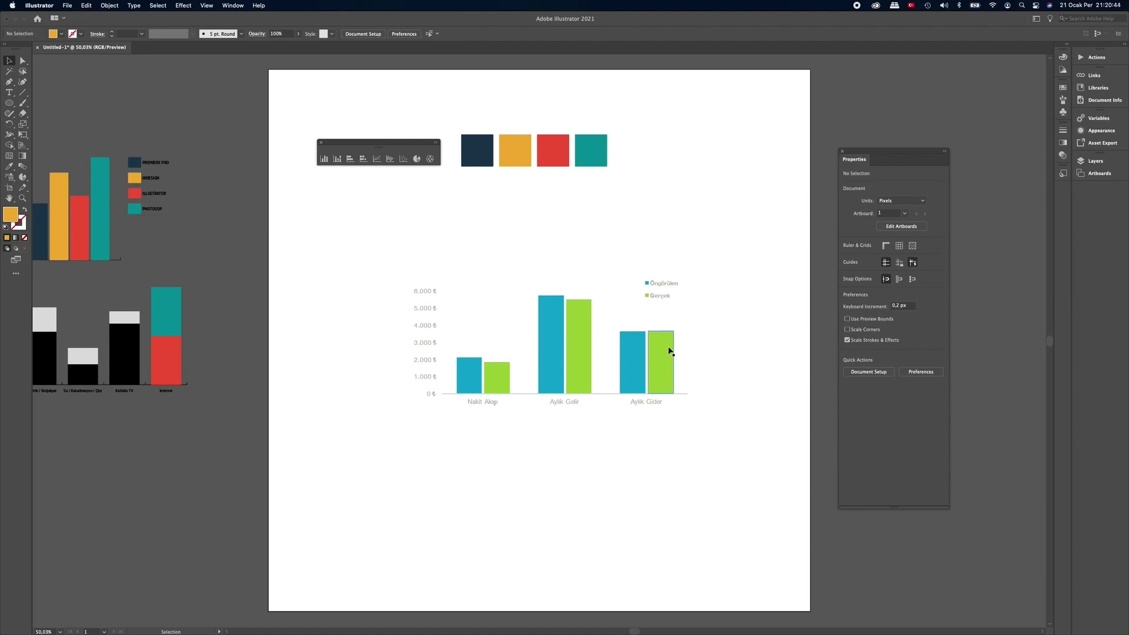
Inside the chart group, try editing the Öngörülen legend text, then undo the change
{"action": "double_click", "coordinate": [667, 287]}
{"action": "left_click", "coordinate": [669, 287]}
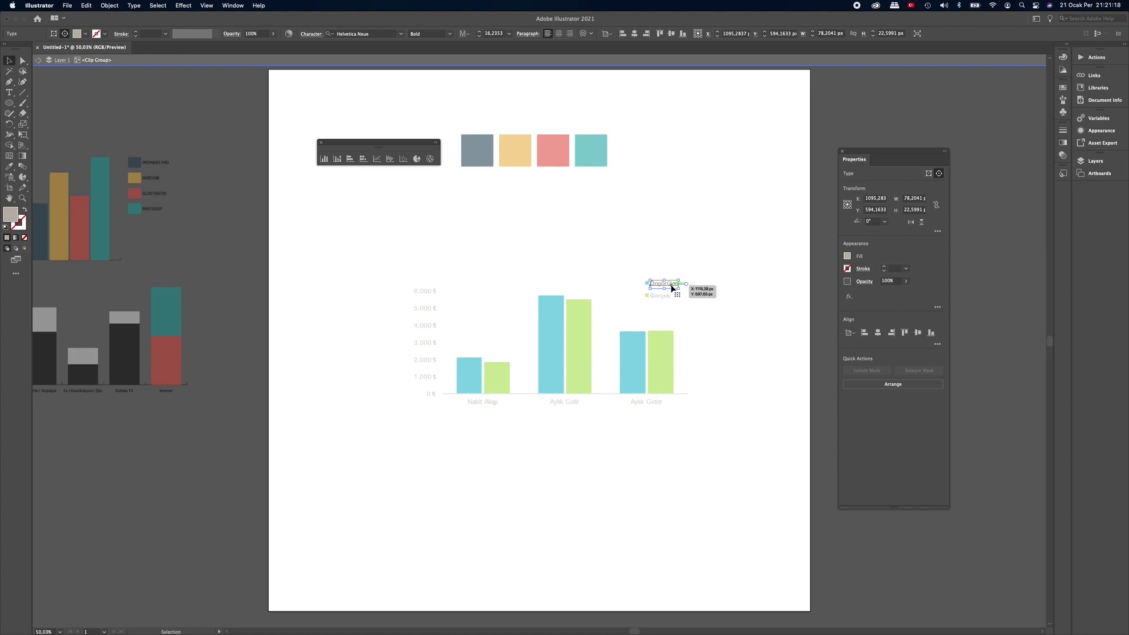
{"action": "double_click", "coordinate": [672, 287]}
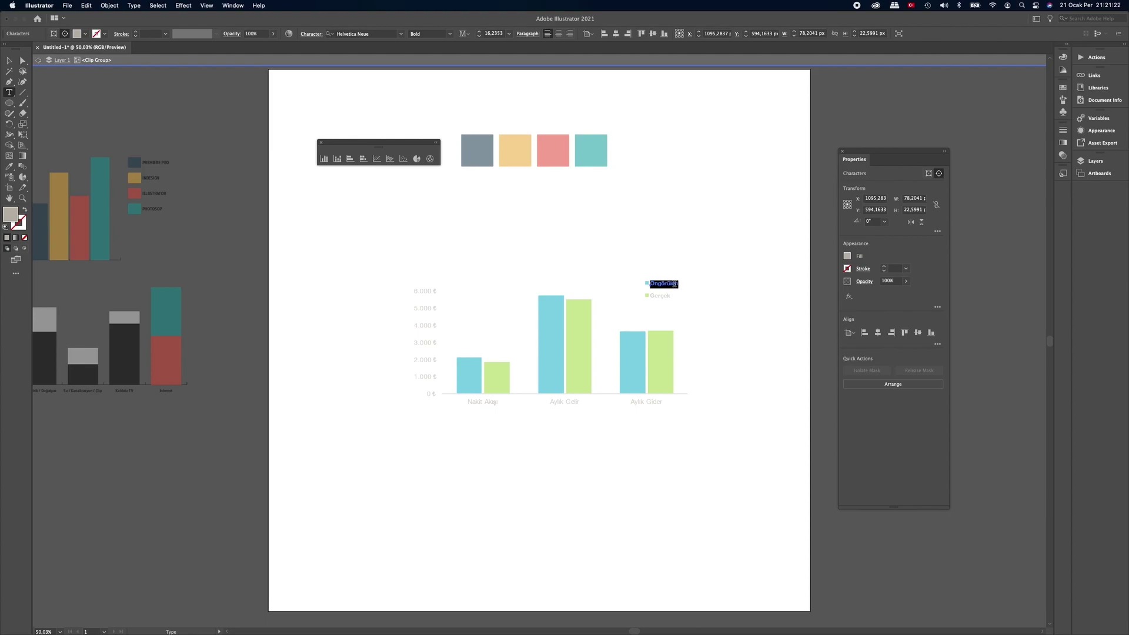
{"action": "type", "text": "edil"}
{"action": "key", "text": "super+z"}
{"action": "key", "text": "Escape"}
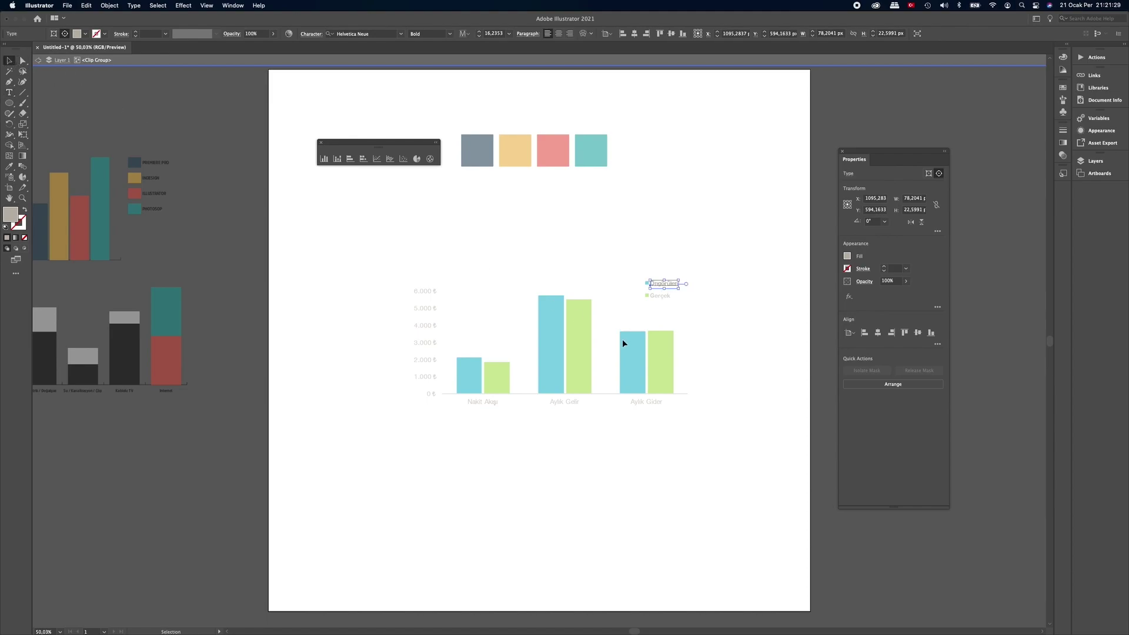
{"action": "double_click", "coordinate": [708, 348]}
Fill the green Aylık Gelir Gerçek bar with the palette's yellow
{"action": "left_click", "coordinate": [584, 326]}
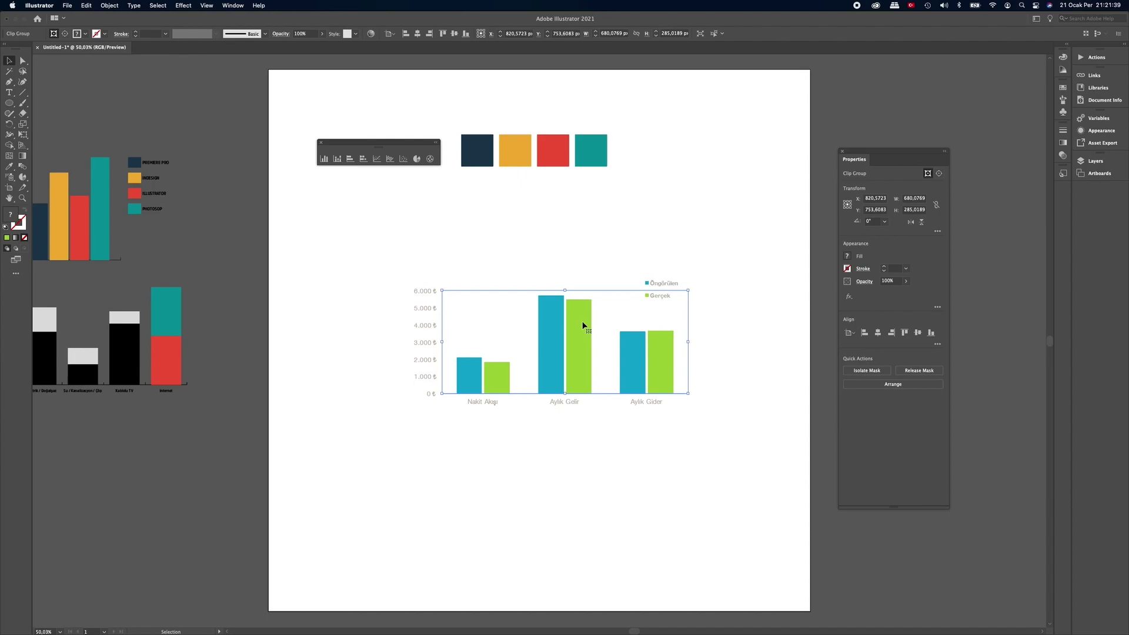
{"action": "double_click", "coordinate": [584, 327]}
{"action": "left_click", "coordinate": [582, 323]}
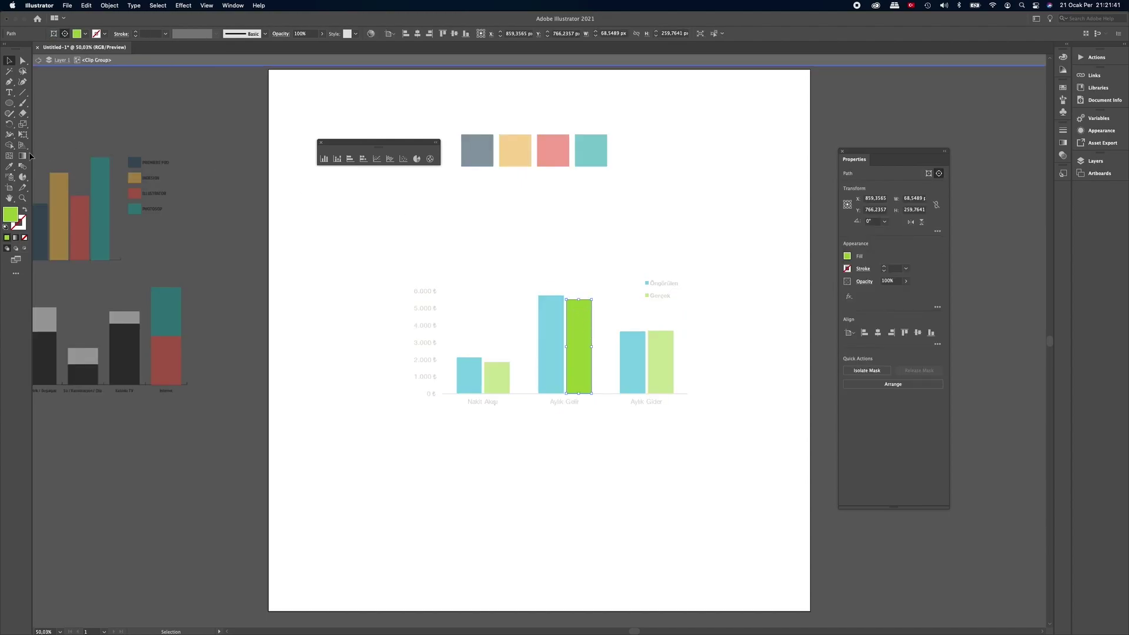
{"action": "left_click", "coordinate": [12, 169]}
{"action": "key", "text": "v"}
{"action": "key", "text": "Escape"}
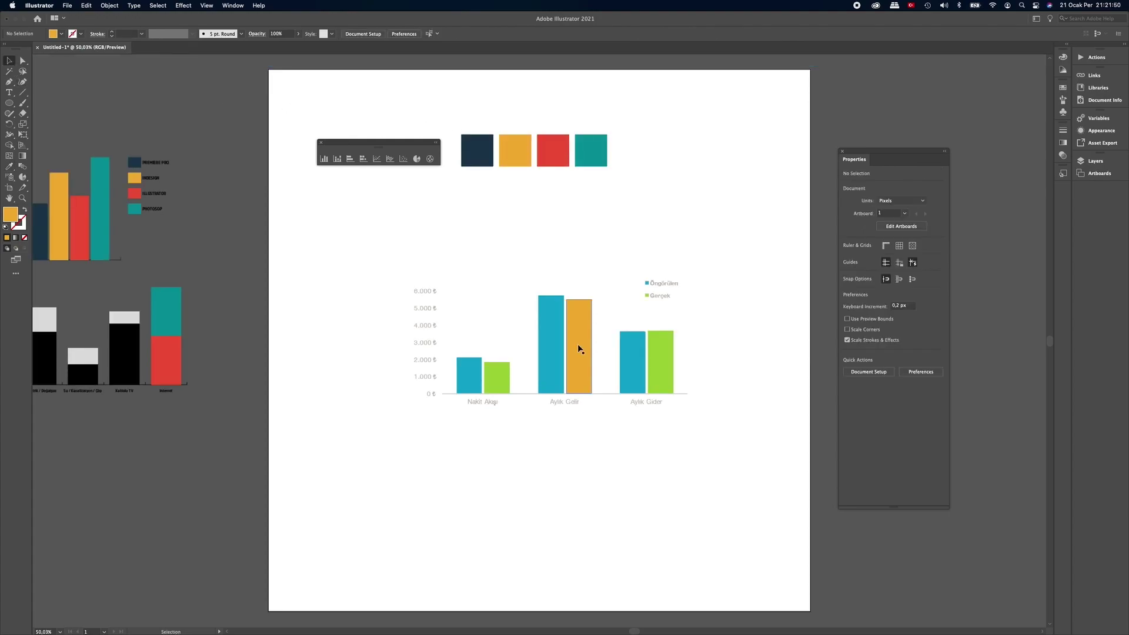